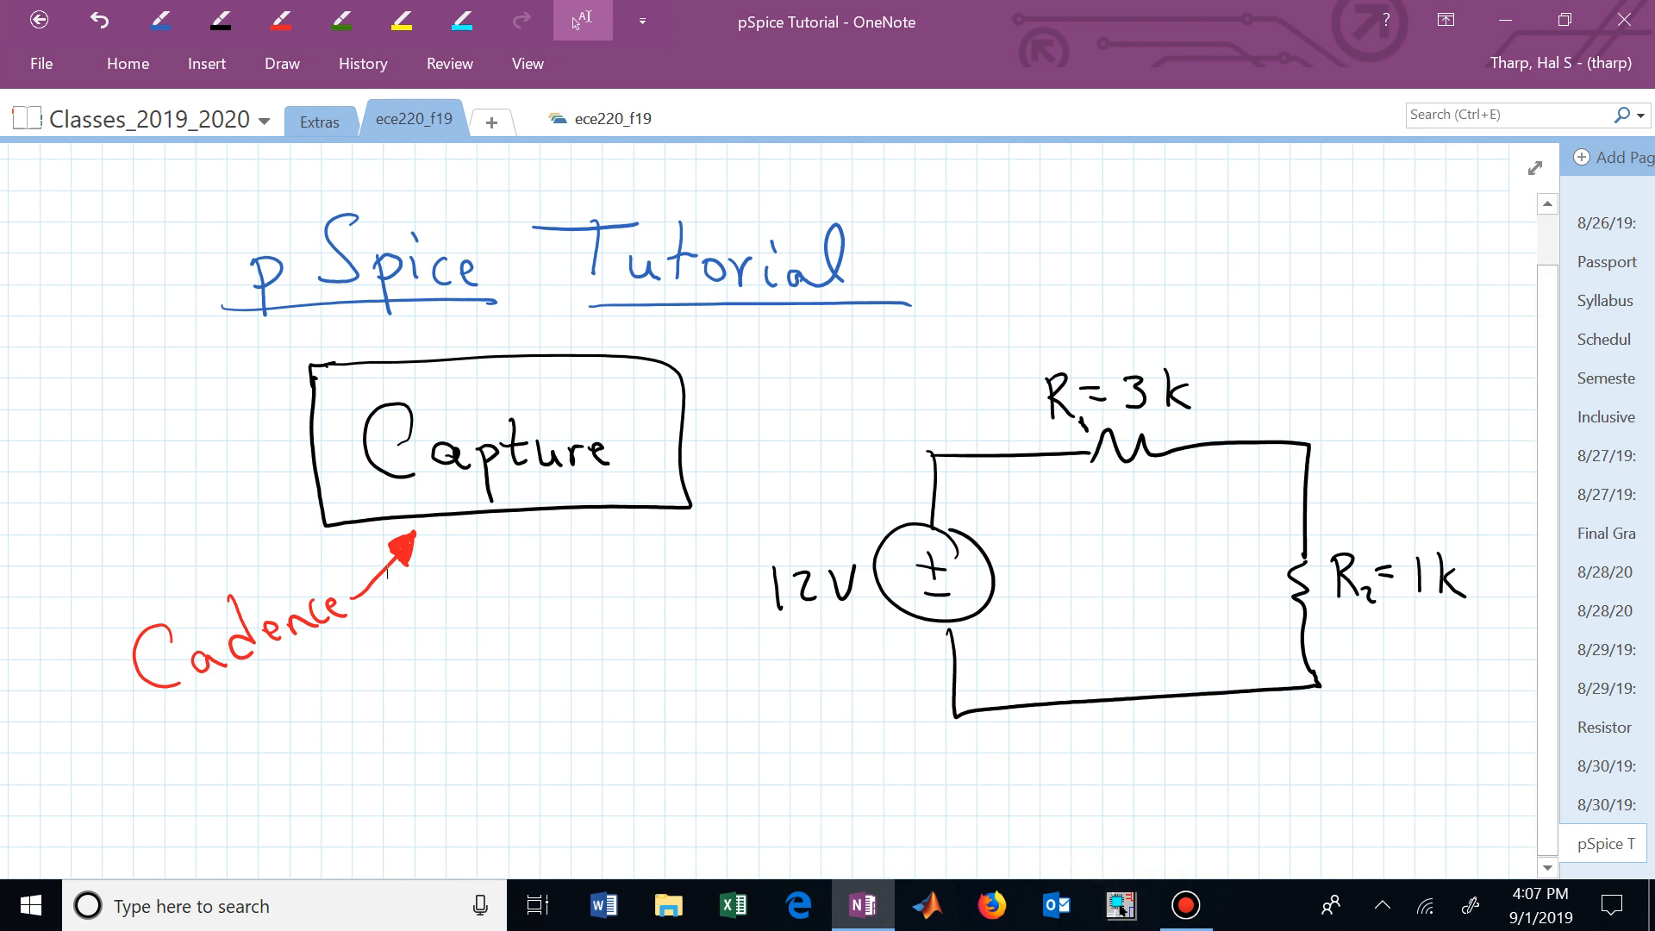
# Step: Launch Capture CIS Lite from the Cadence Release 17.2-2016 folder in the Start menu
pyautogui.click(31, 905)
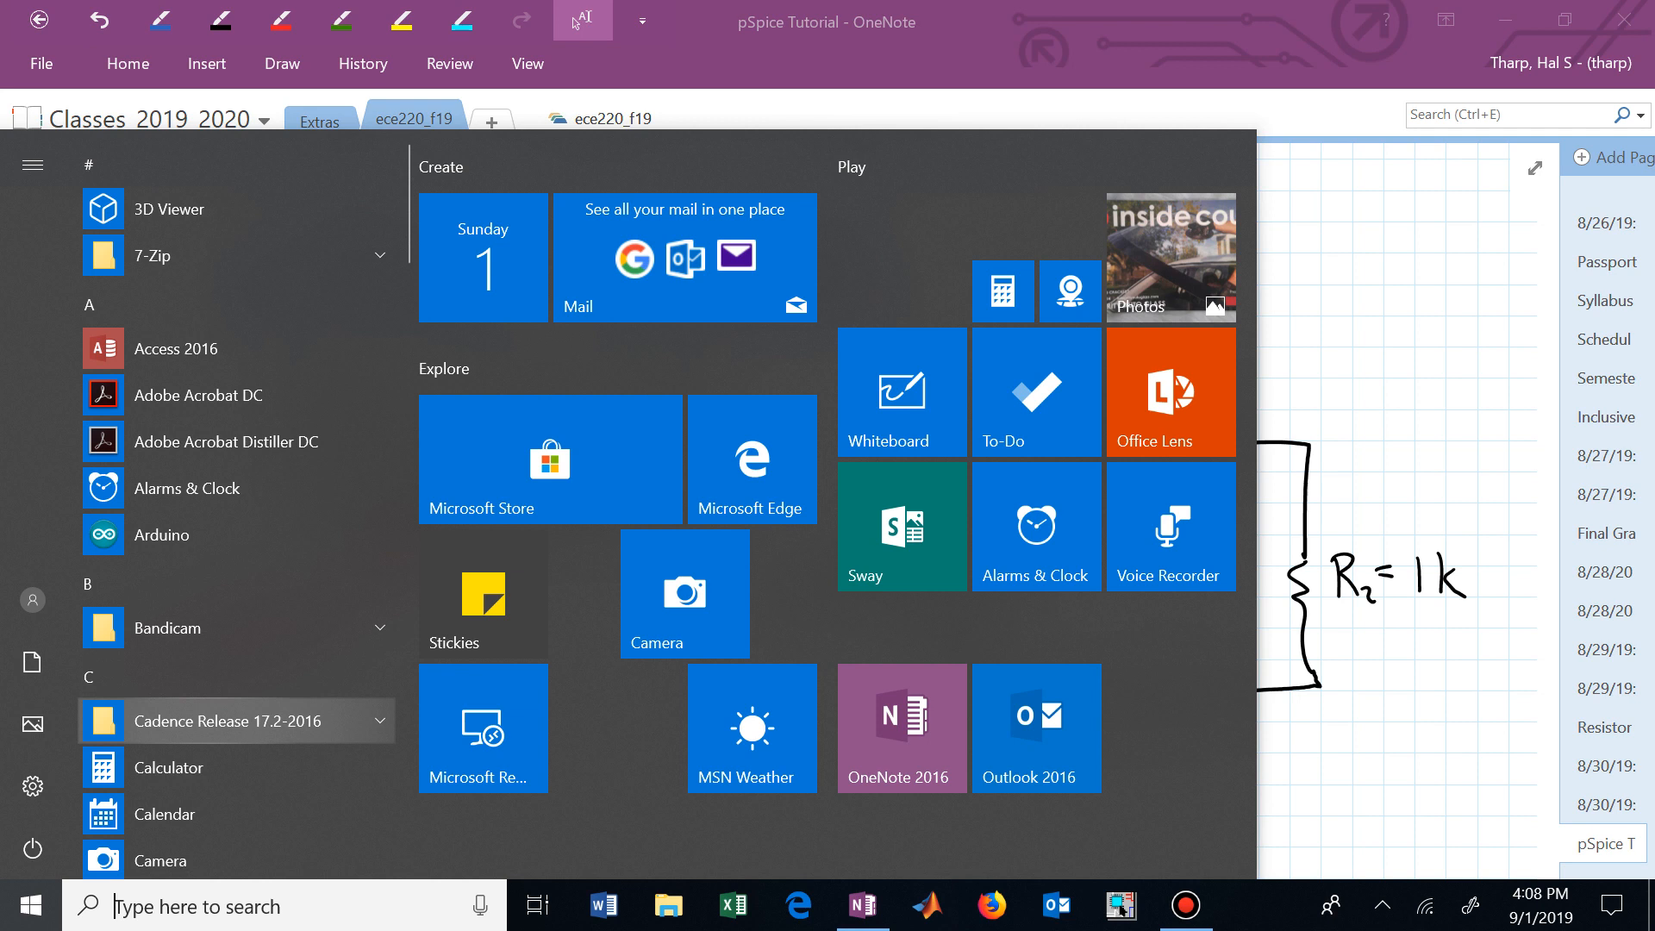
pyautogui.click(229, 719)
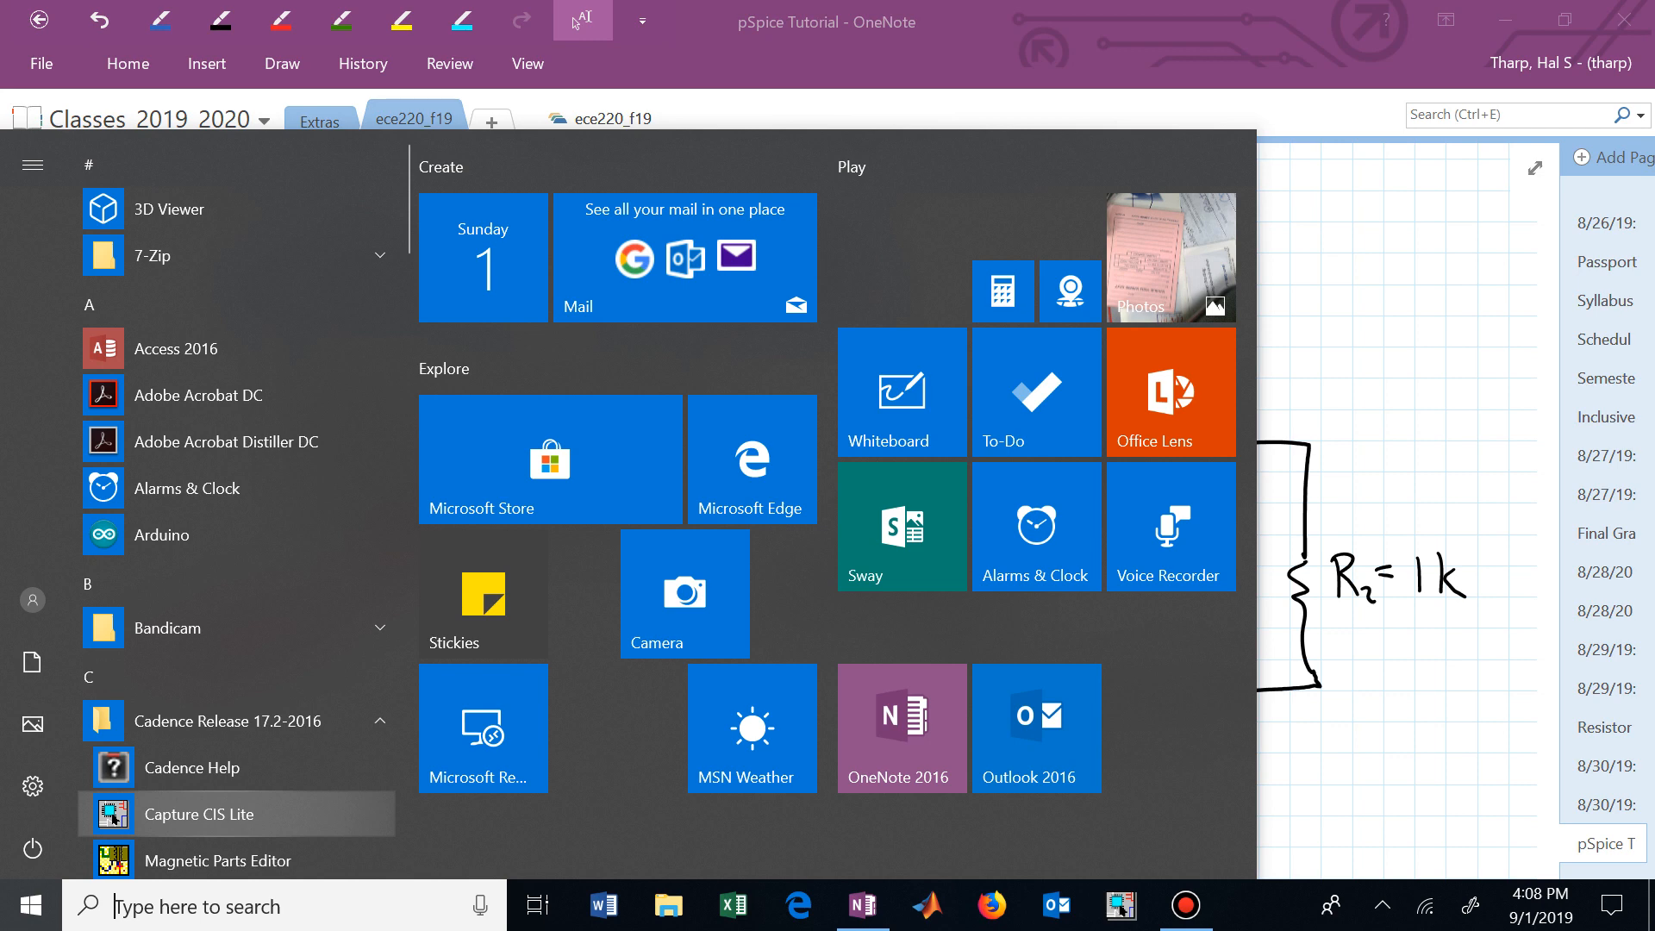
pyautogui.click(199, 814)
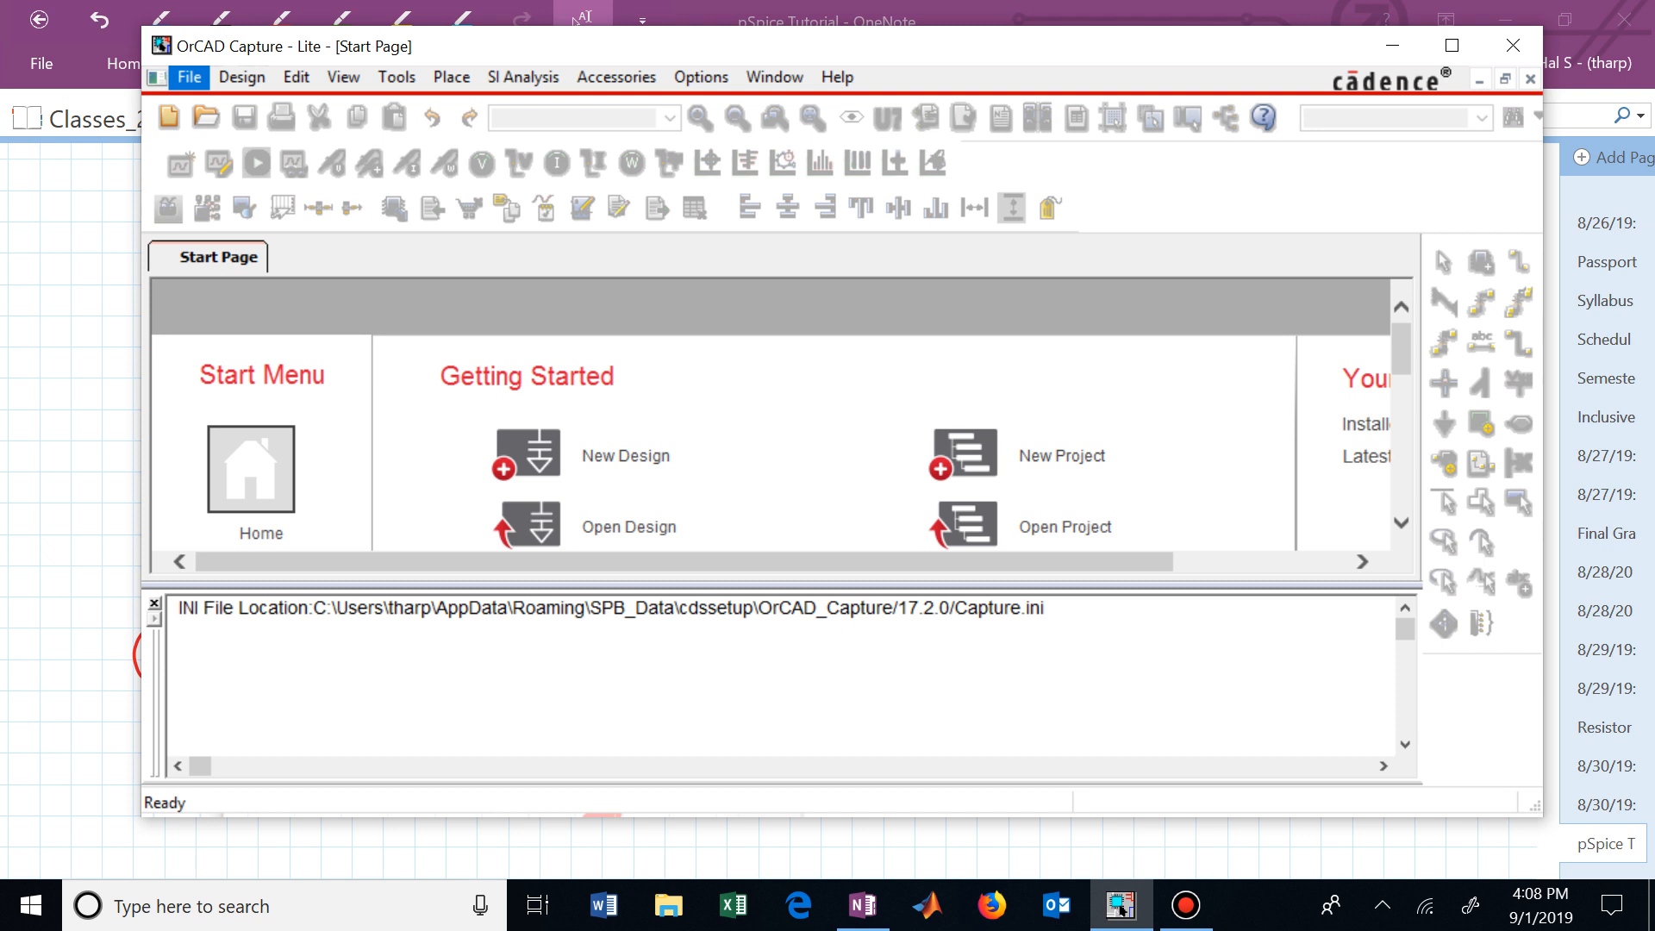
pyautogui.hotkey('alt', 'f')
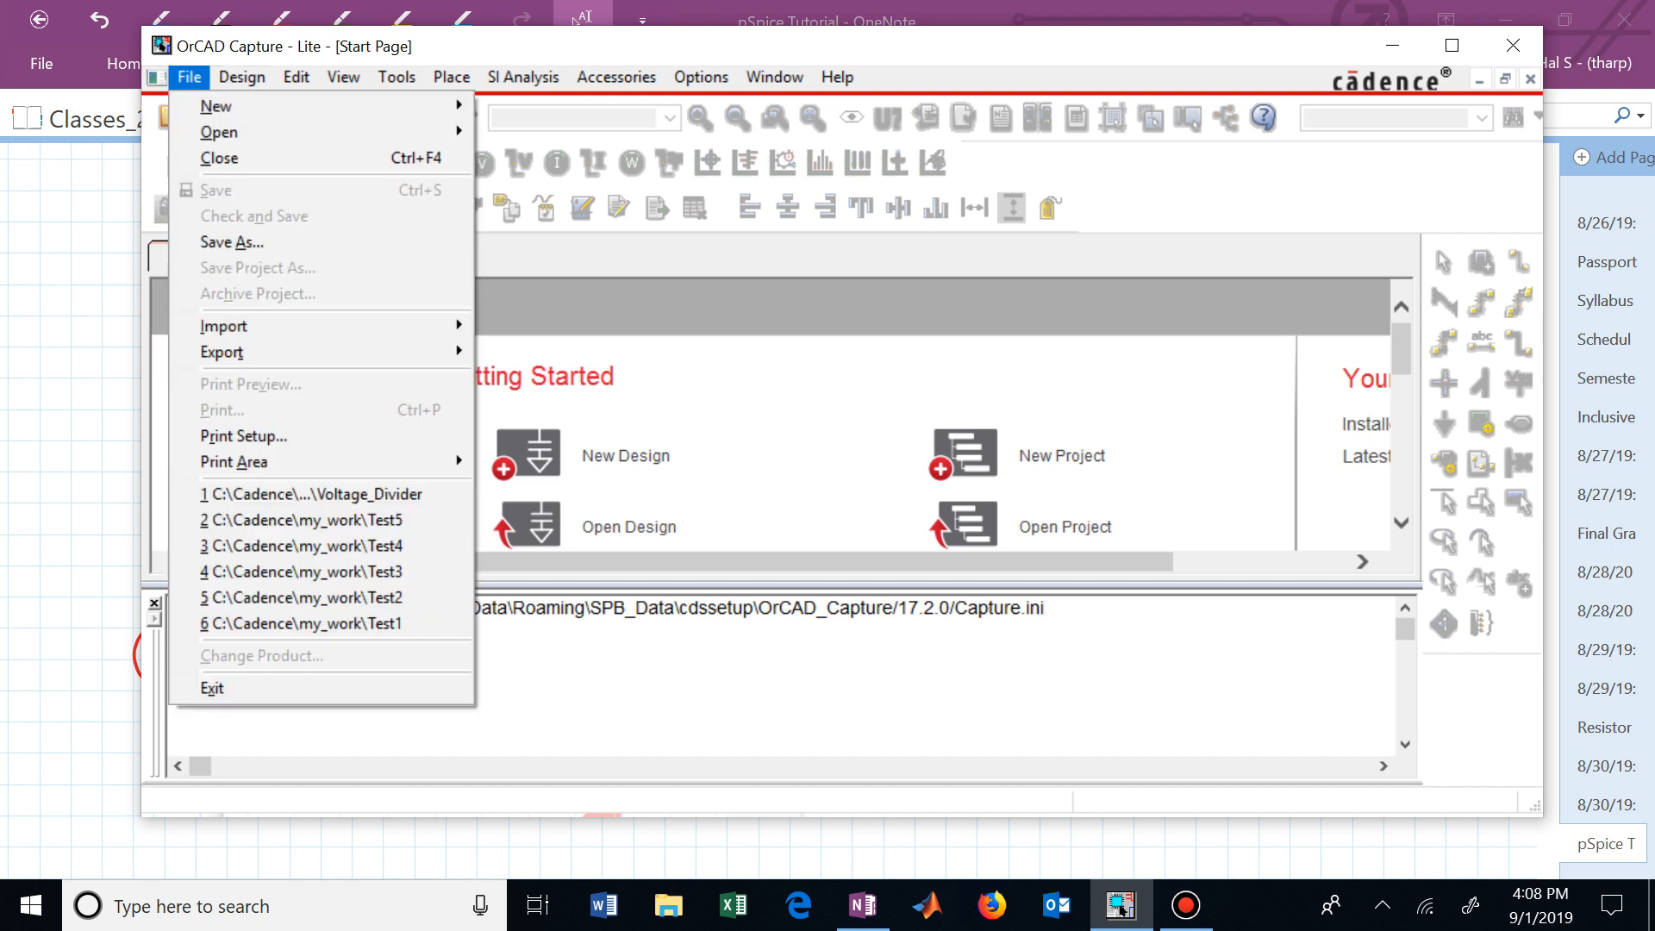
# Step: Create a new PSpice Analog or Mixed A/D project named Volt Divider in C:\Cadence\my_work
pyautogui.press('Down')
pyautogui.press('Right')
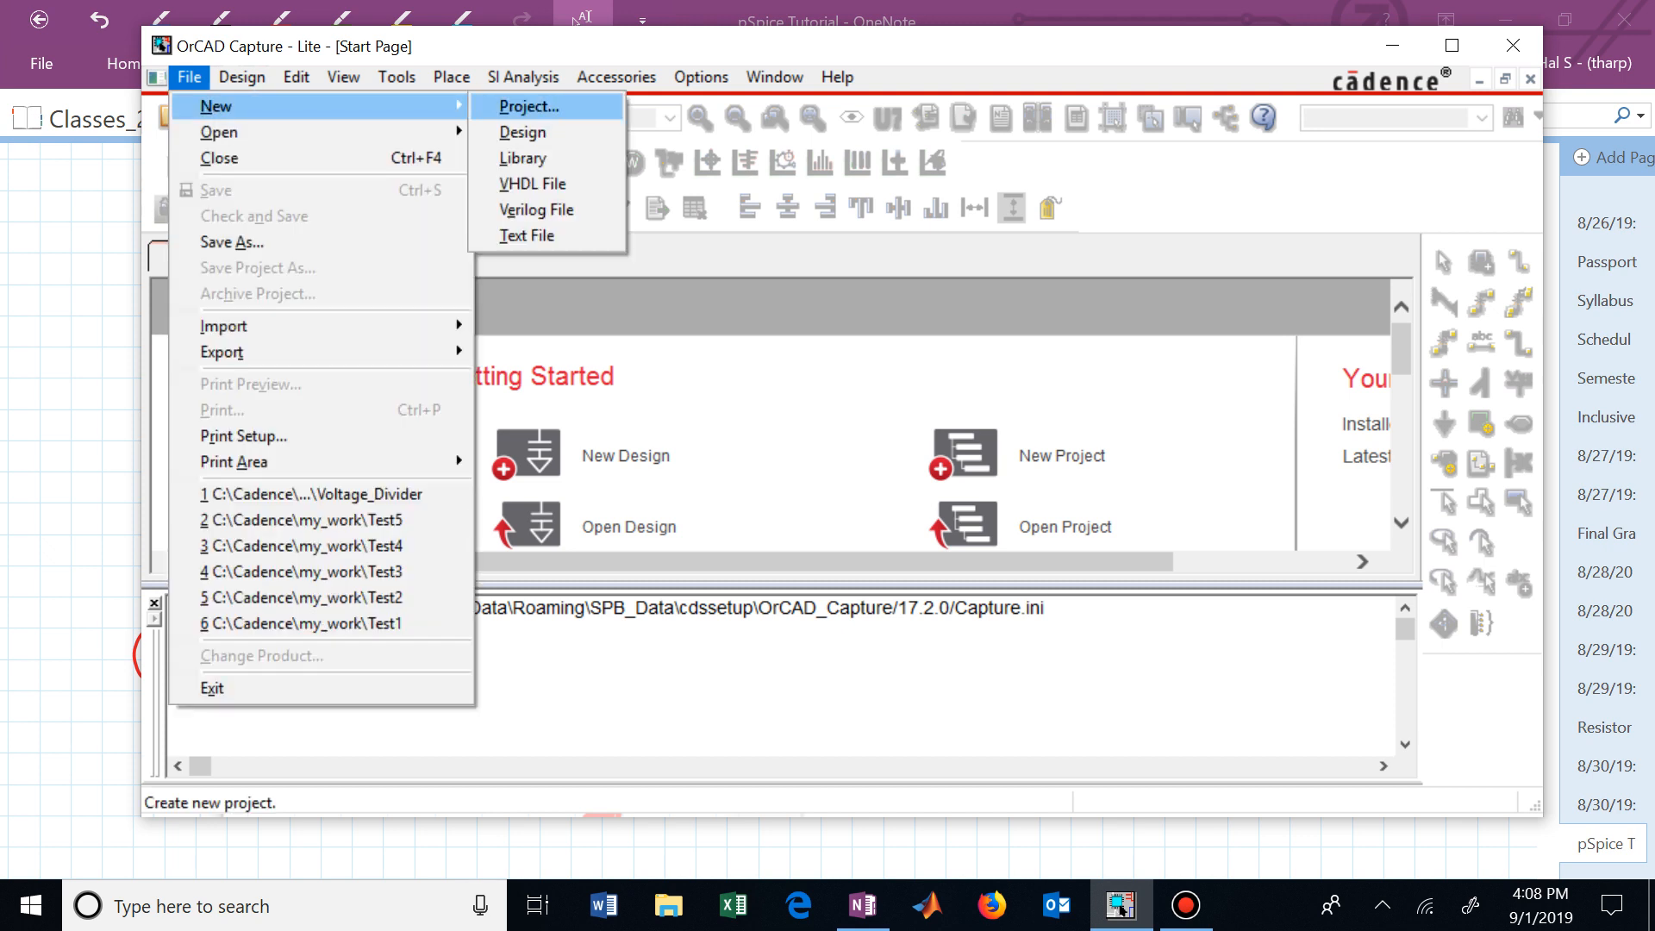
pyautogui.press('Return')
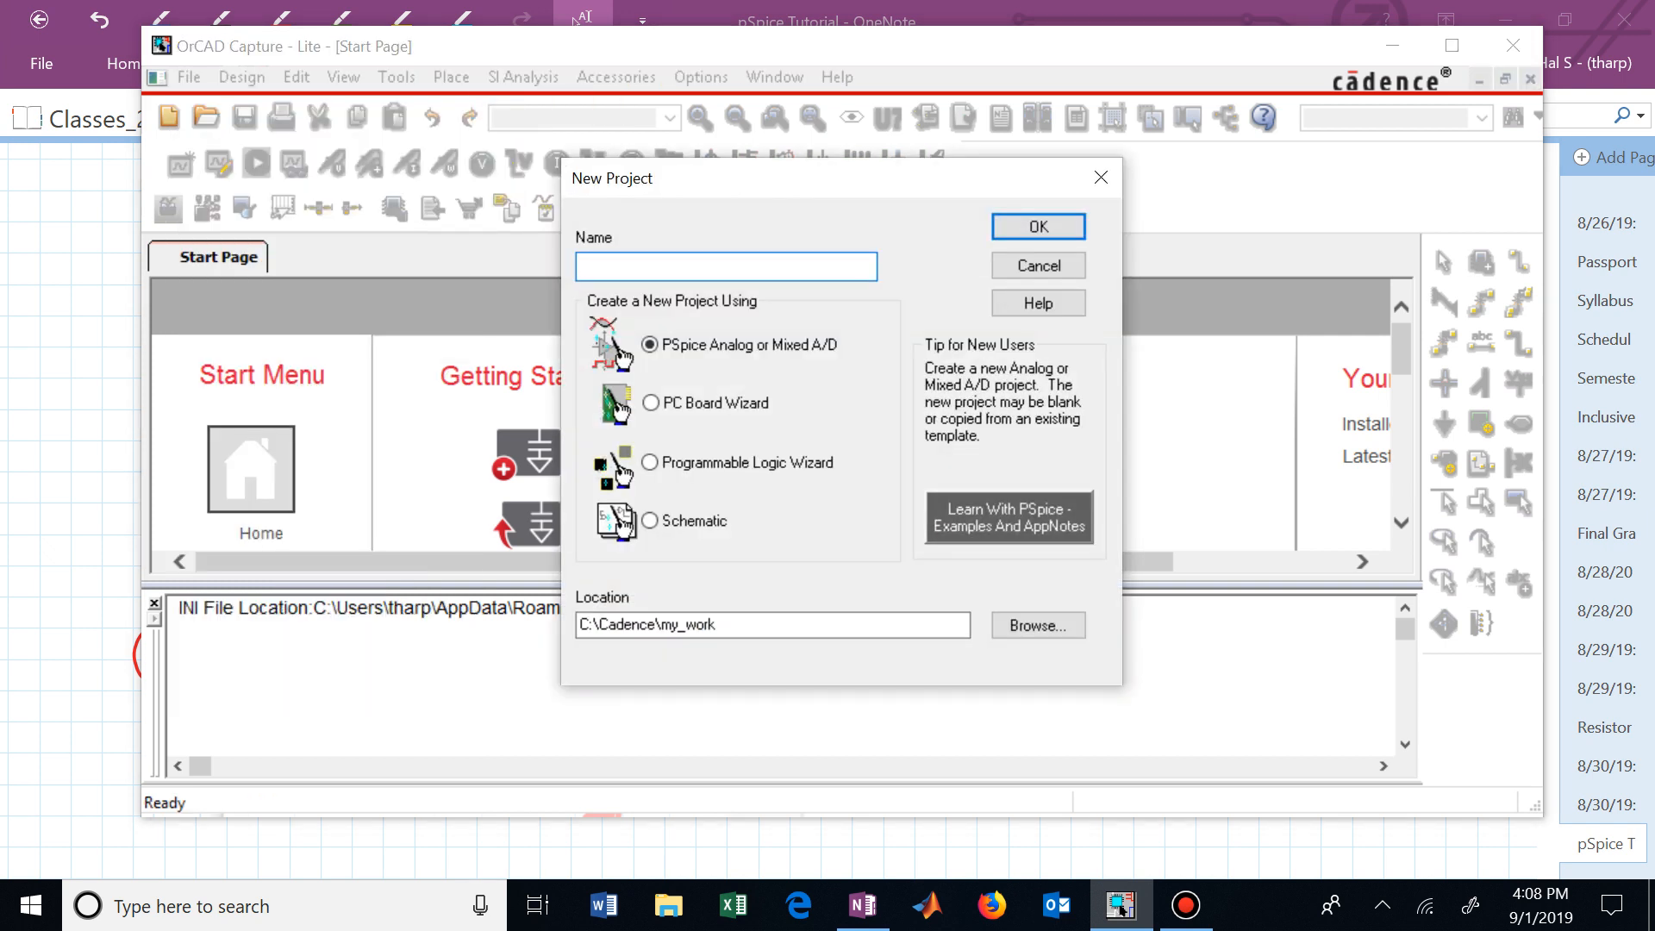
pyautogui.write('Volt')
pyautogui.write(' Divi')
pyautogui.write('der')
pyautogui.press('Tab')
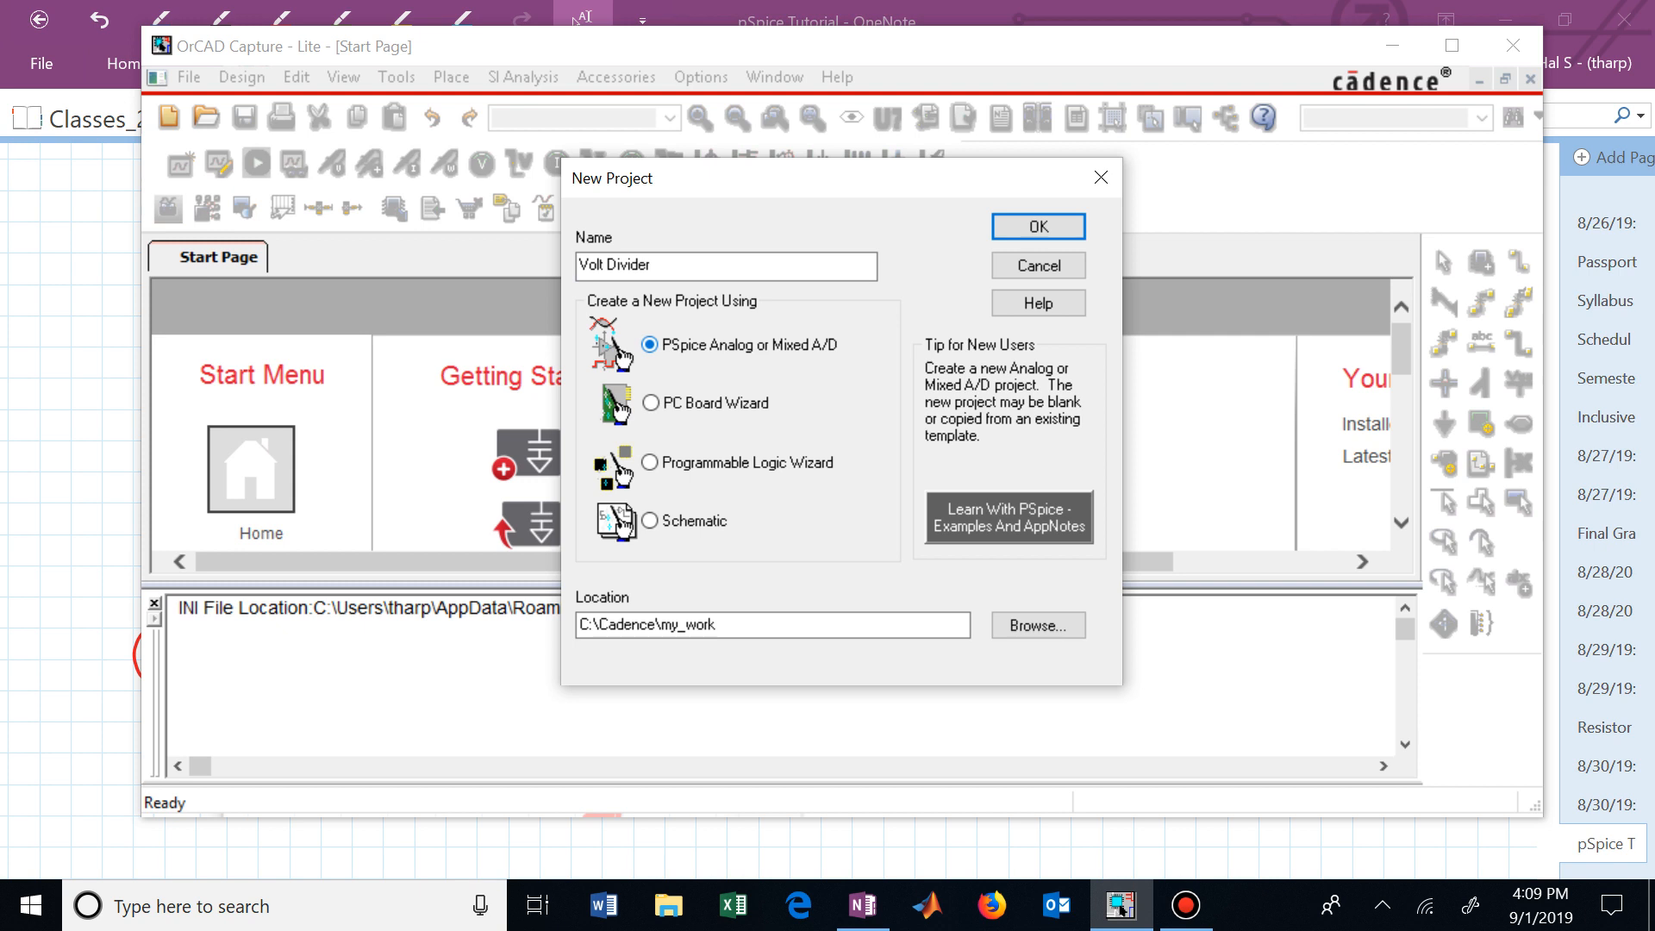
pyautogui.press('Tab')
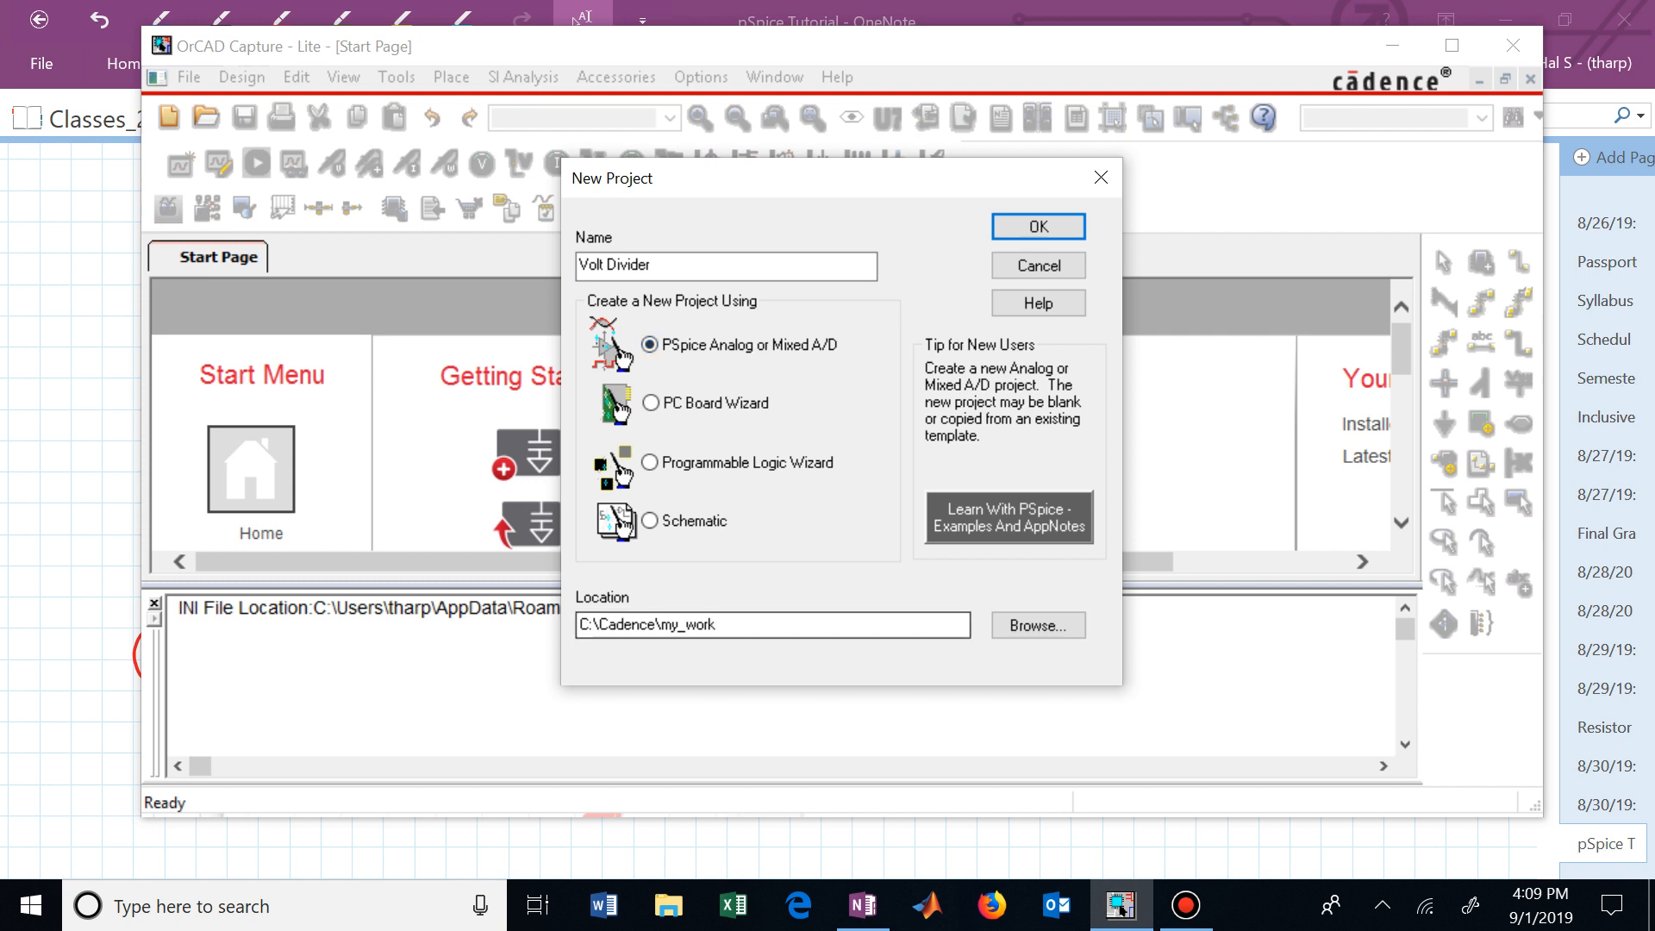
pyautogui.press('End')
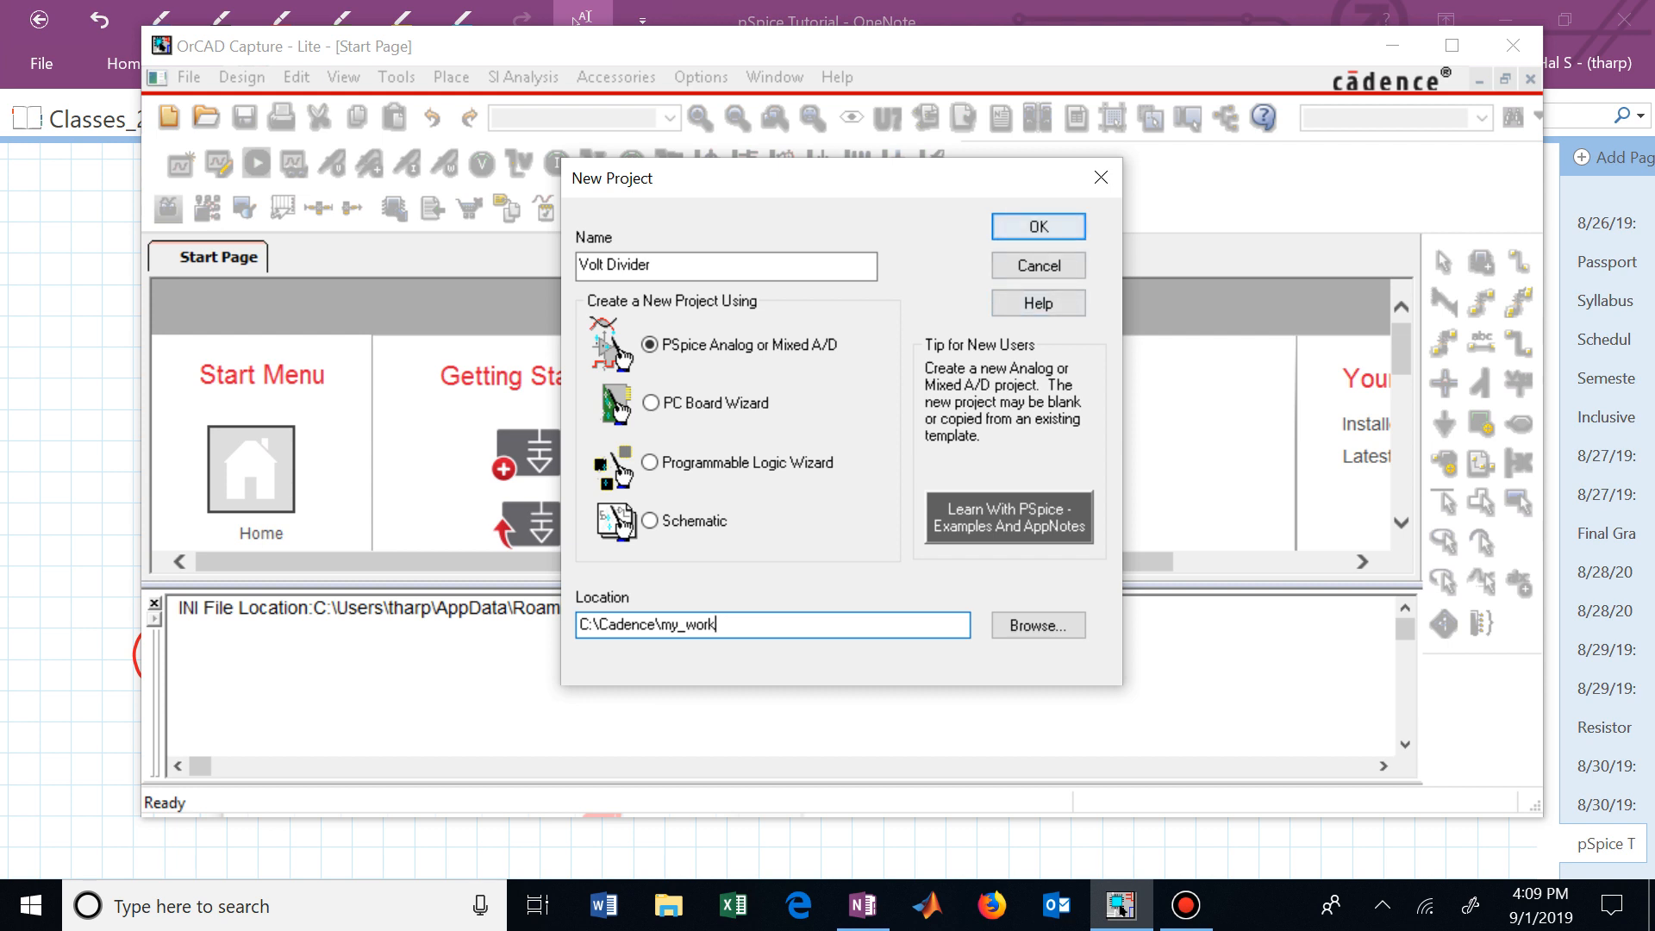
pyautogui.press('Return')
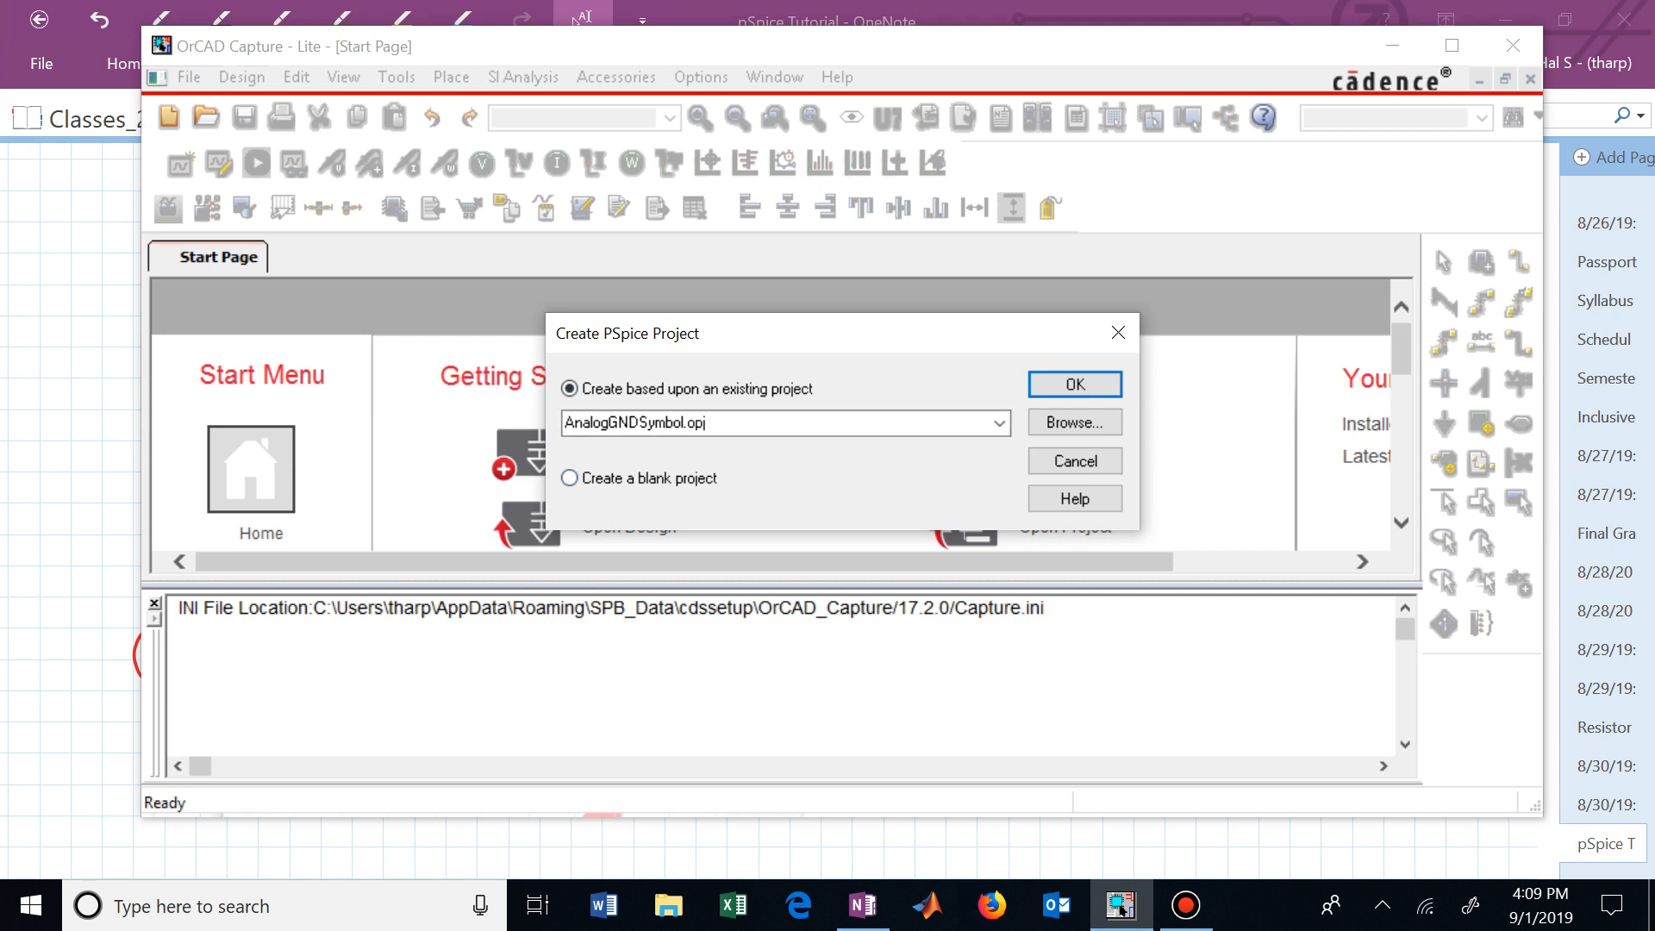
# Step: Start Volt Divider as a blank project with an empty schematic page
pyautogui.press('Down')
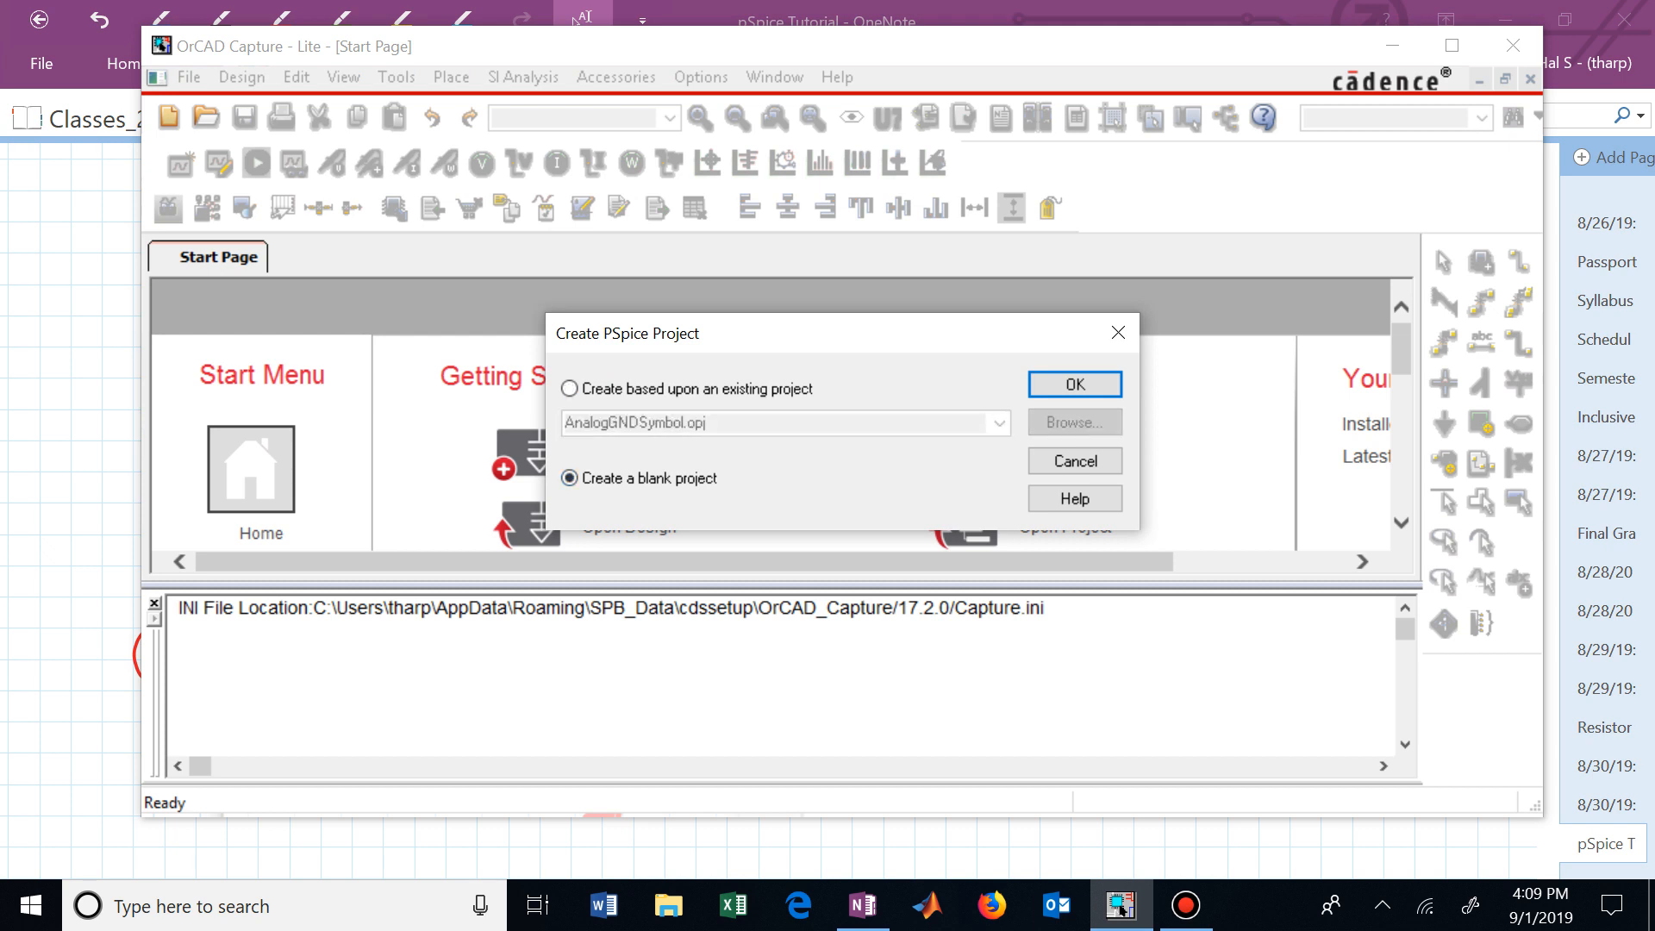
pyautogui.press('Return')
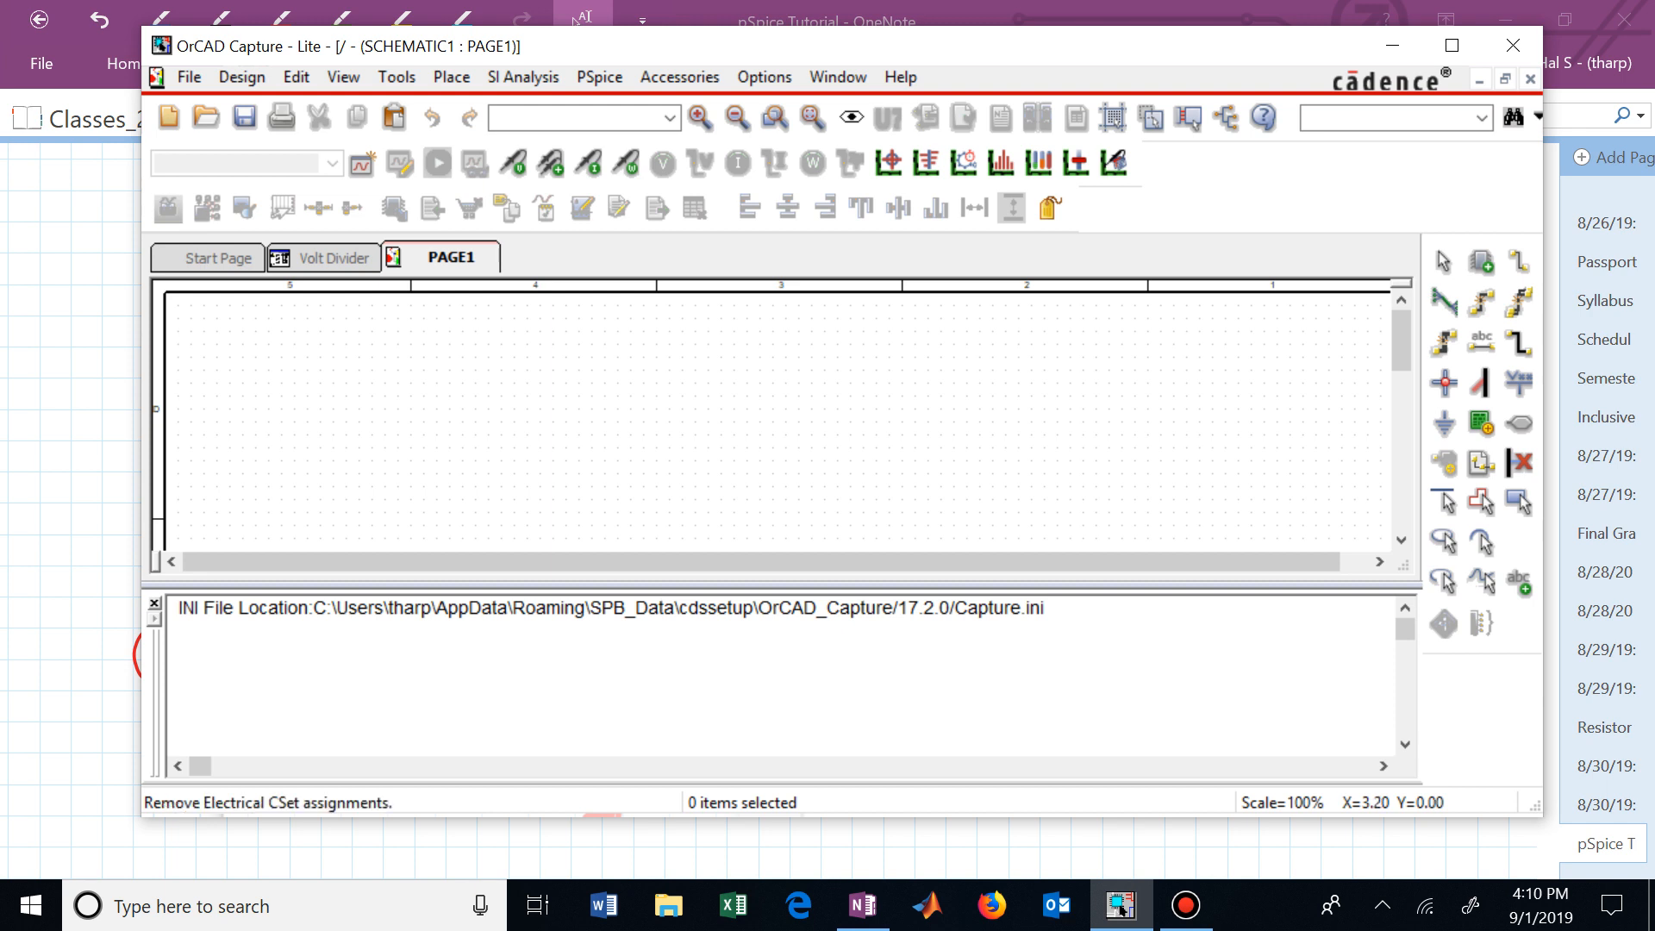
# Step: Bring up the Place Part panel beside the empty schematic
pyautogui.click(451, 77)
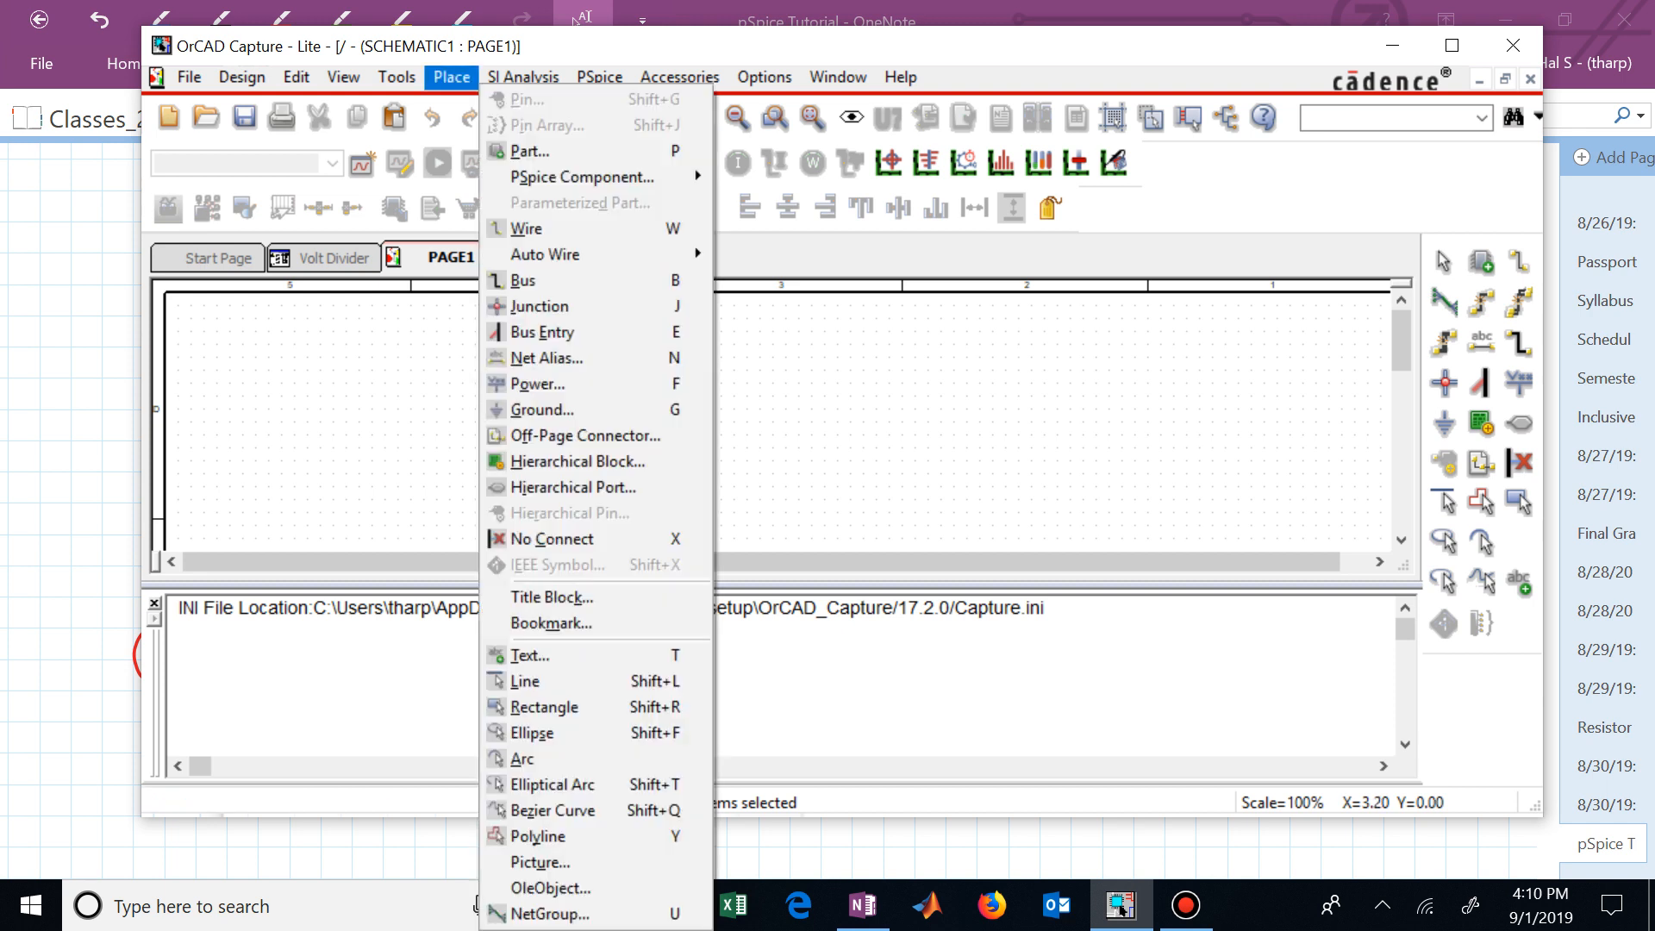
pyautogui.press('Down')
pyautogui.press('Down')
pyautogui.press('Down')
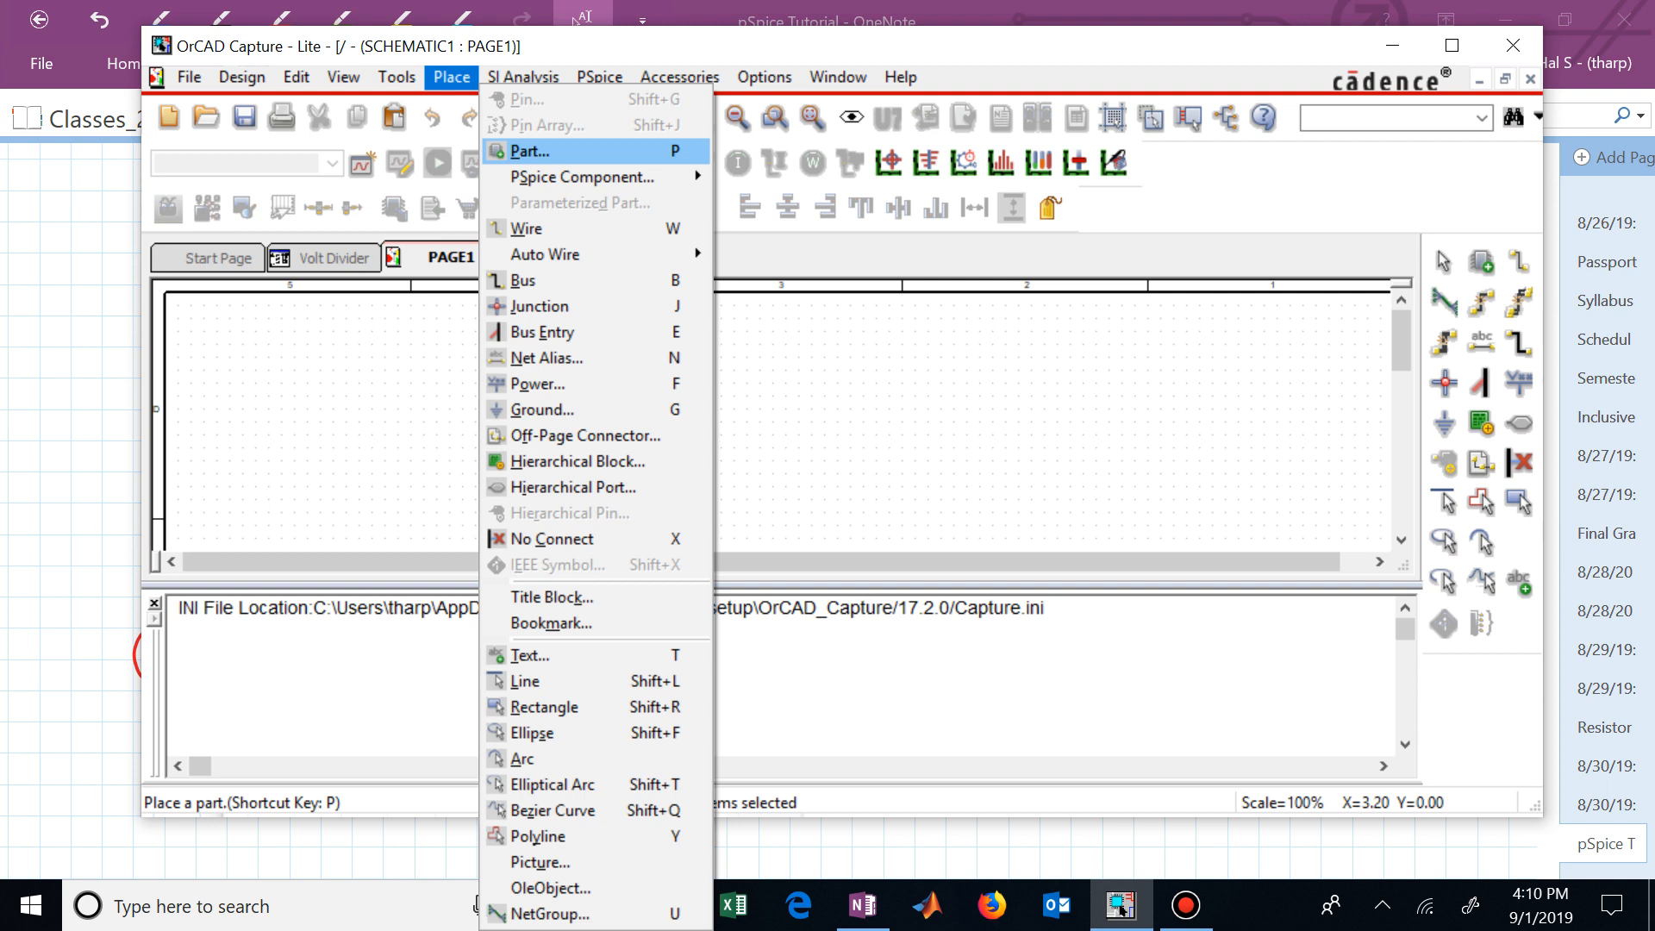
pyautogui.press('Return')
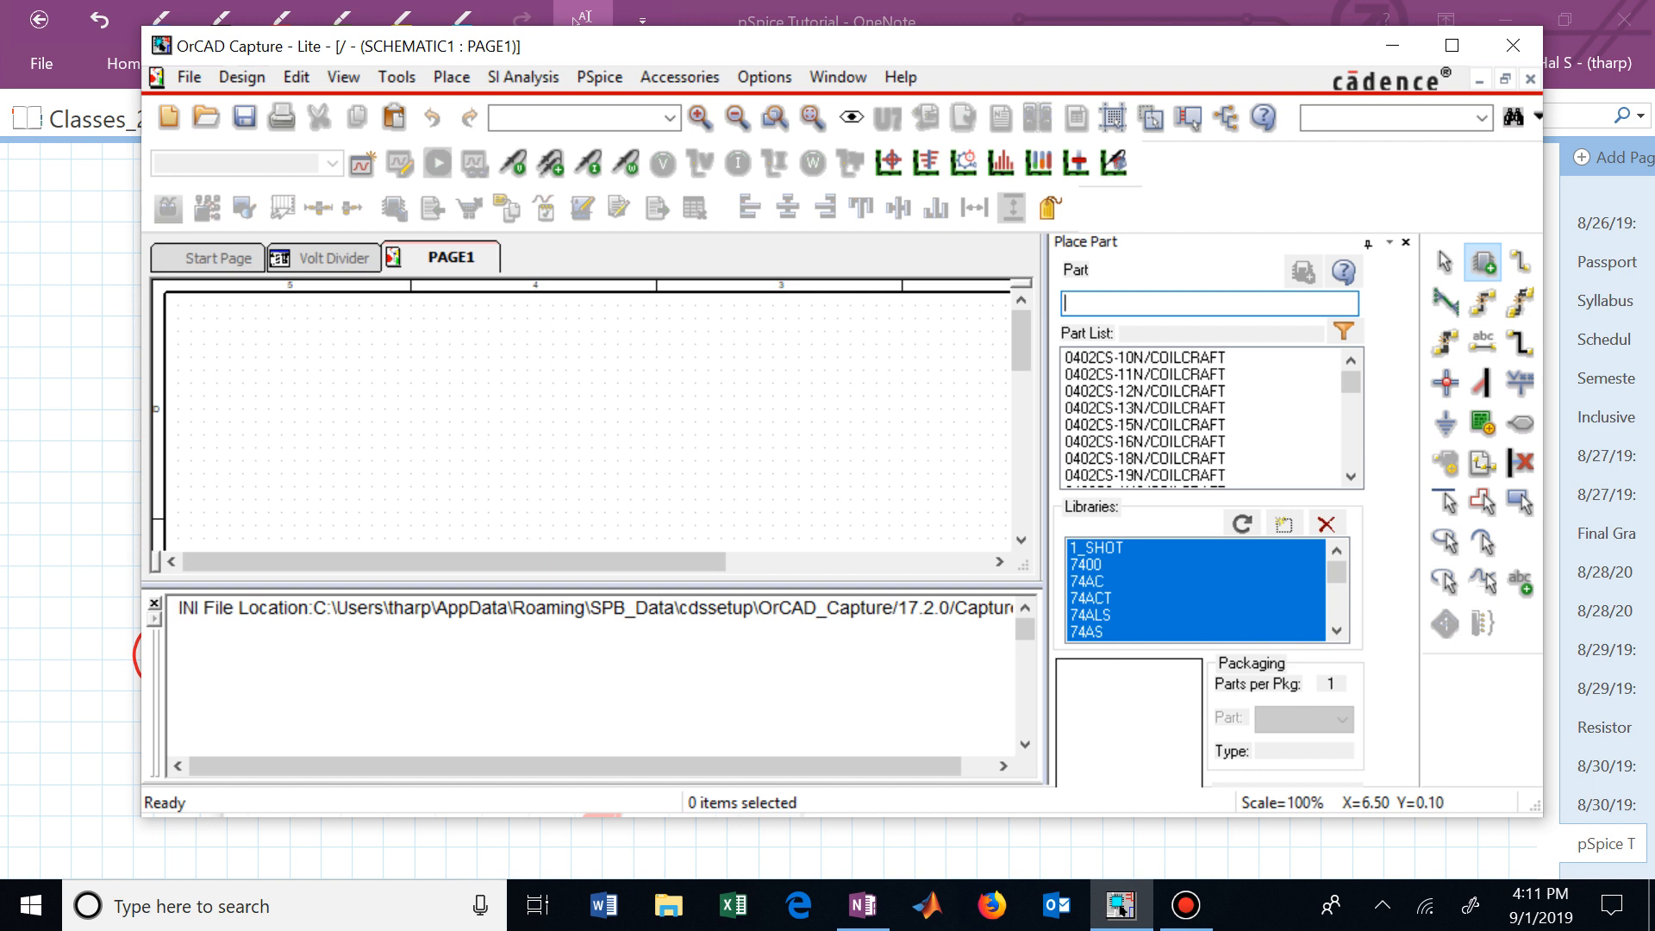
pyautogui.write('V')
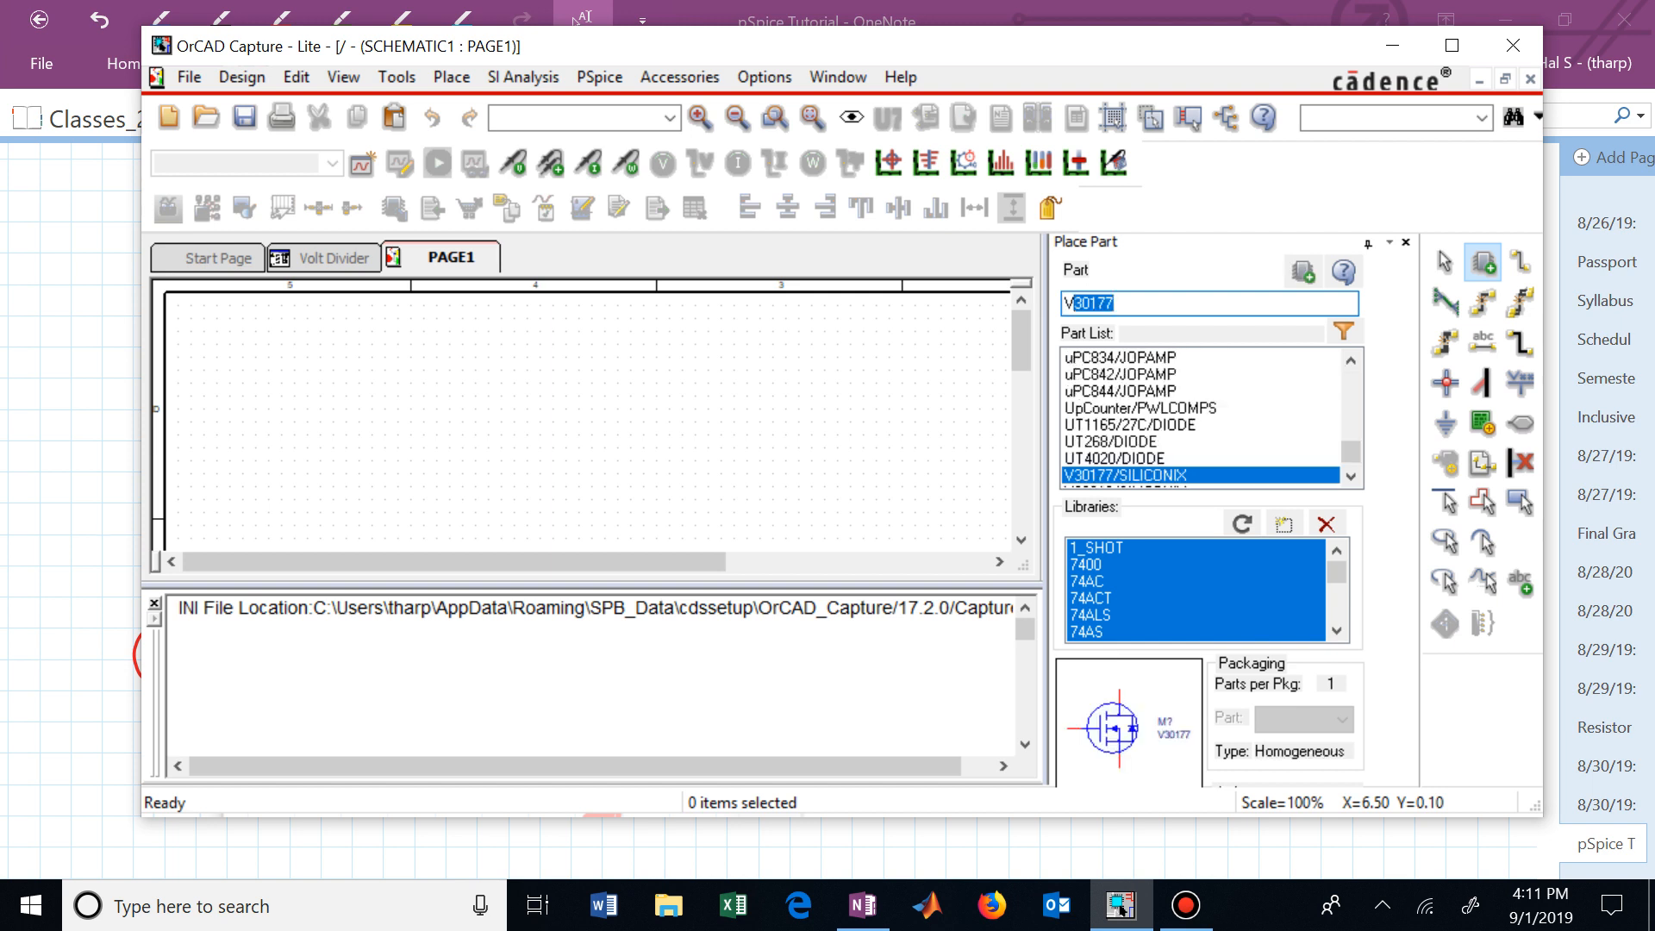
pyautogui.write('DC')
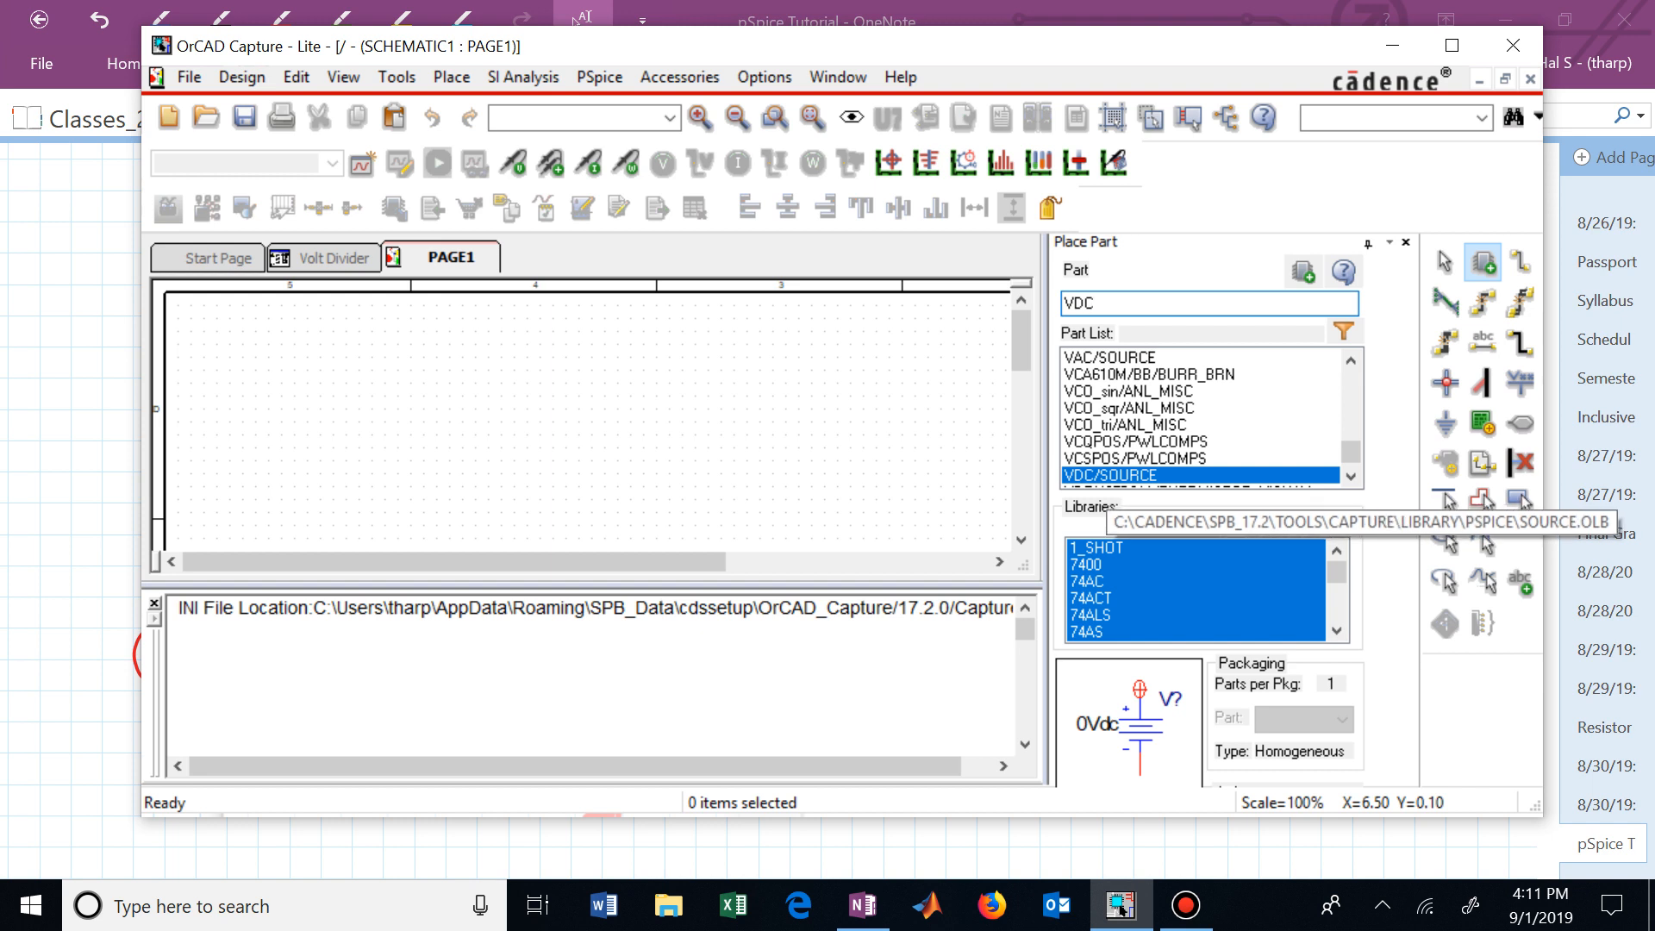
# Step: Place a VDC source V1 near the upper left and select its 0Vdc value label
pyautogui.press('Return')
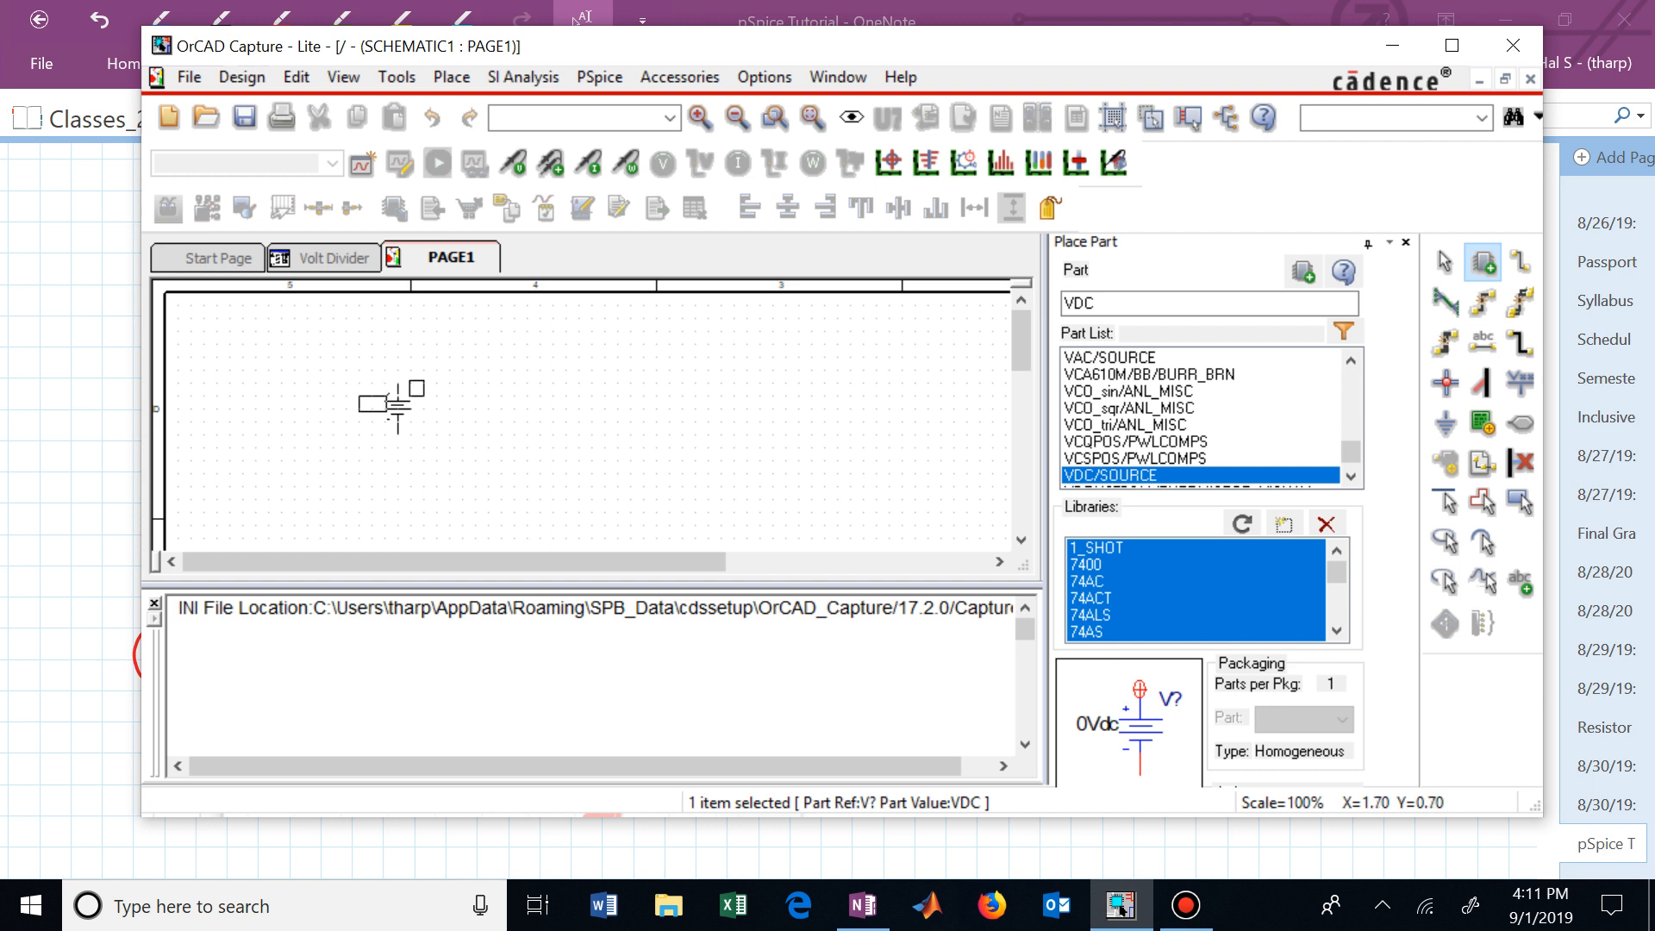
pyautogui.click(396, 406)
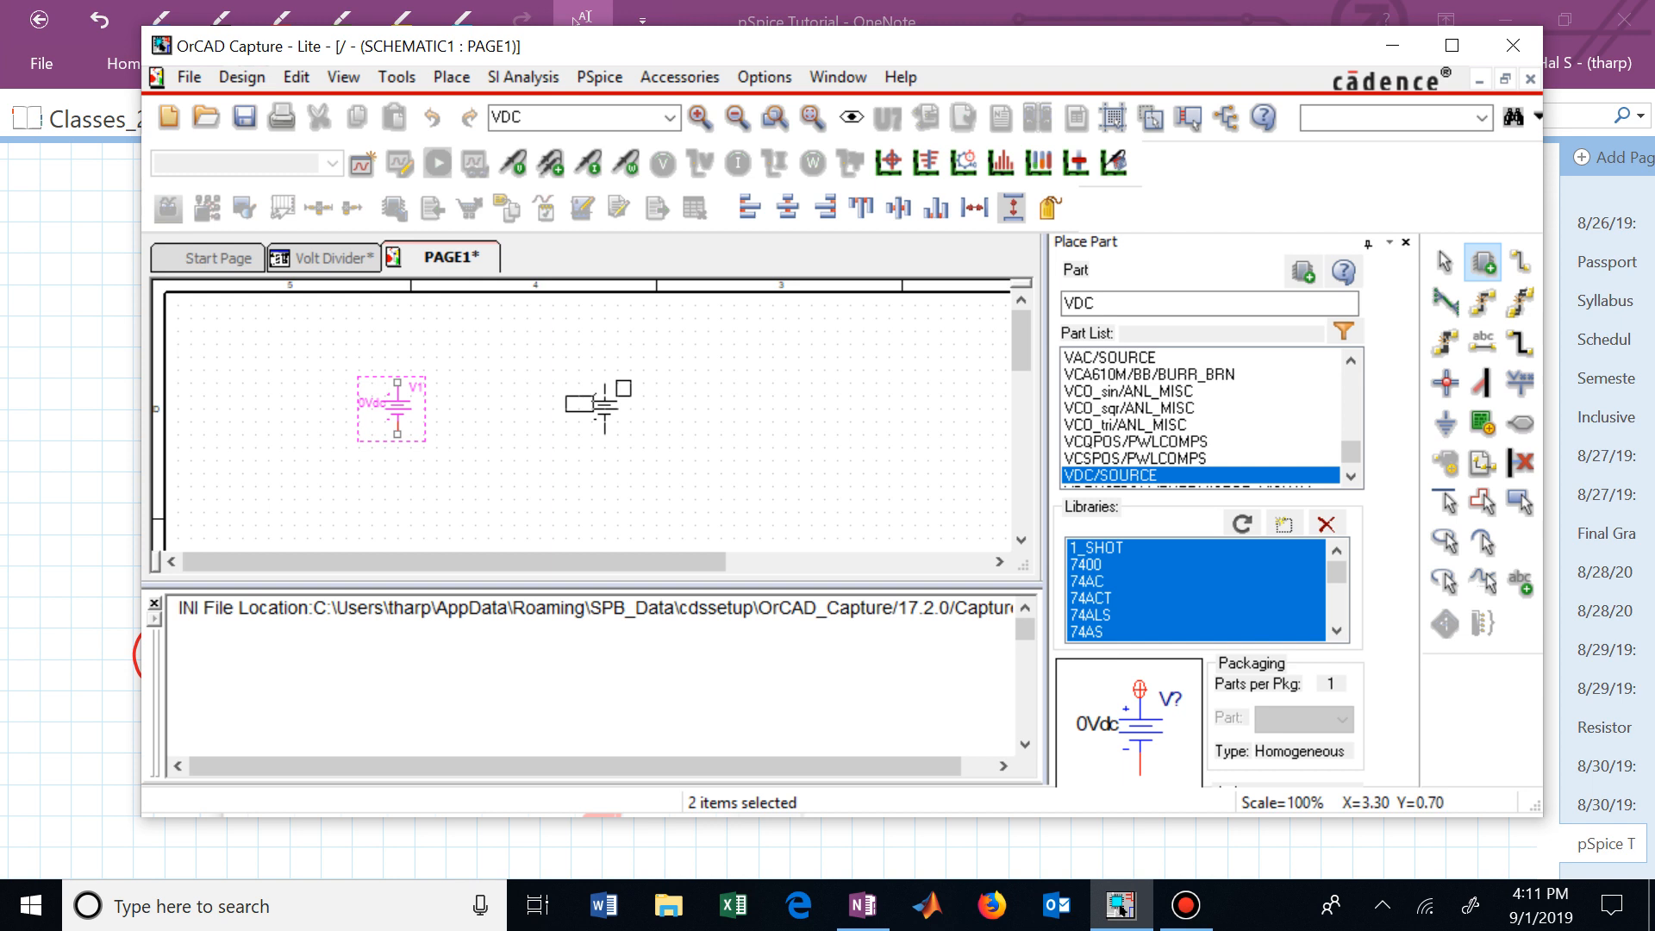
pyautogui.press('Escape')
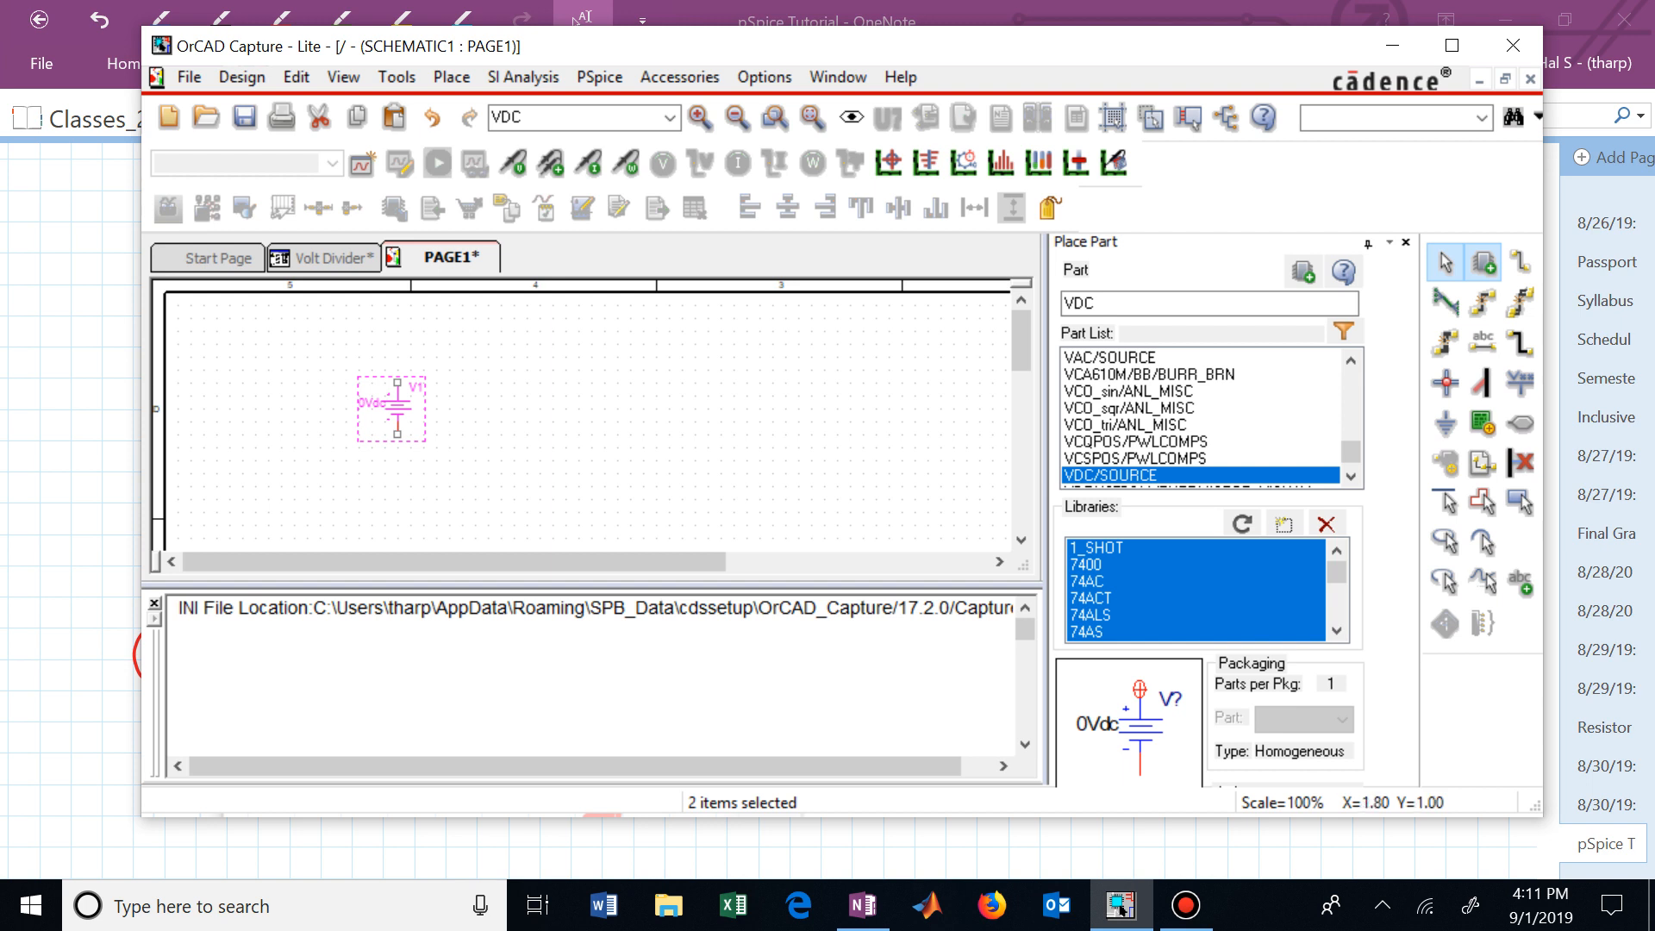
pyautogui.click(370, 402)
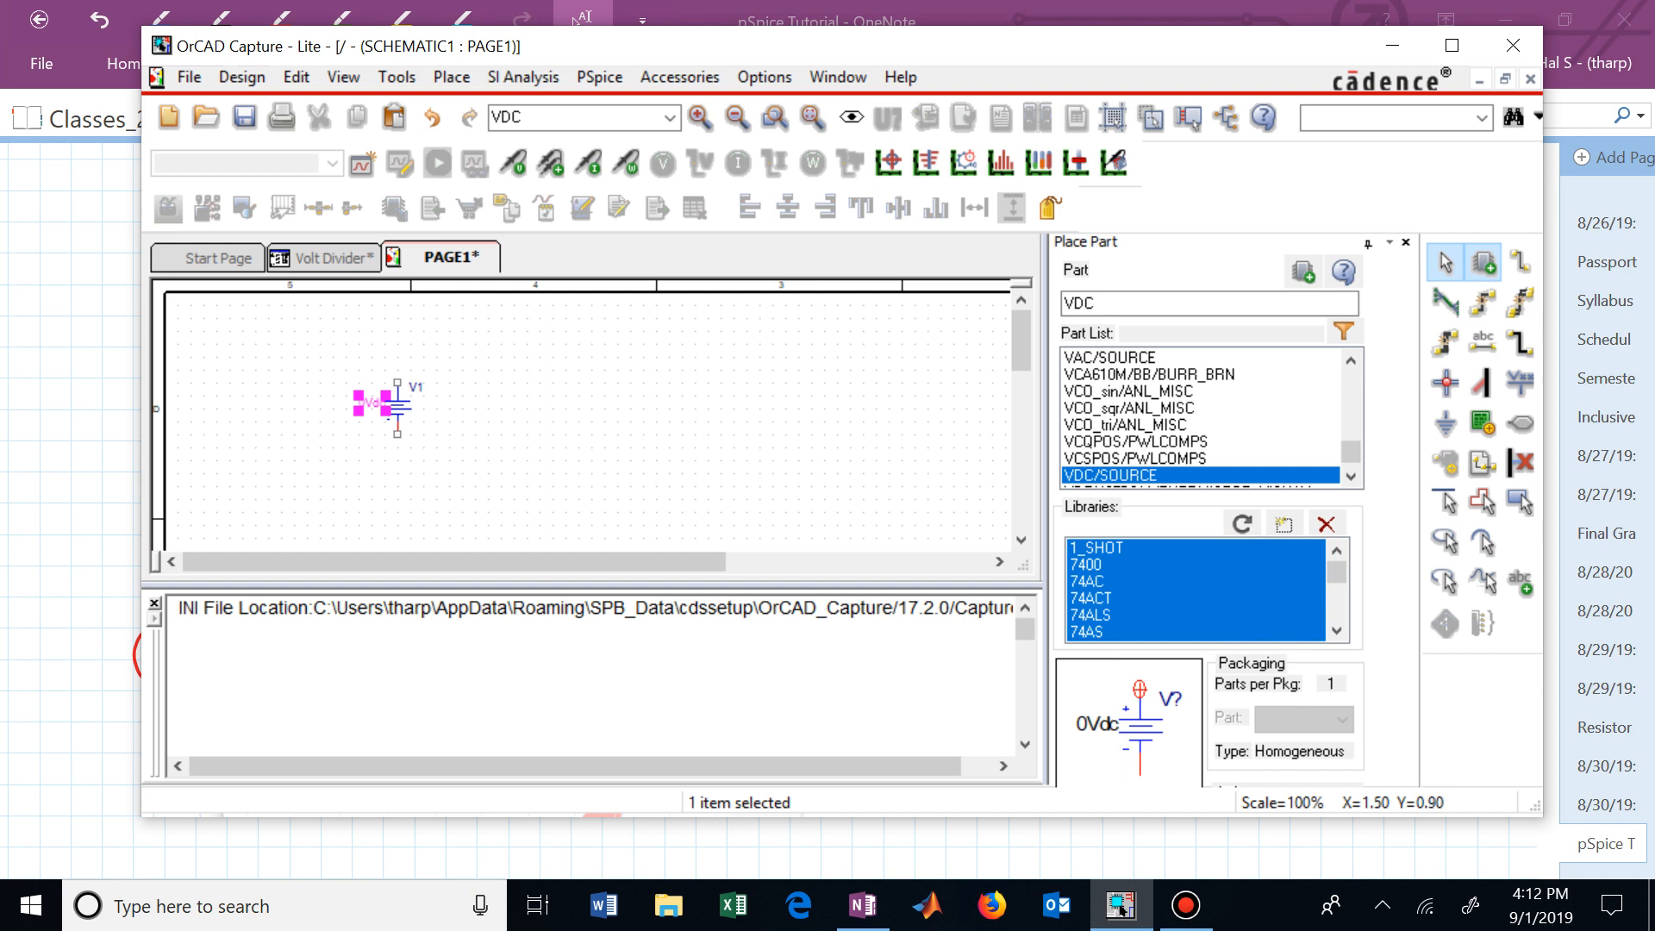
# Step: Change V1's value from 0Vdc to 12Vdc and nudge the label slightly left
pyautogui.doubleClick(370, 403)
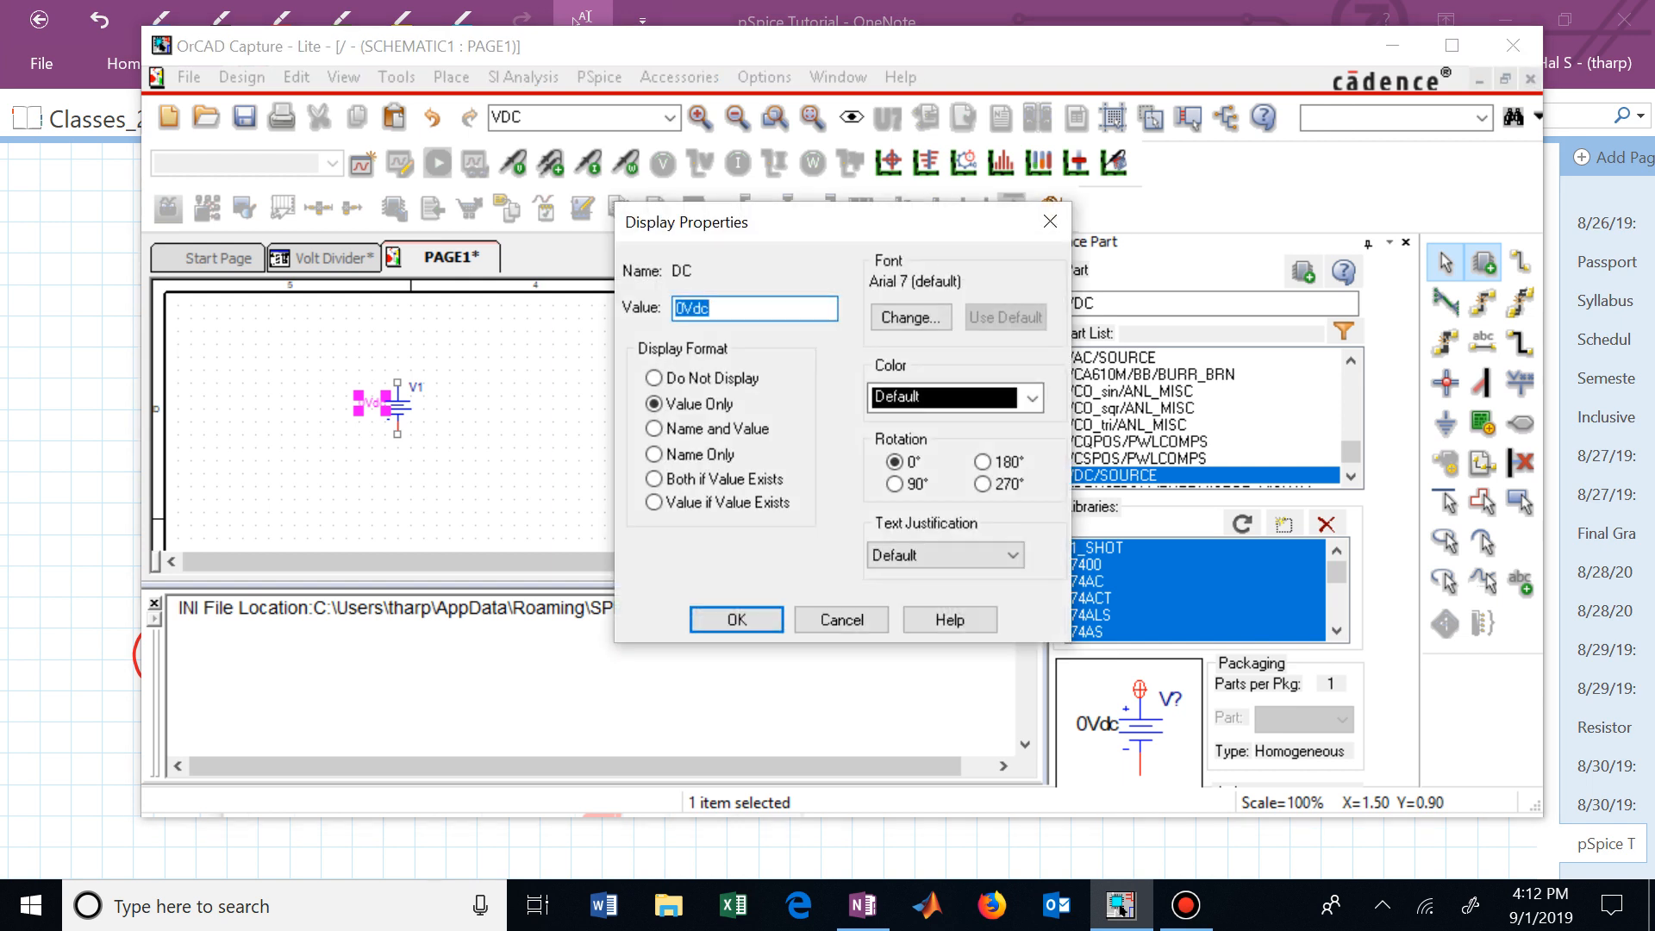
pyautogui.click(682, 308)
pyautogui.press('BackSpace')
pyautogui.write('1')
pyautogui.write('2')
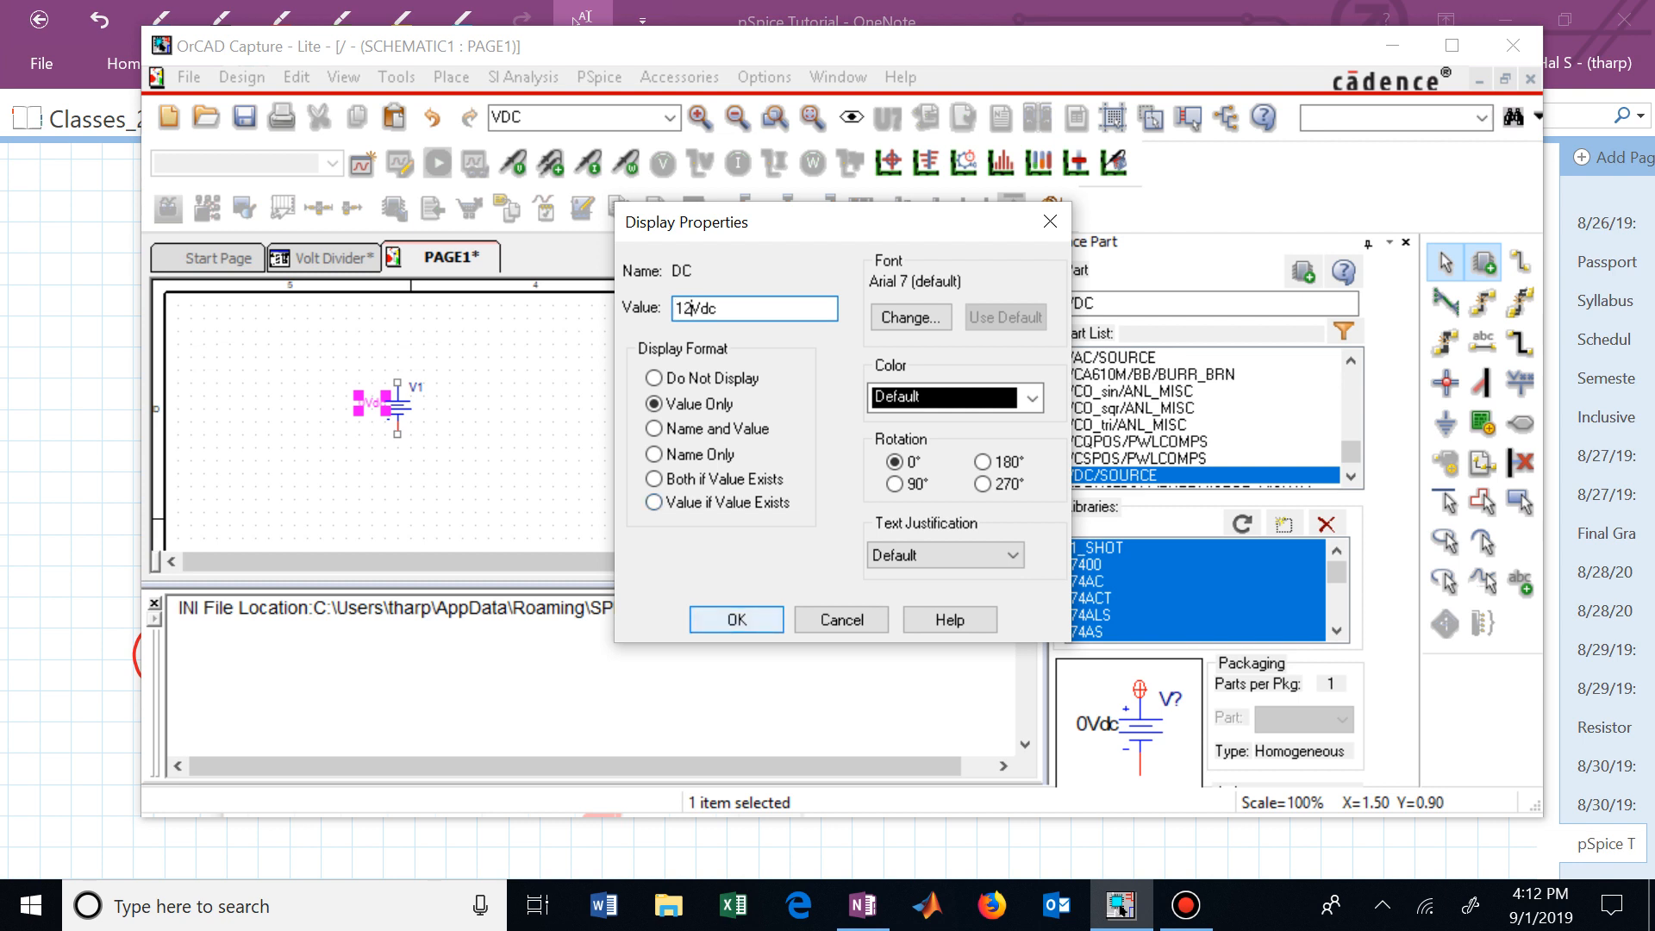
pyautogui.click(736, 620)
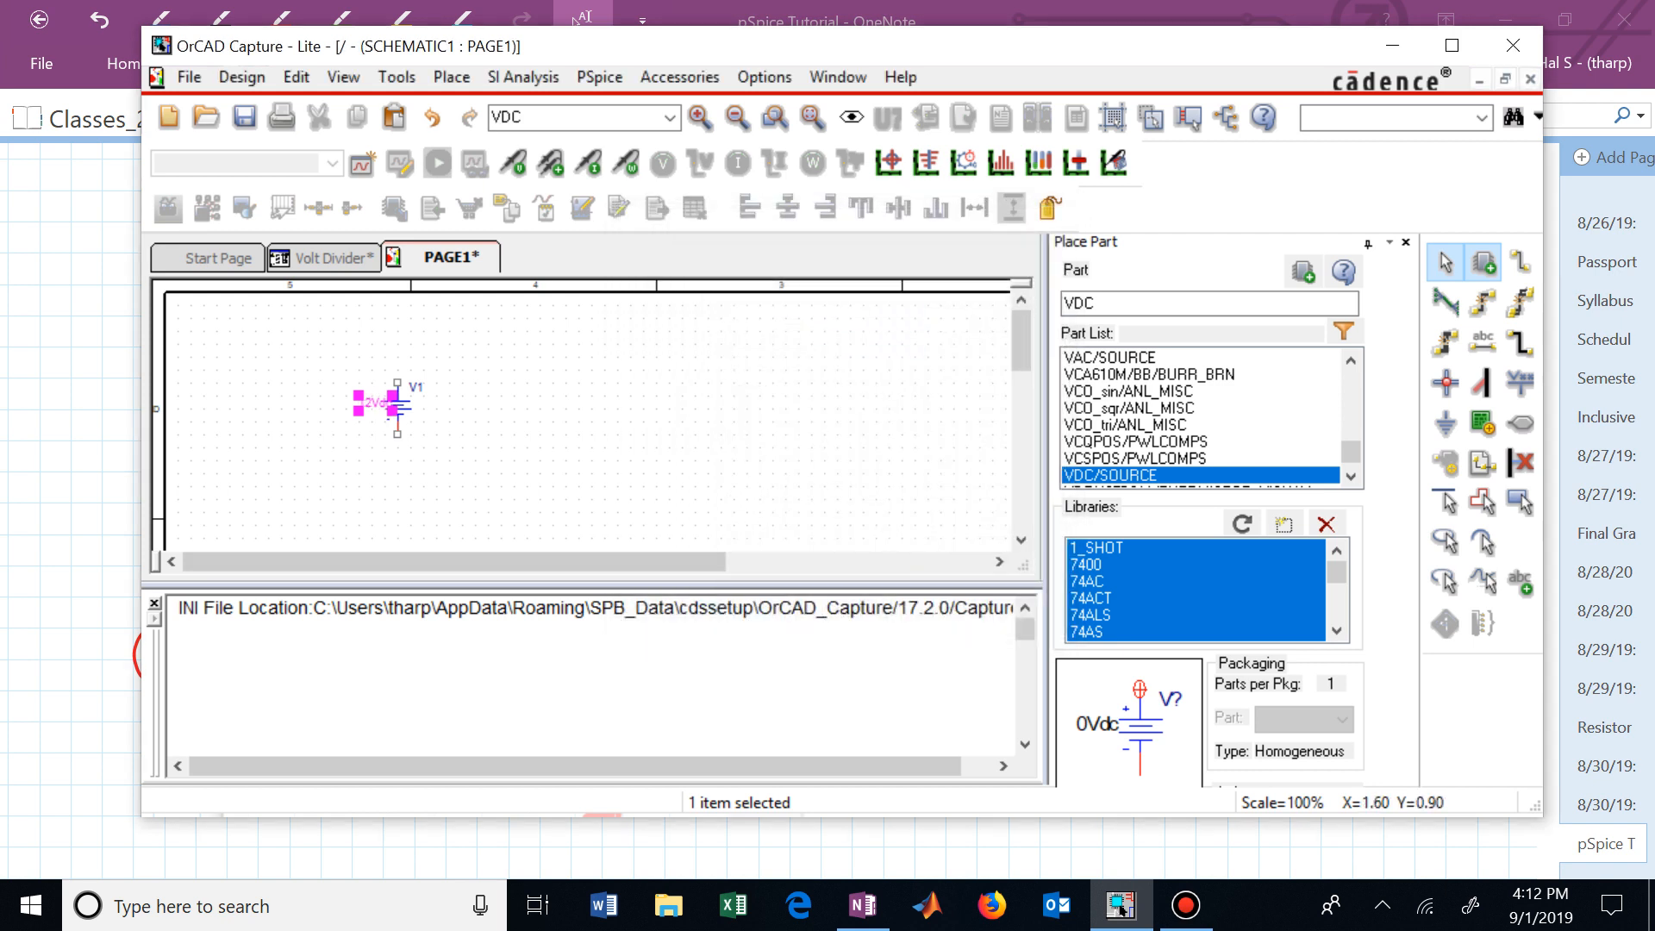
pyautogui.moveTo(376, 406); pyautogui.dragTo(363, 405)
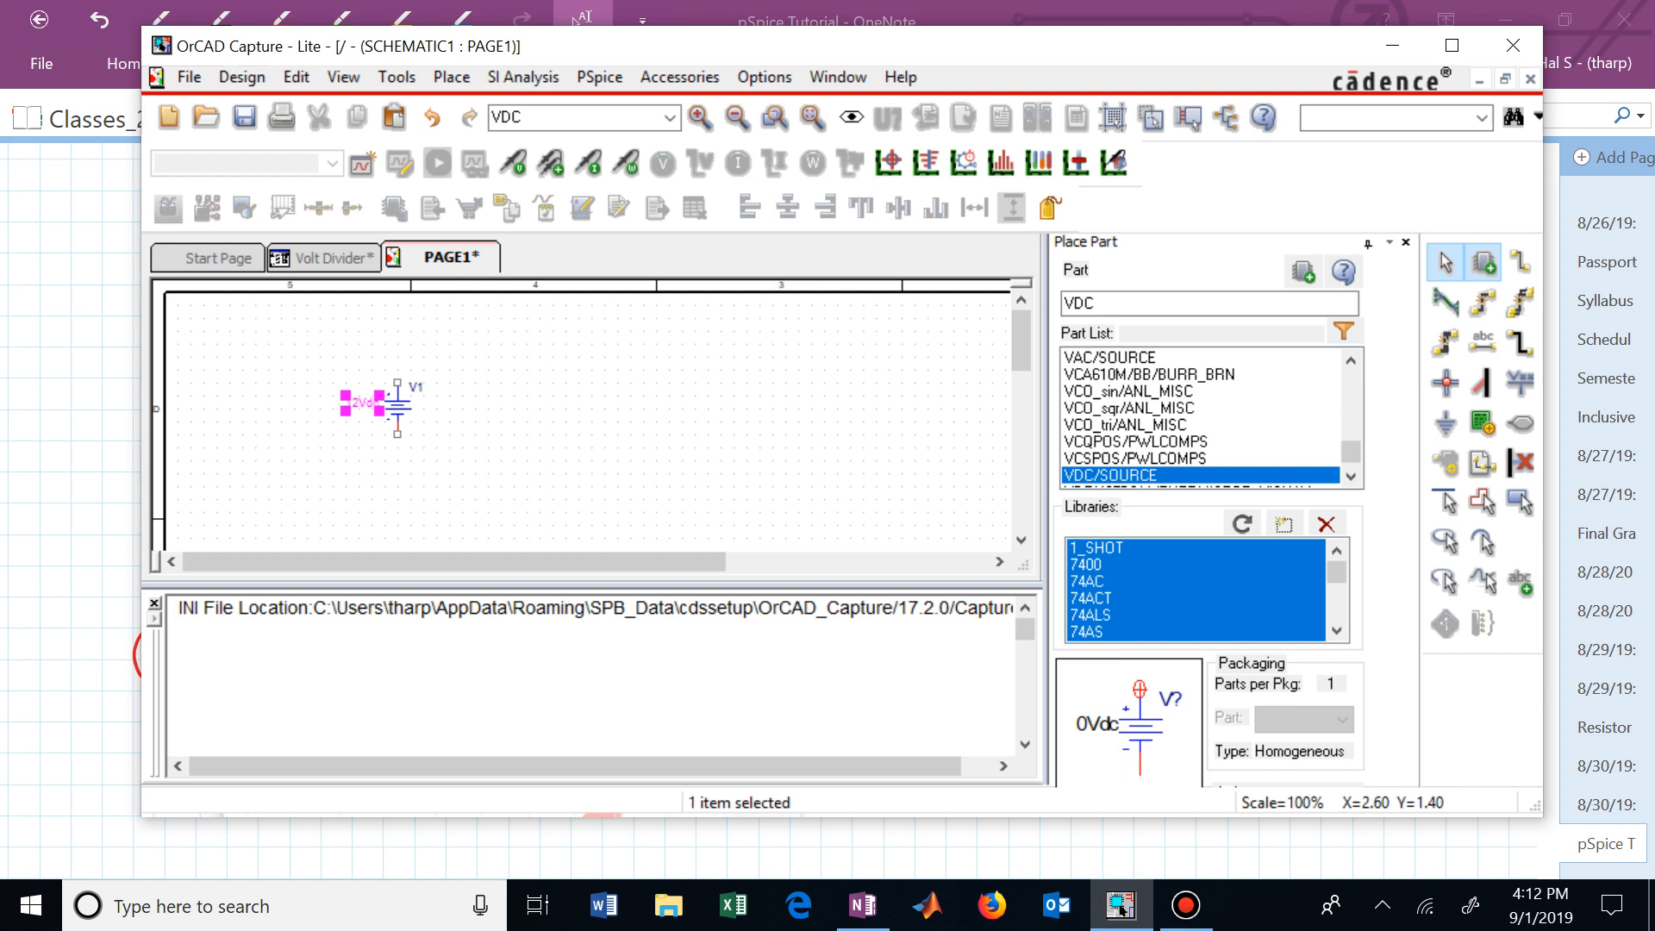
pyautogui.press('Escape')
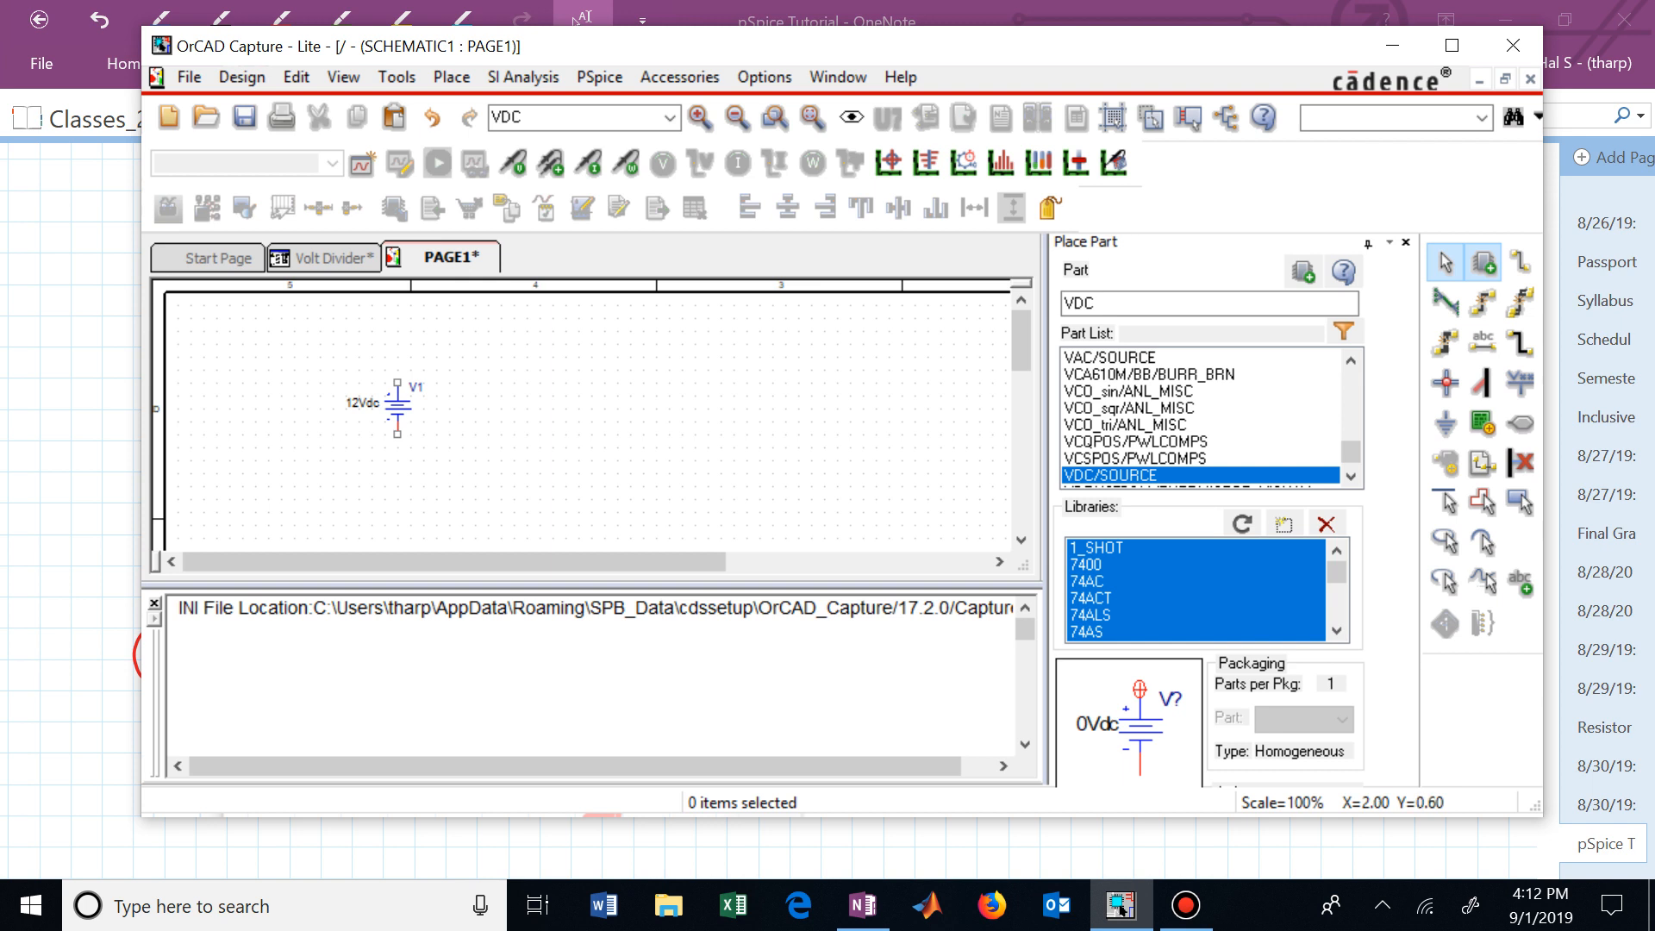
# Step: Leave the V1 reference label's display properties unchanged and deselect it
pyautogui.doubleClick(415, 387)
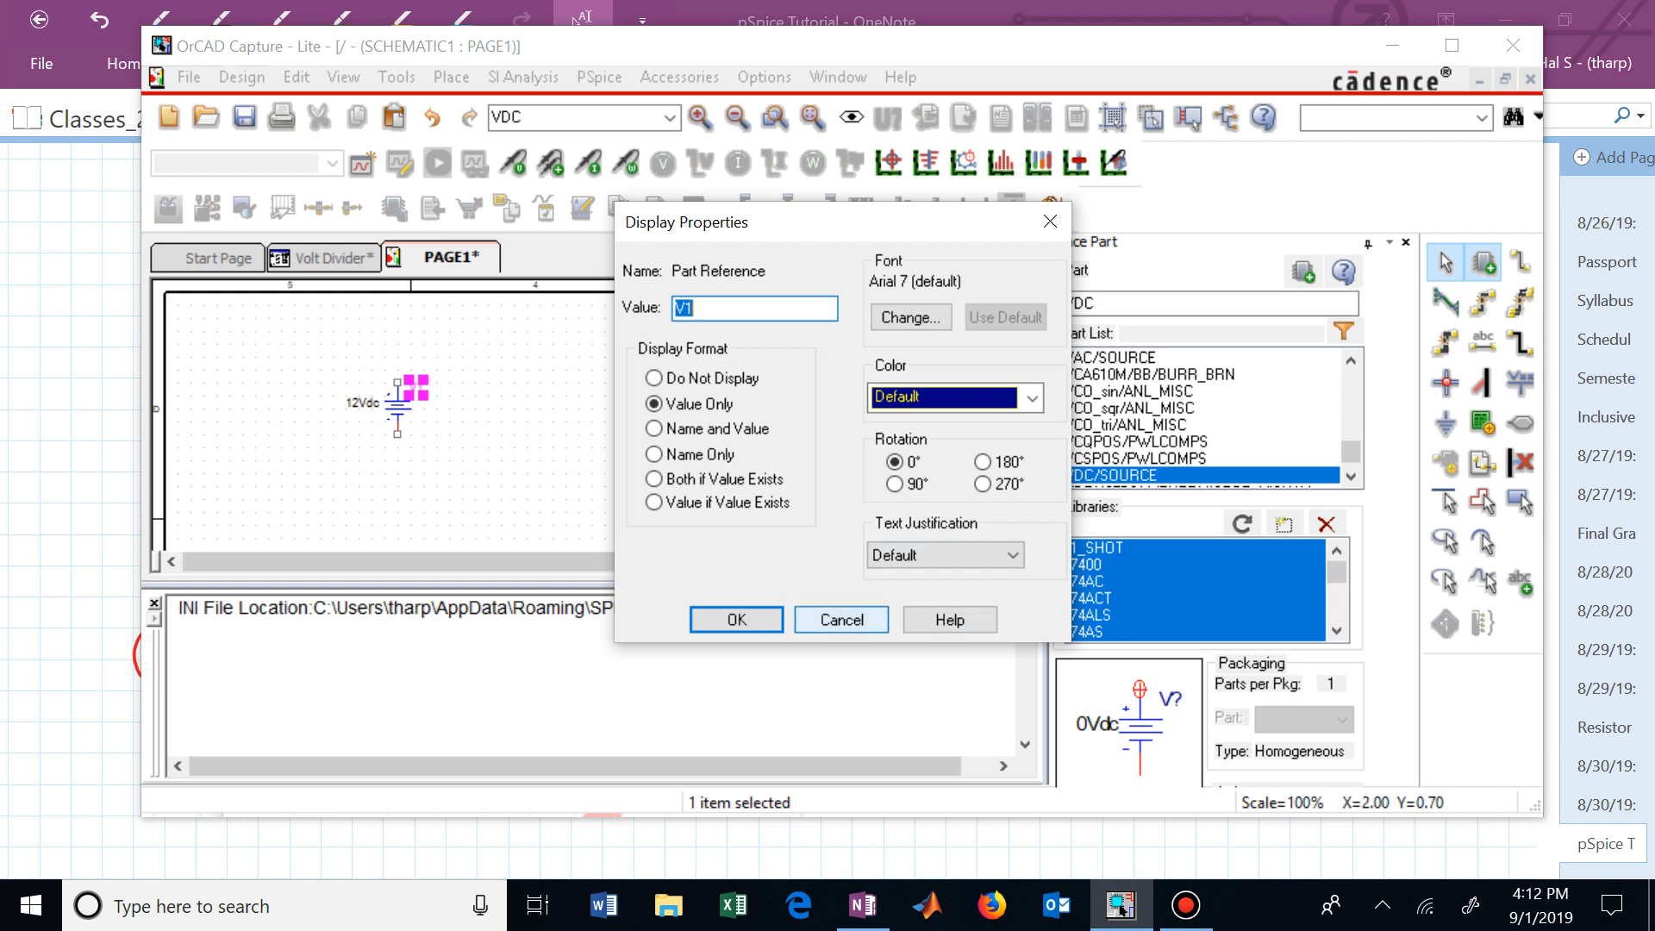
pyautogui.click(841, 620)
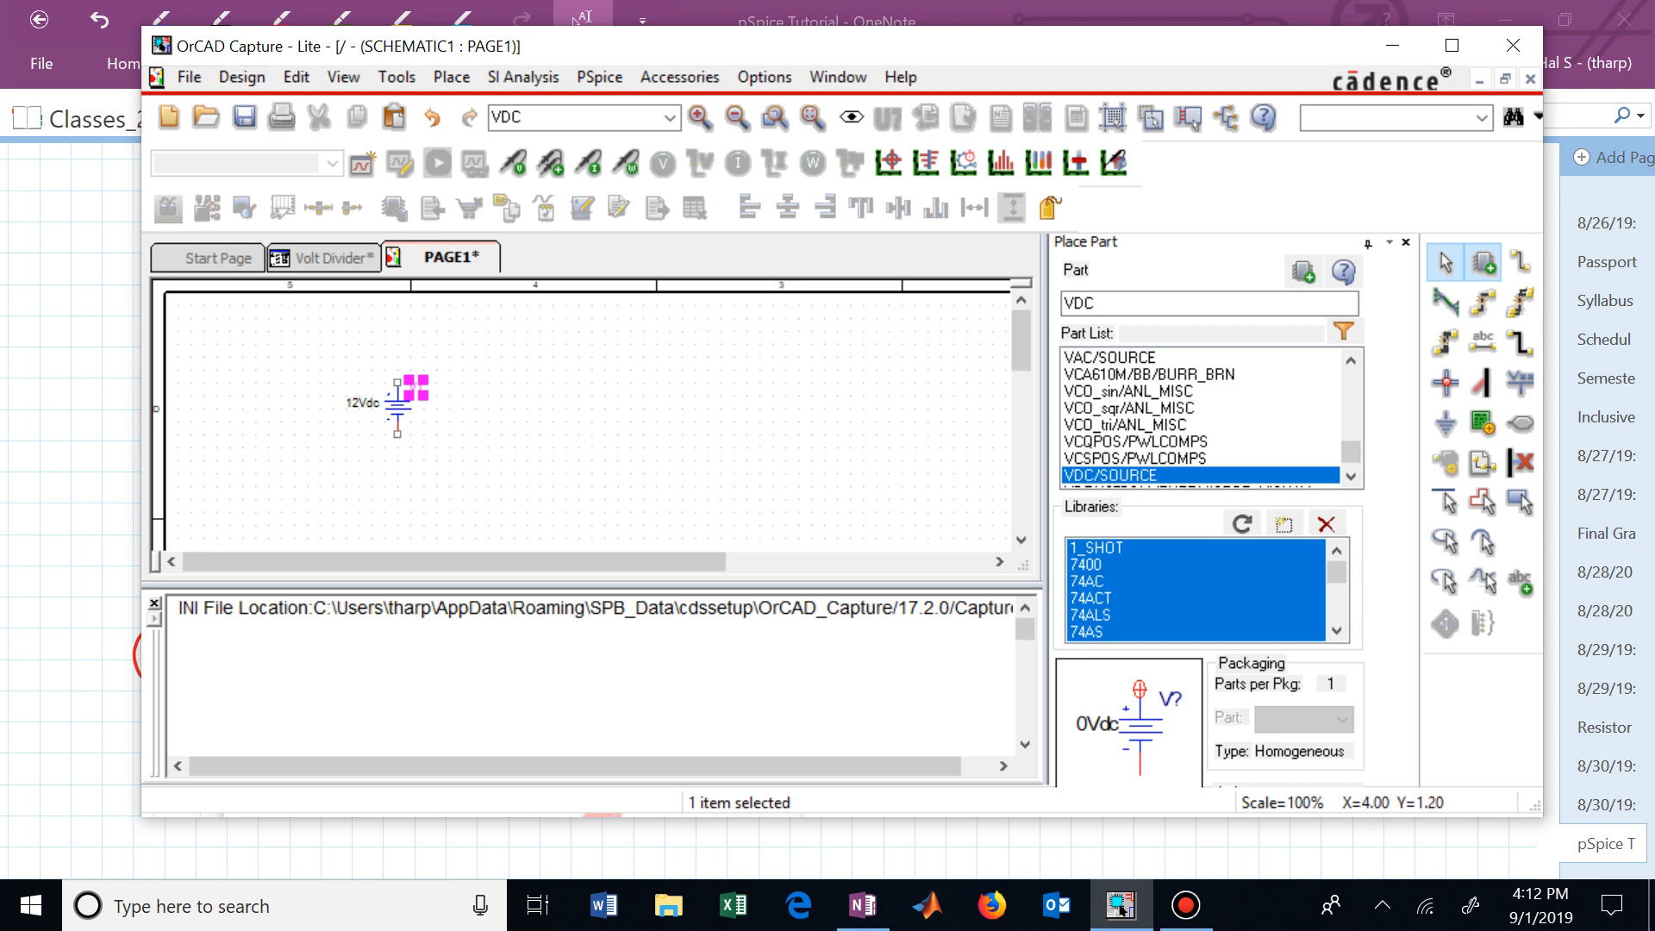
pyautogui.press('Escape')
# Step: Search the Place Part panel for R instead of VDC and start placing R/ANALOG
pyautogui.click(1209, 303)
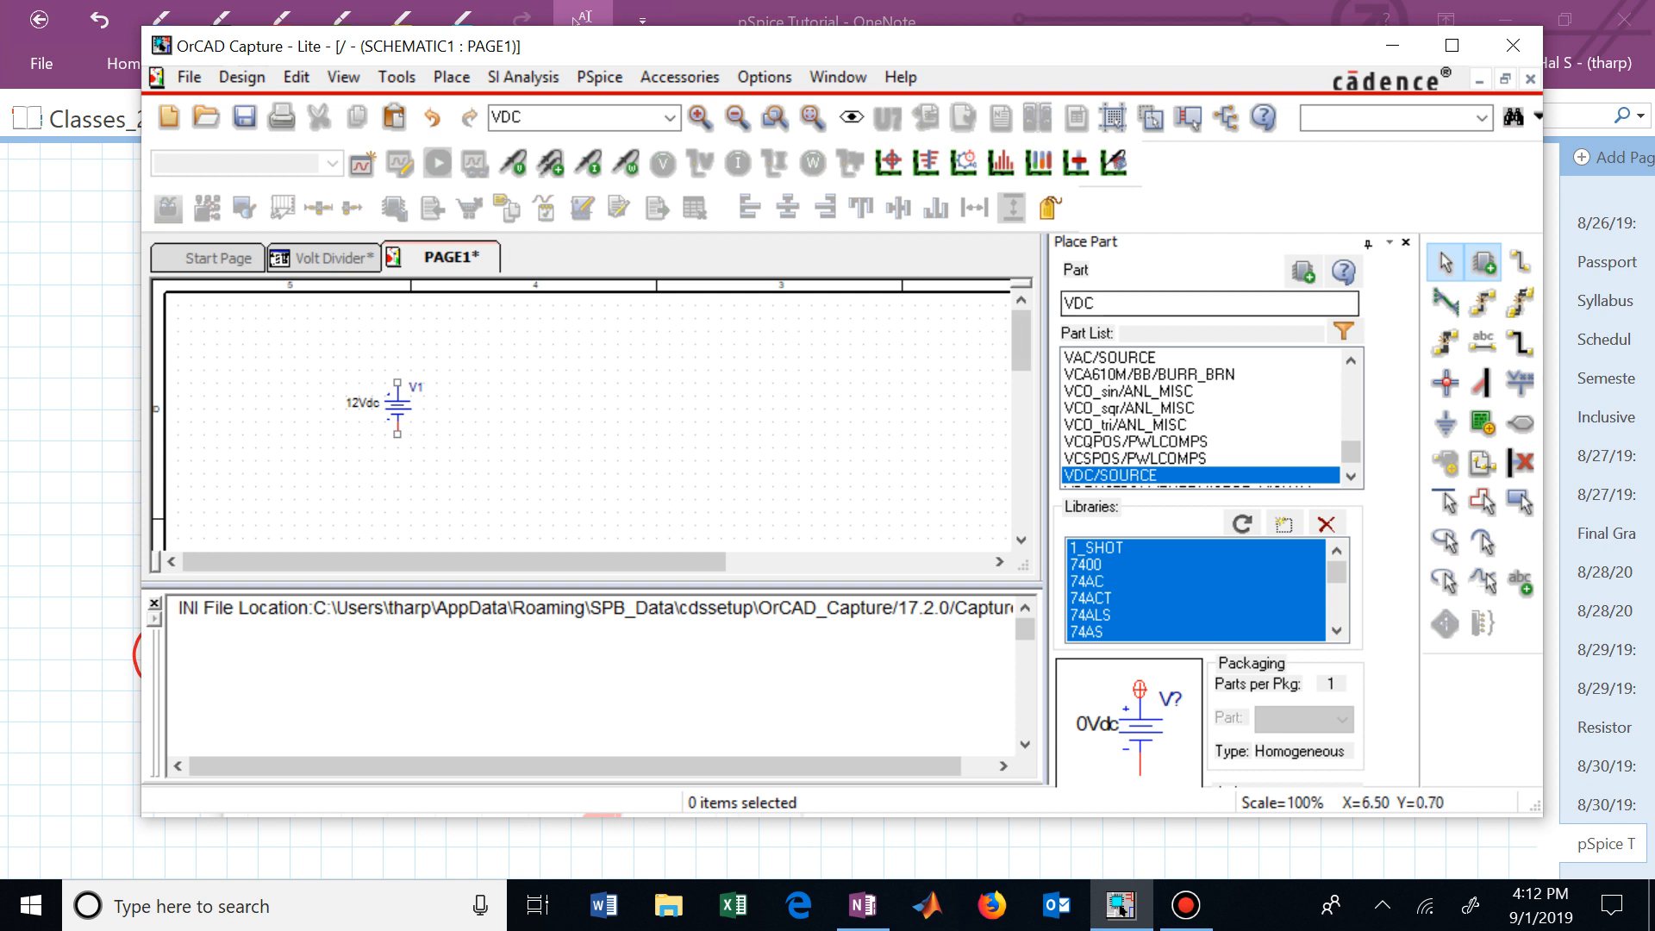
pyautogui.press('BackSpace')
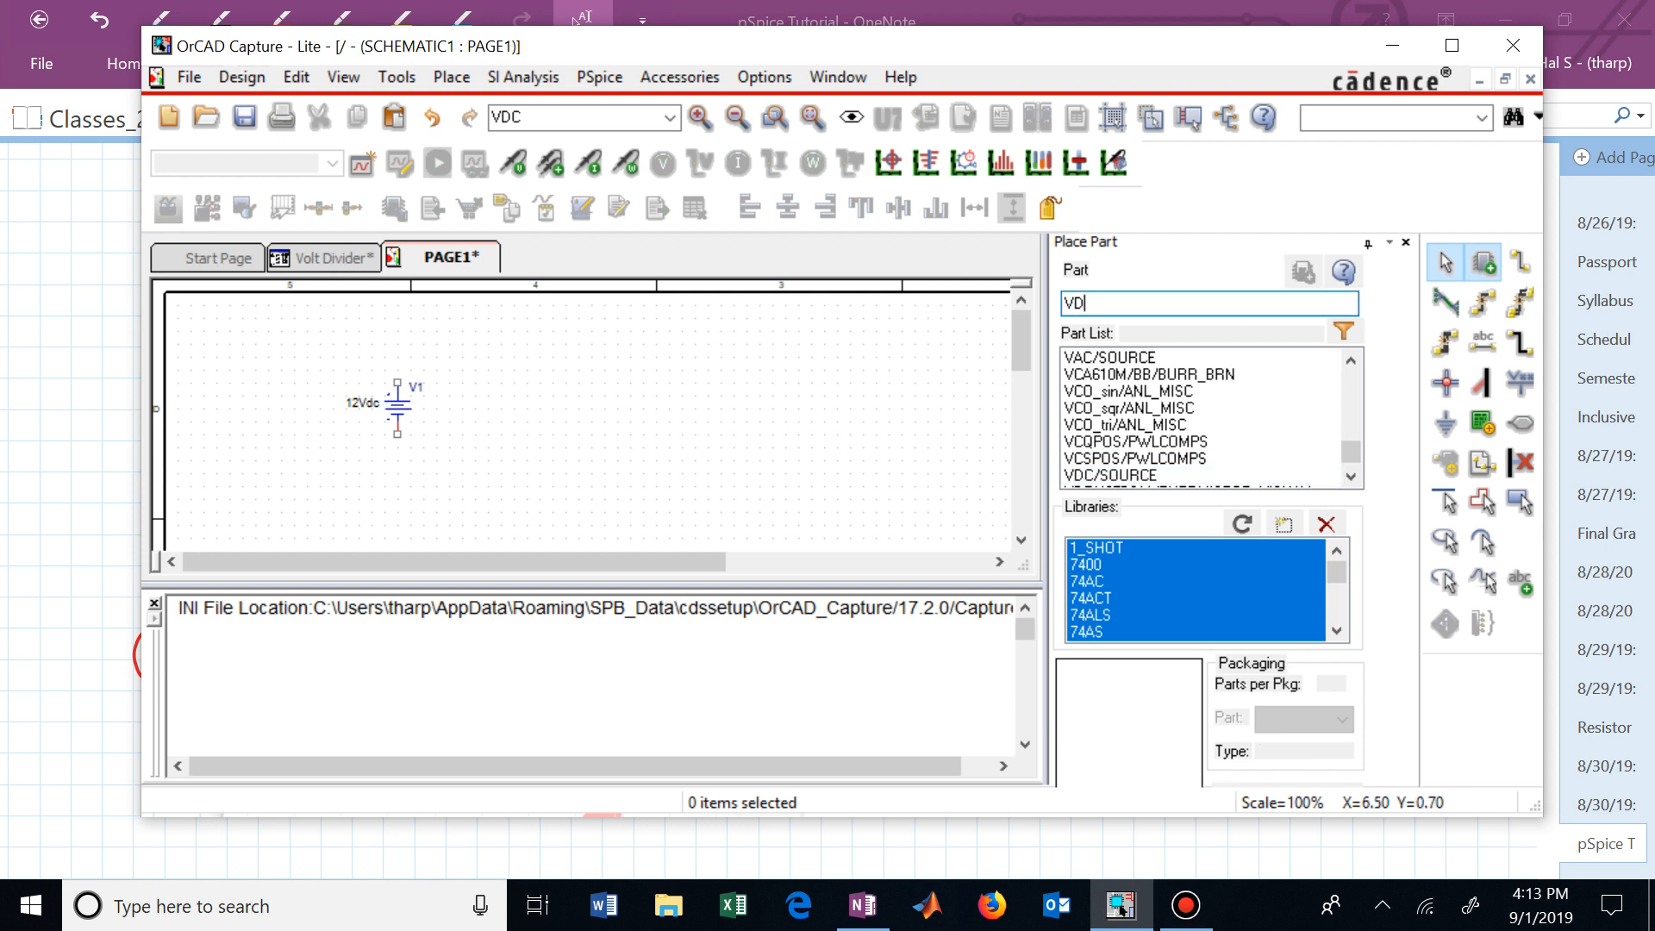
pyautogui.press('BackSpace')
pyautogui.press('BackSpace')
pyautogui.write('R')
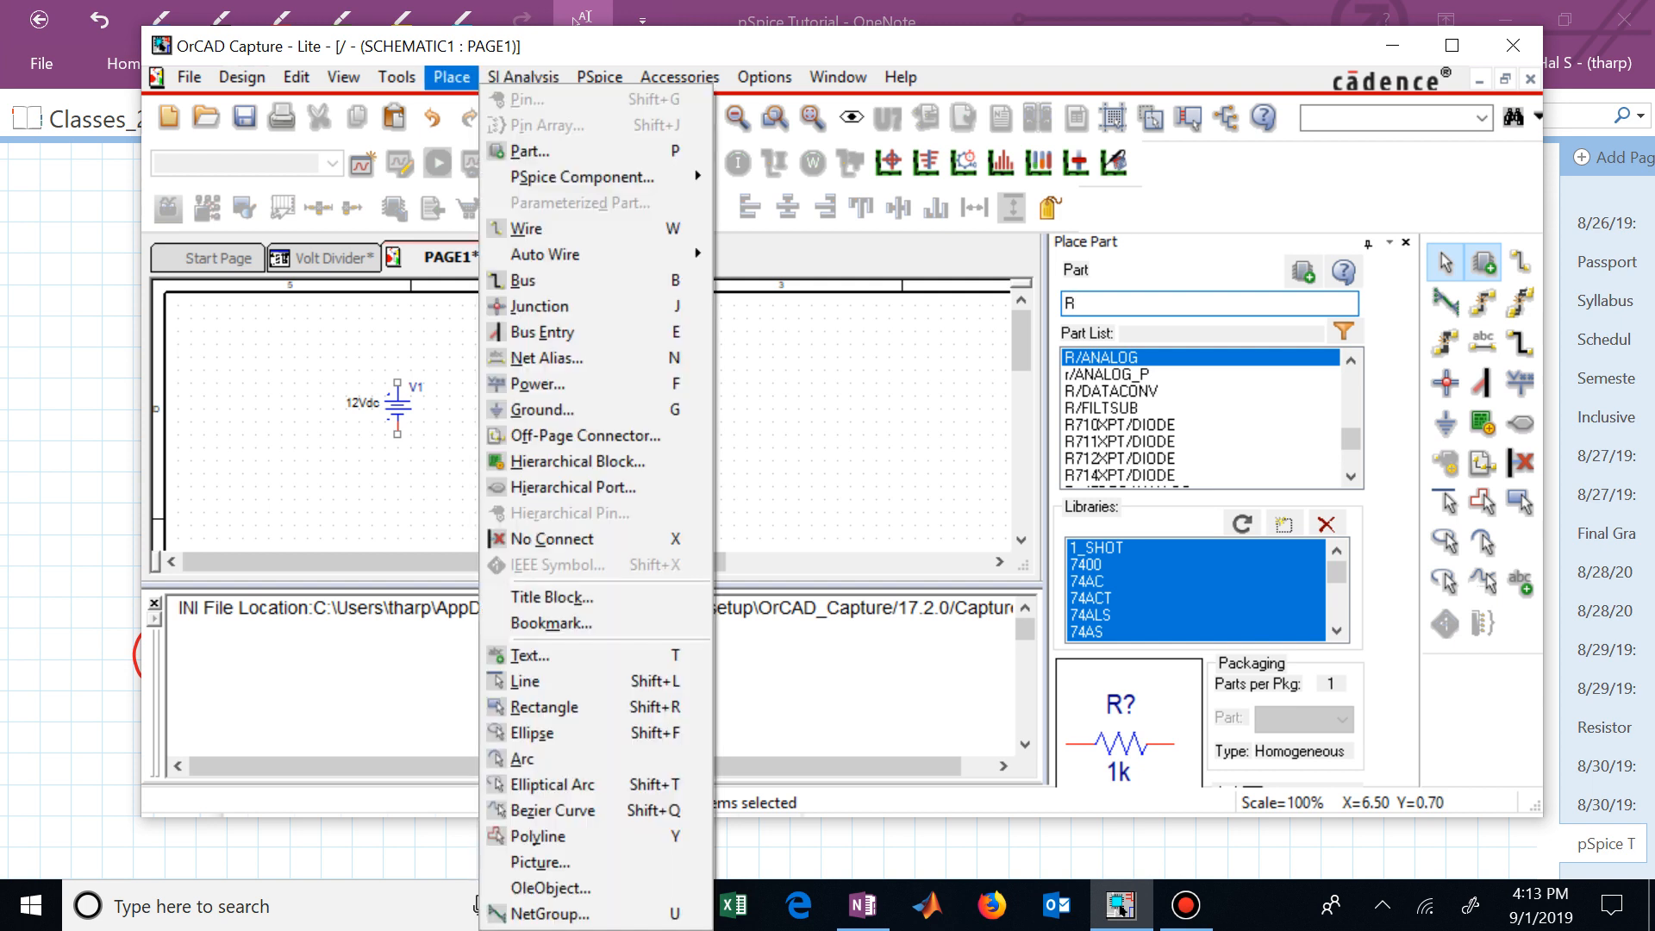
pyautogui.press('p')
pyautogui.press('Return')
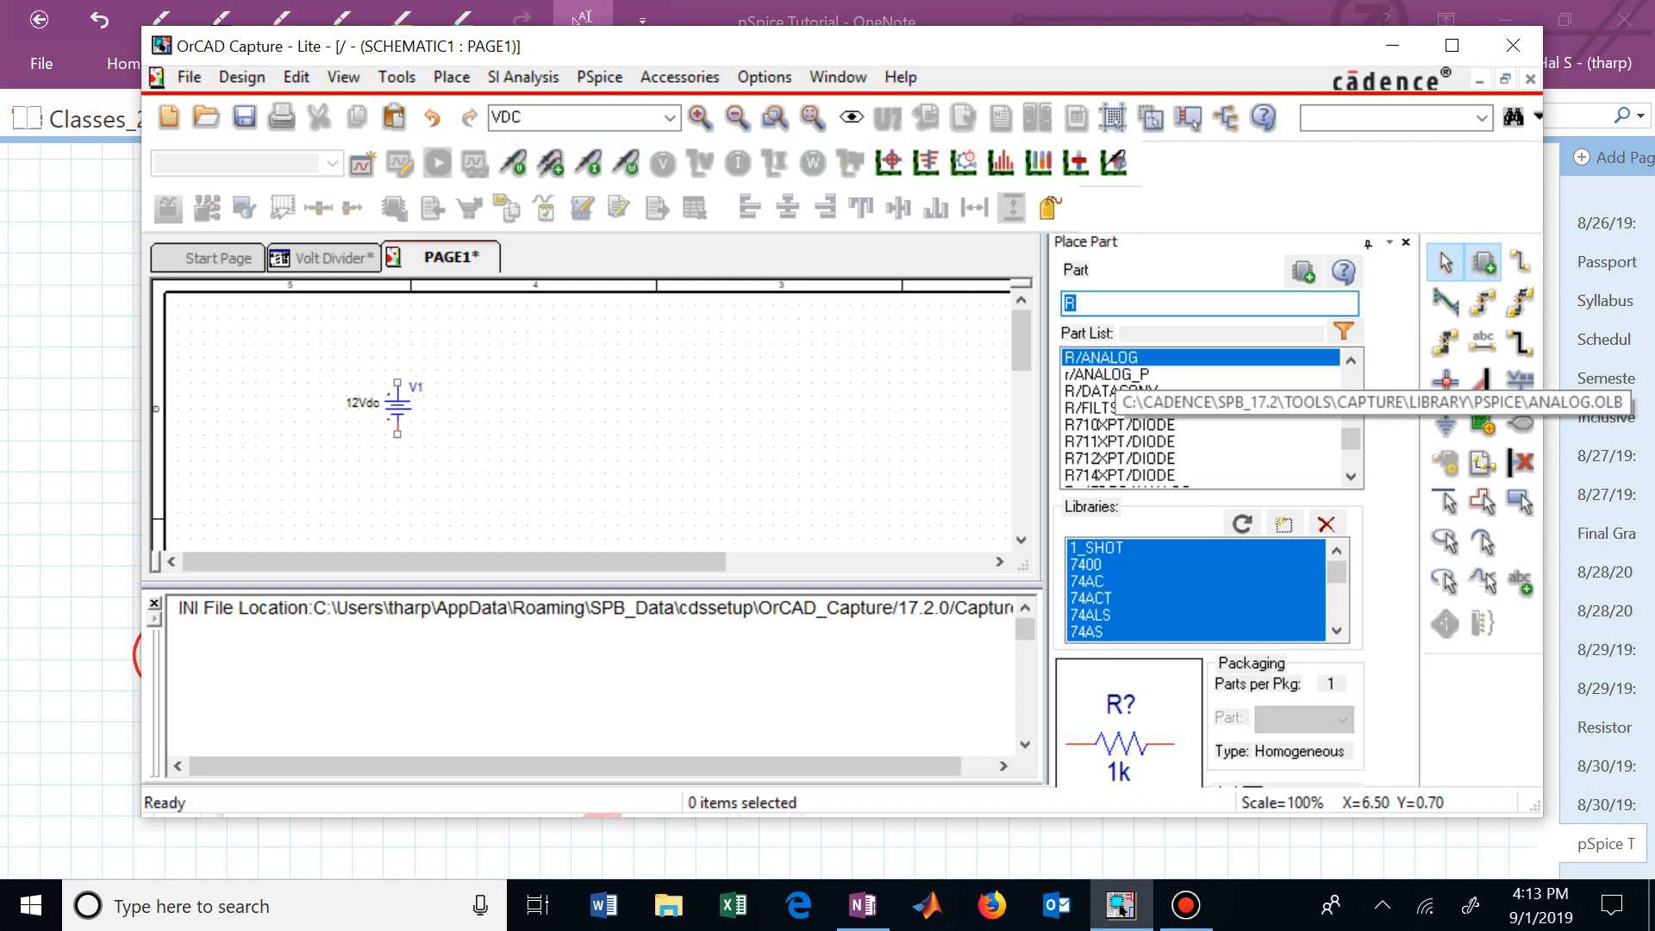
pyautogui.press('Return')
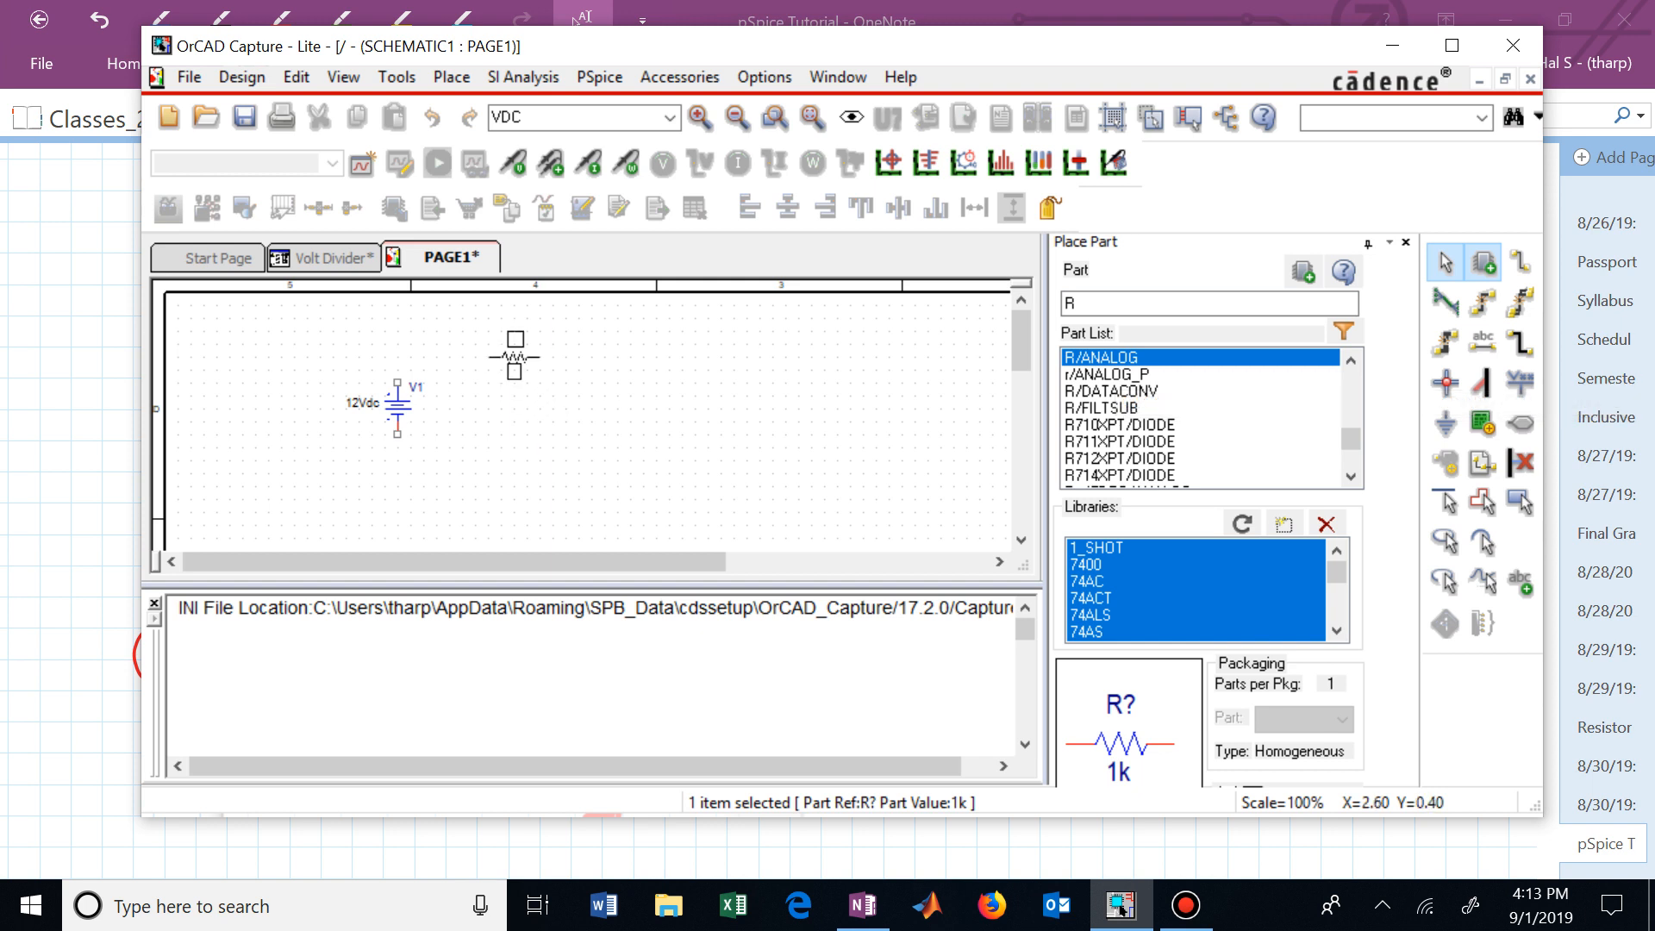
# Step: Drop 1k resistor R1 horizontal above-right of V1 and R2 rotated vertical further right
pyautogui.click(515, 355)
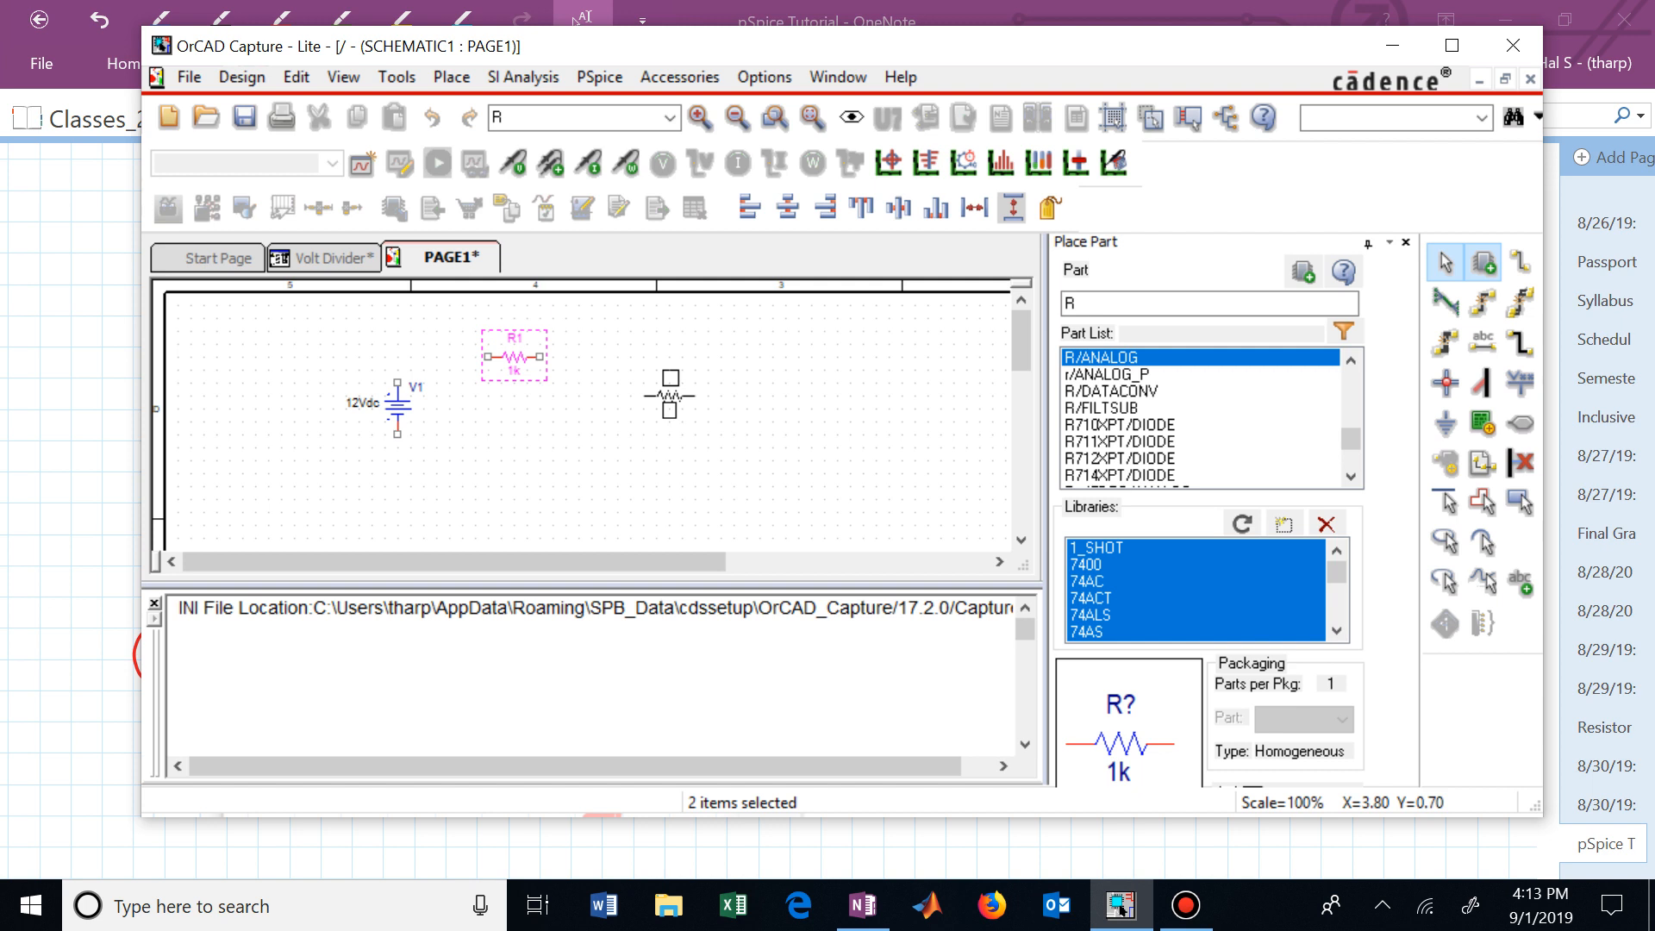
pyautogui.press('r')
pyautogui.click(671, 409)
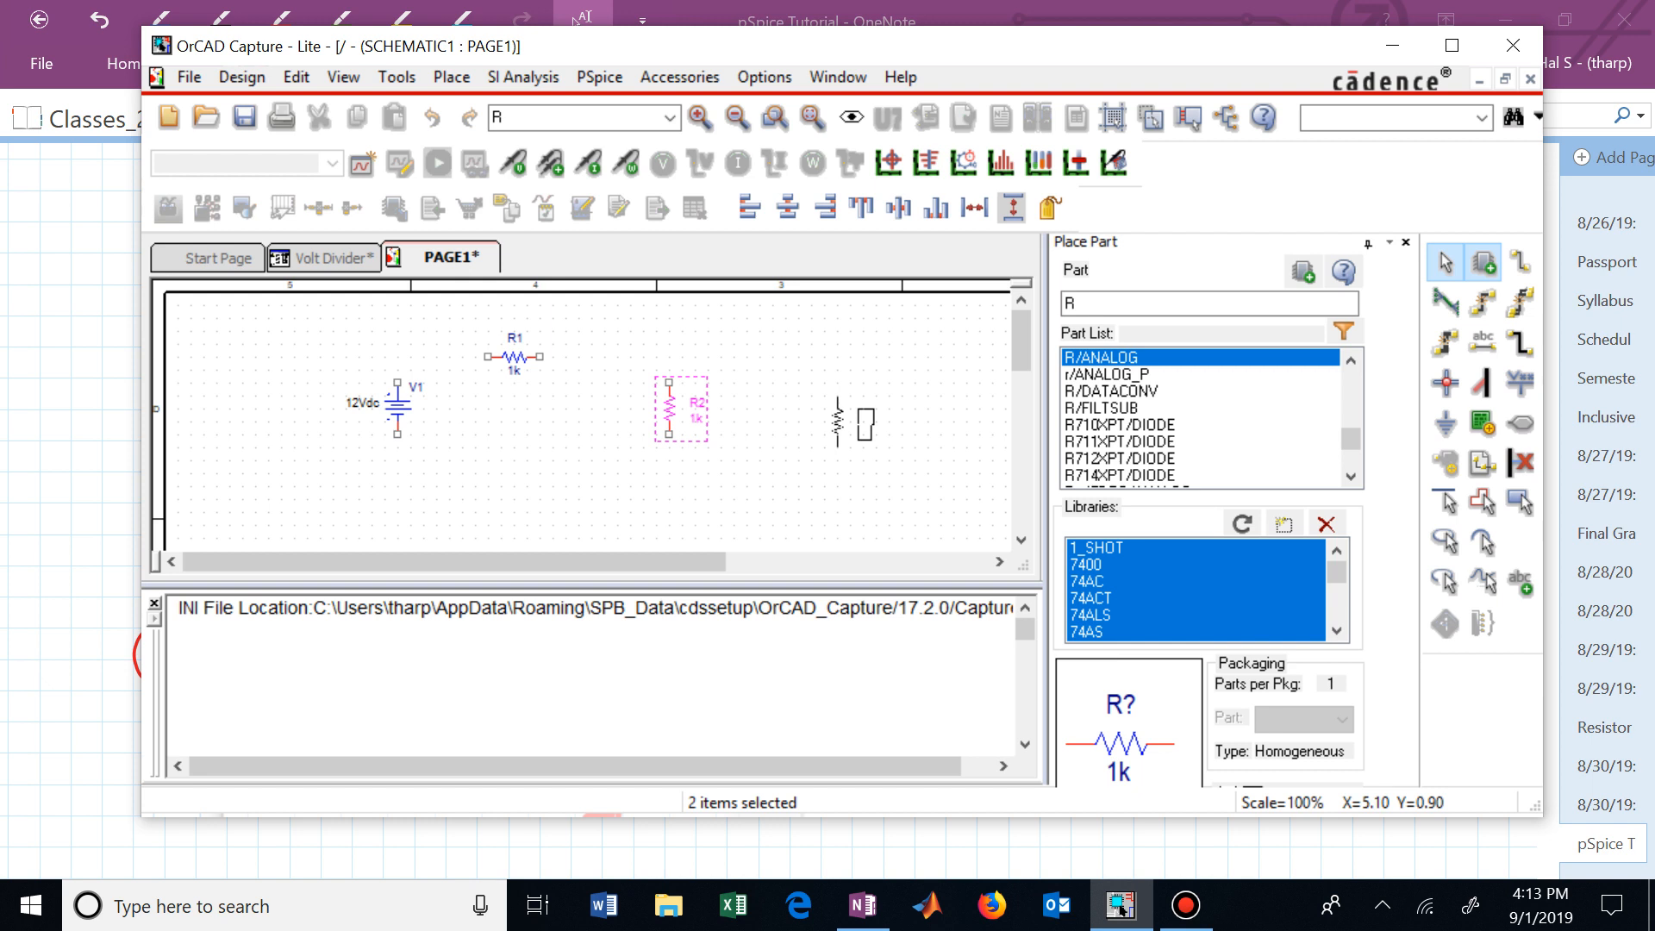
pyautogui.press('Escape')
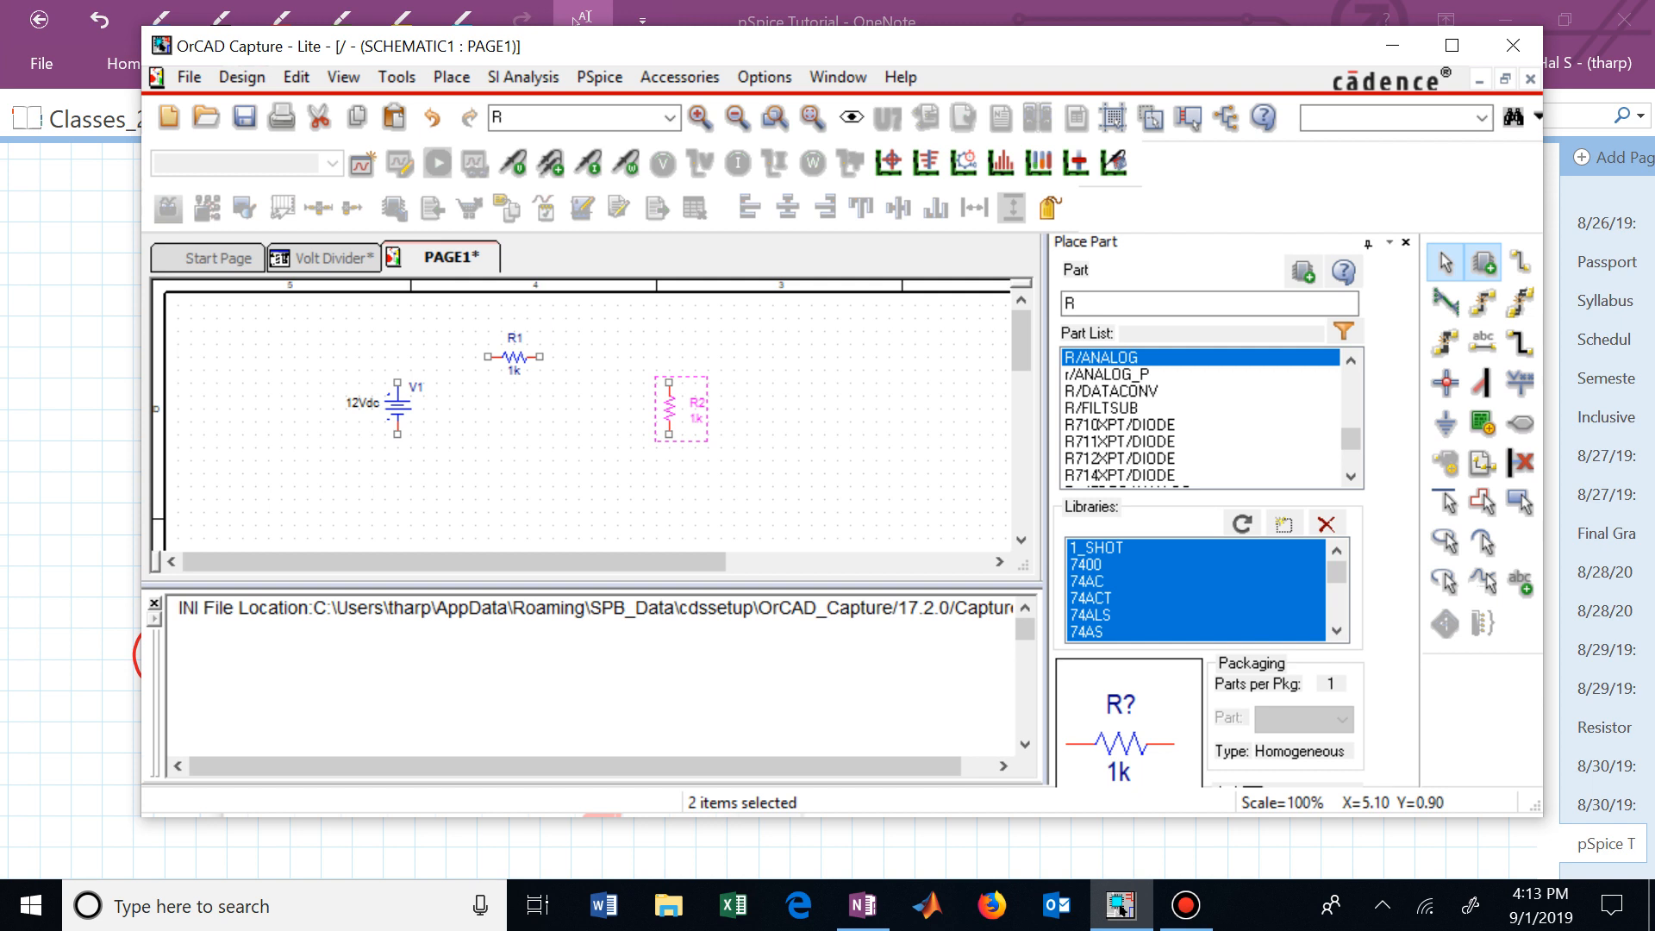
pyautogui.press('Escape')
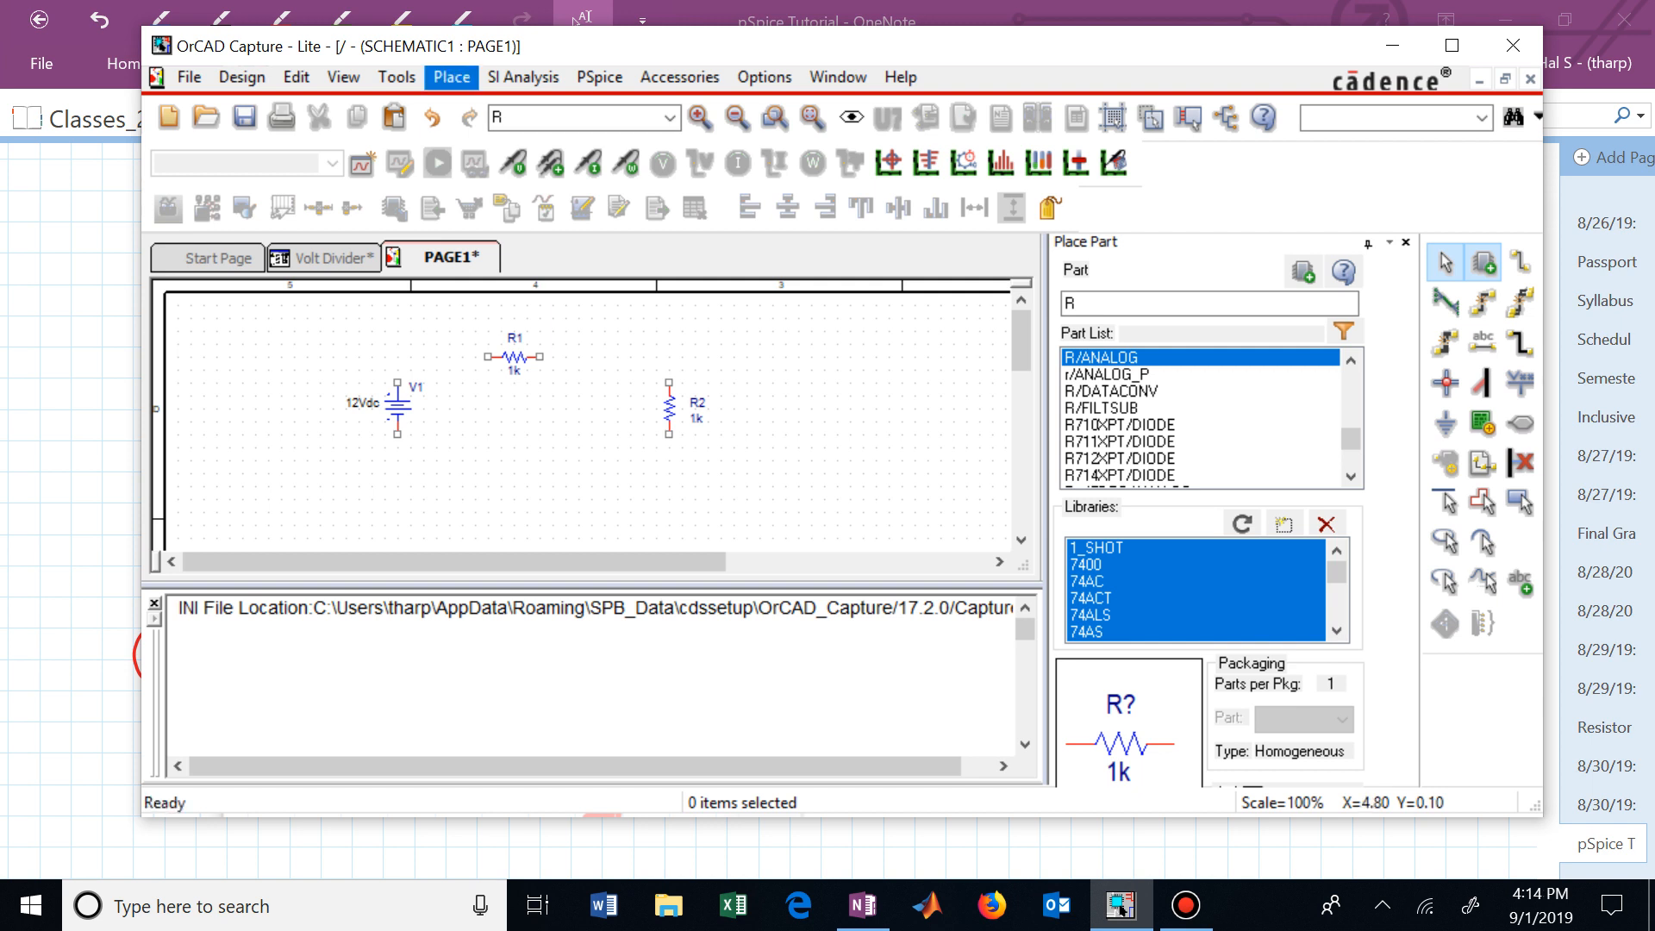
# Step: Wire V1's top terminal to R1's left end
pyautogui.click(452, 77)
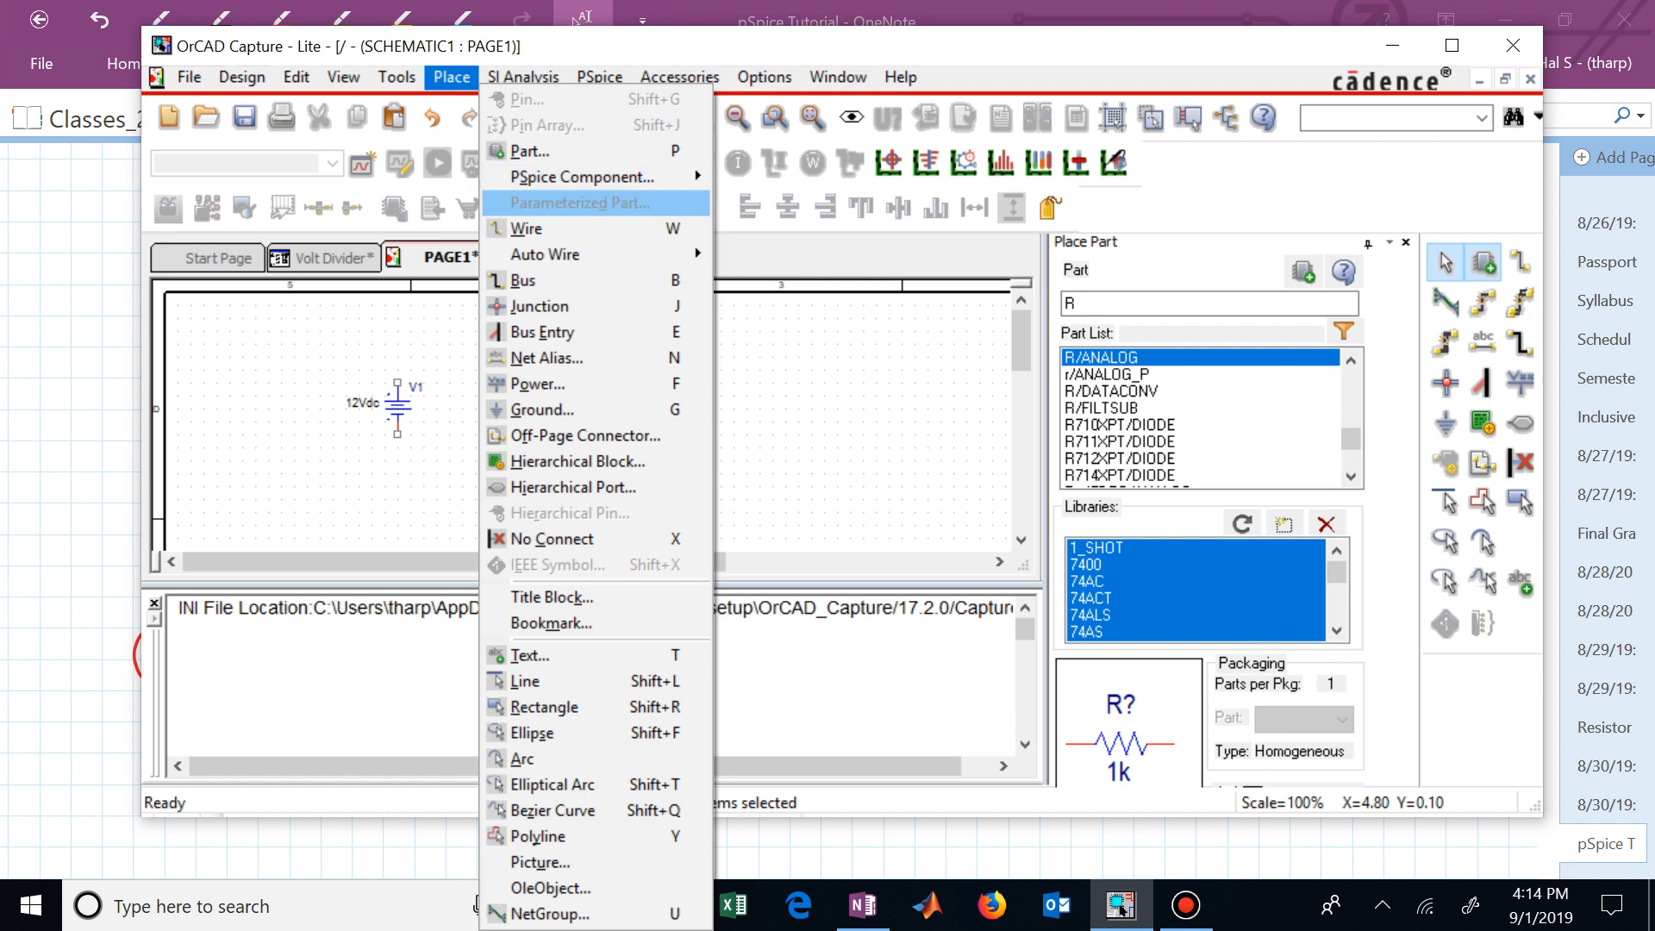
pyautogui.click(527, 228)
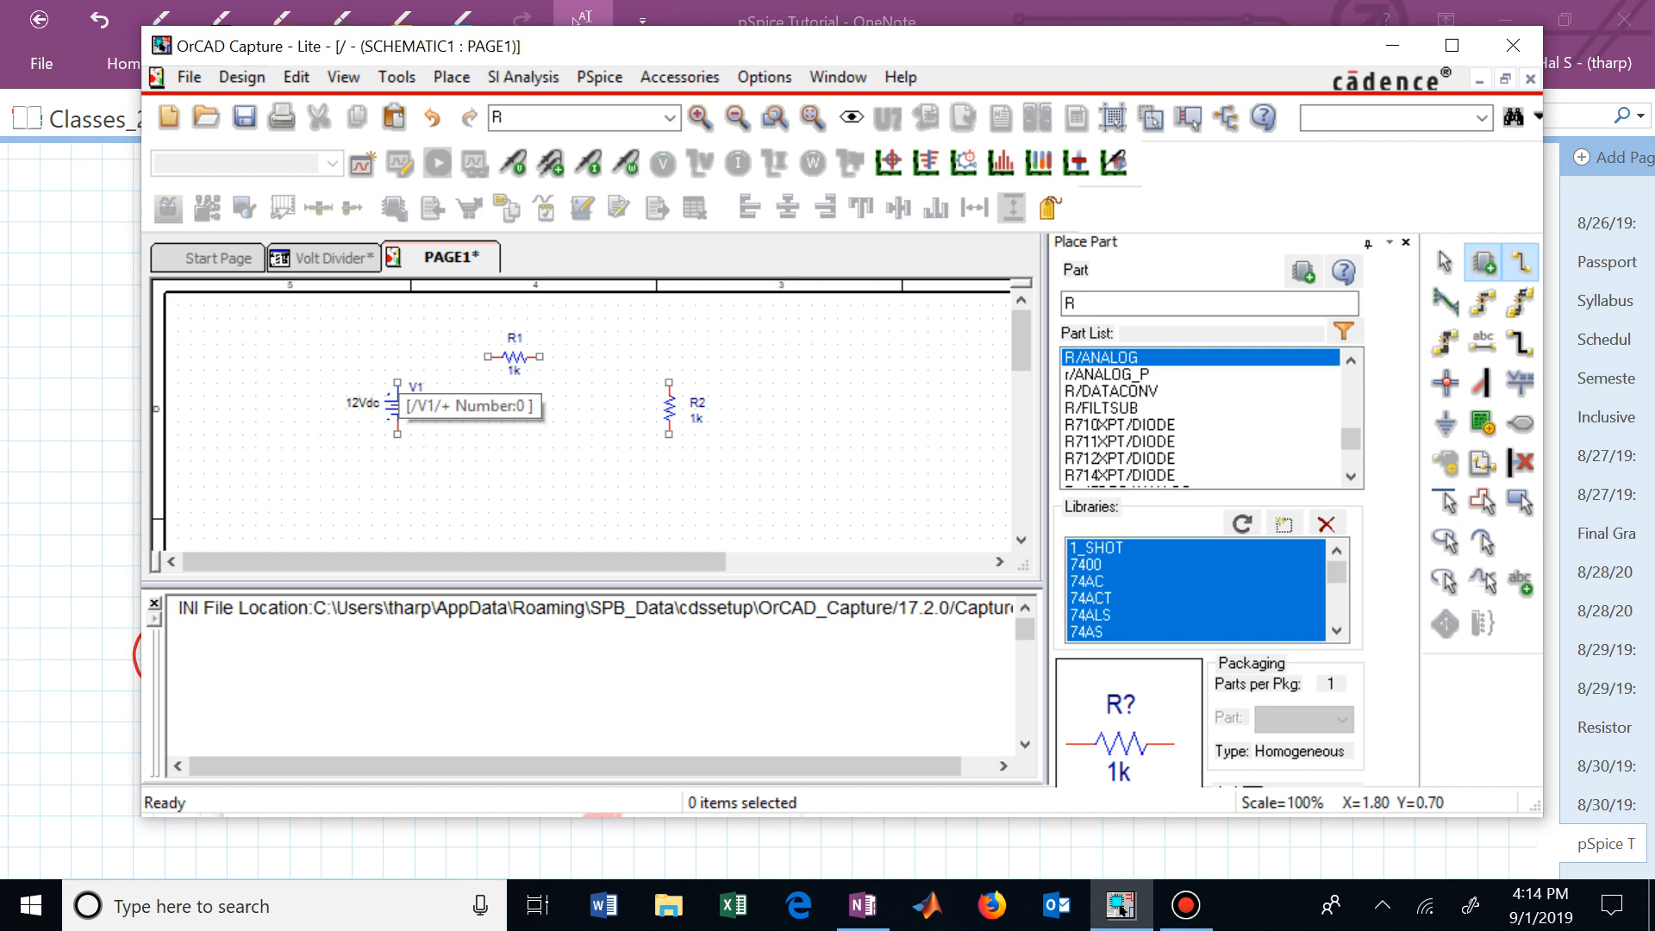
pyautogui.click(397, 383)
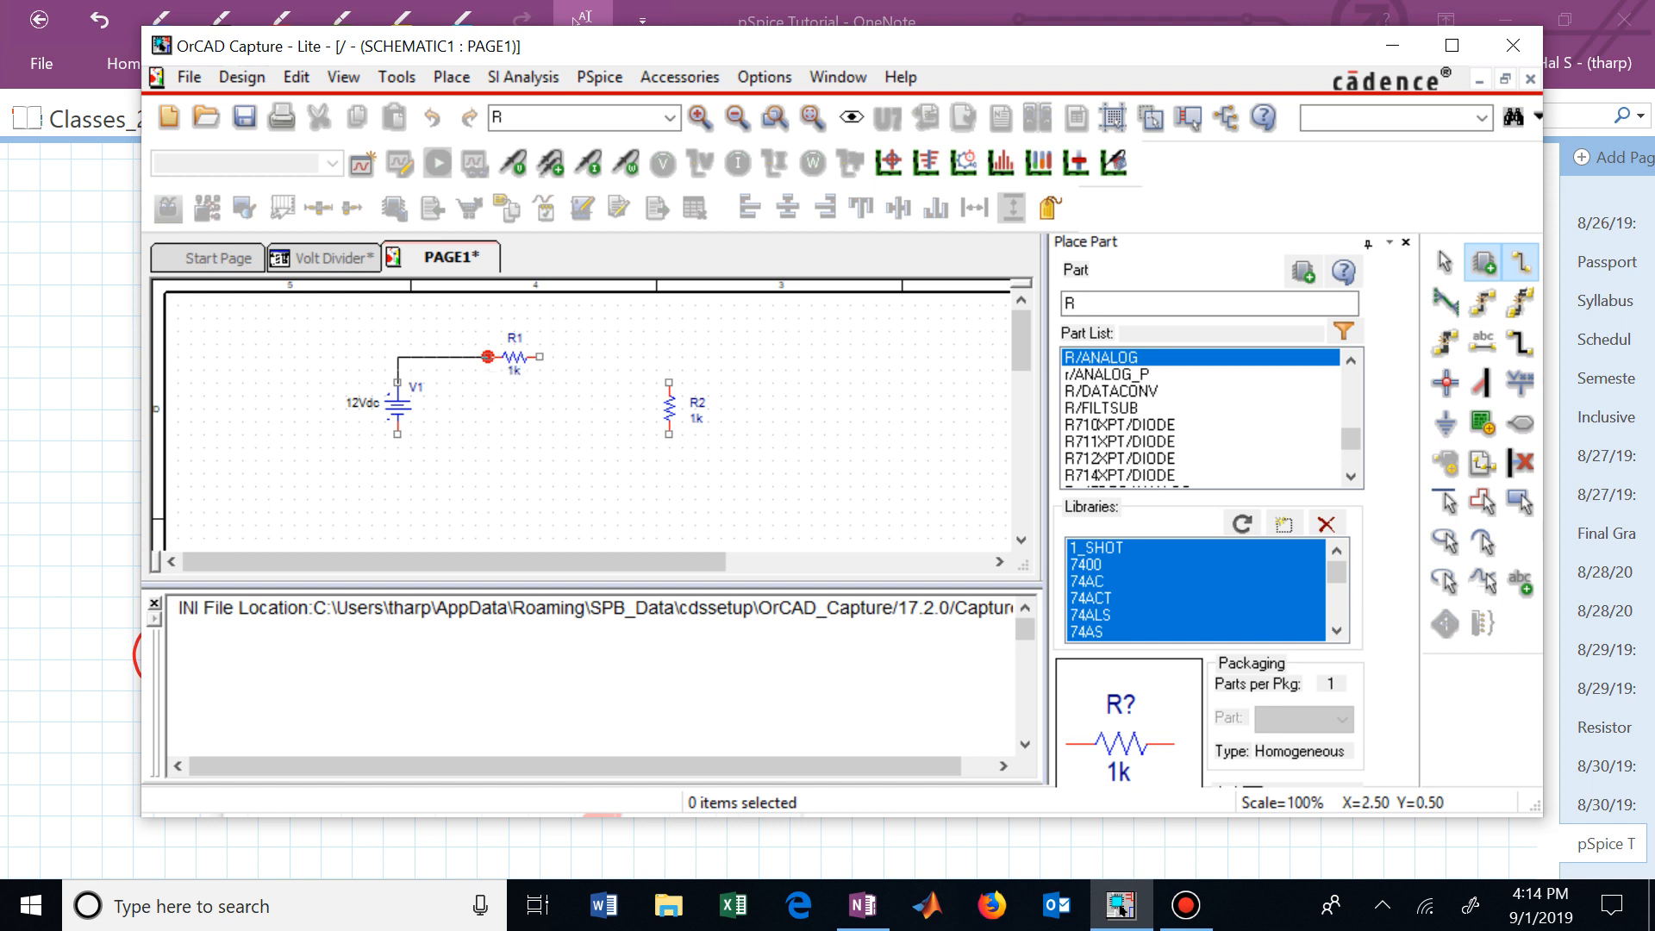
pyautogui.press('Escape')
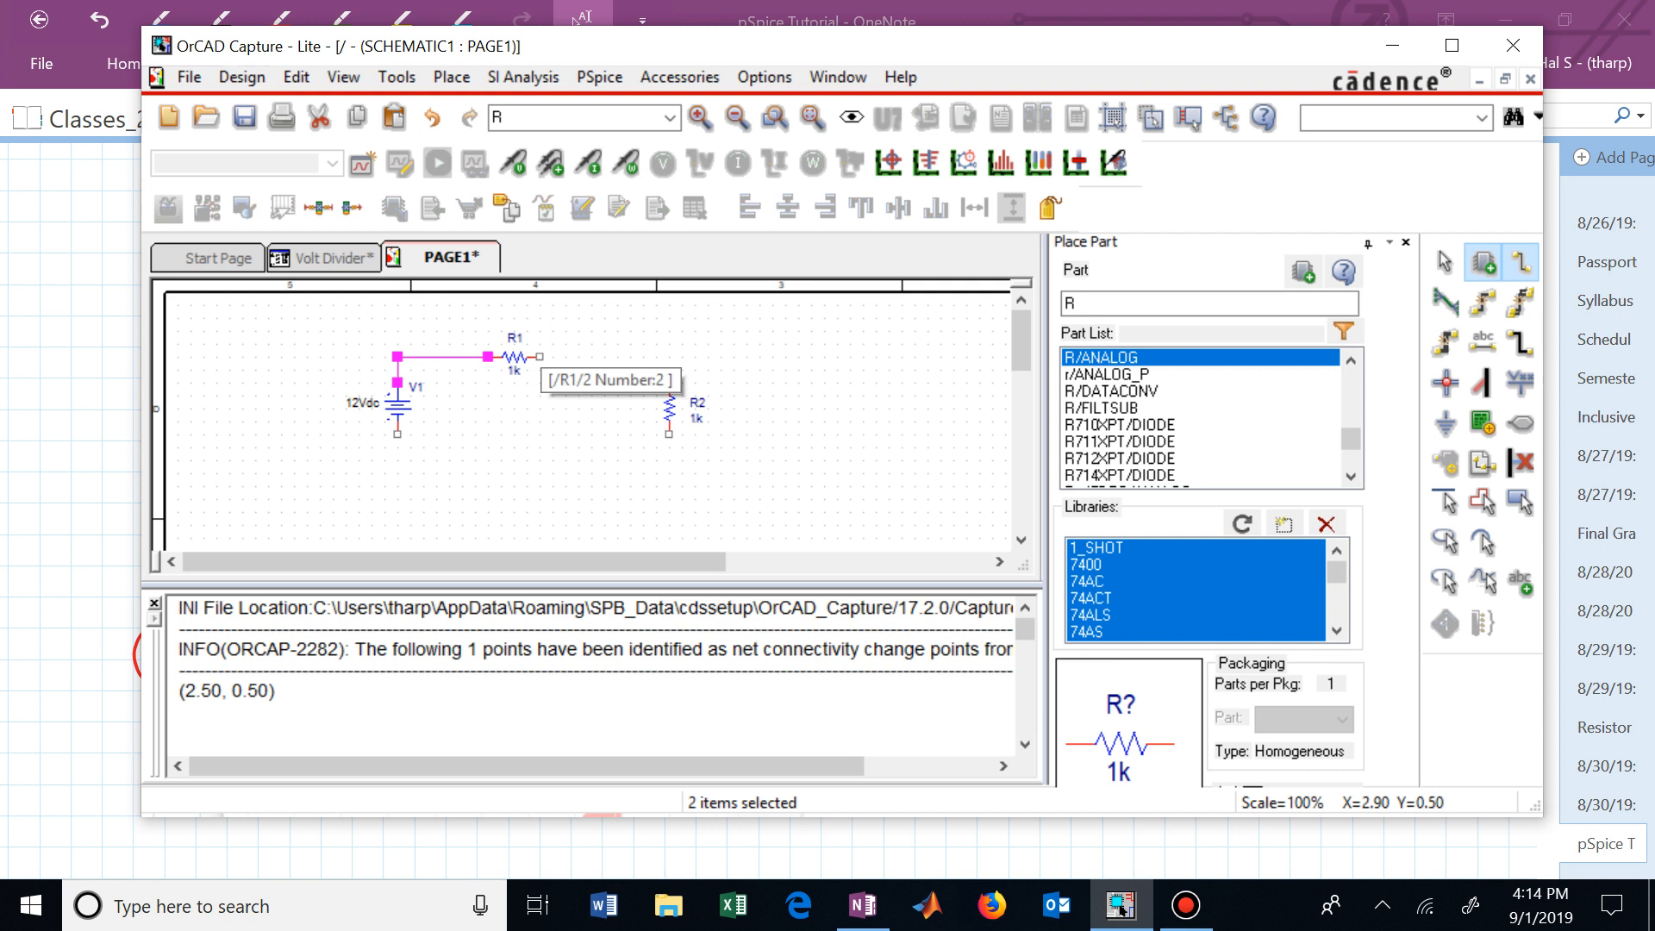
# Step: Wire R1's right end to R2's top pin, abandoning a wire started from R2's lower pin
pyautogui.click(539, 358)
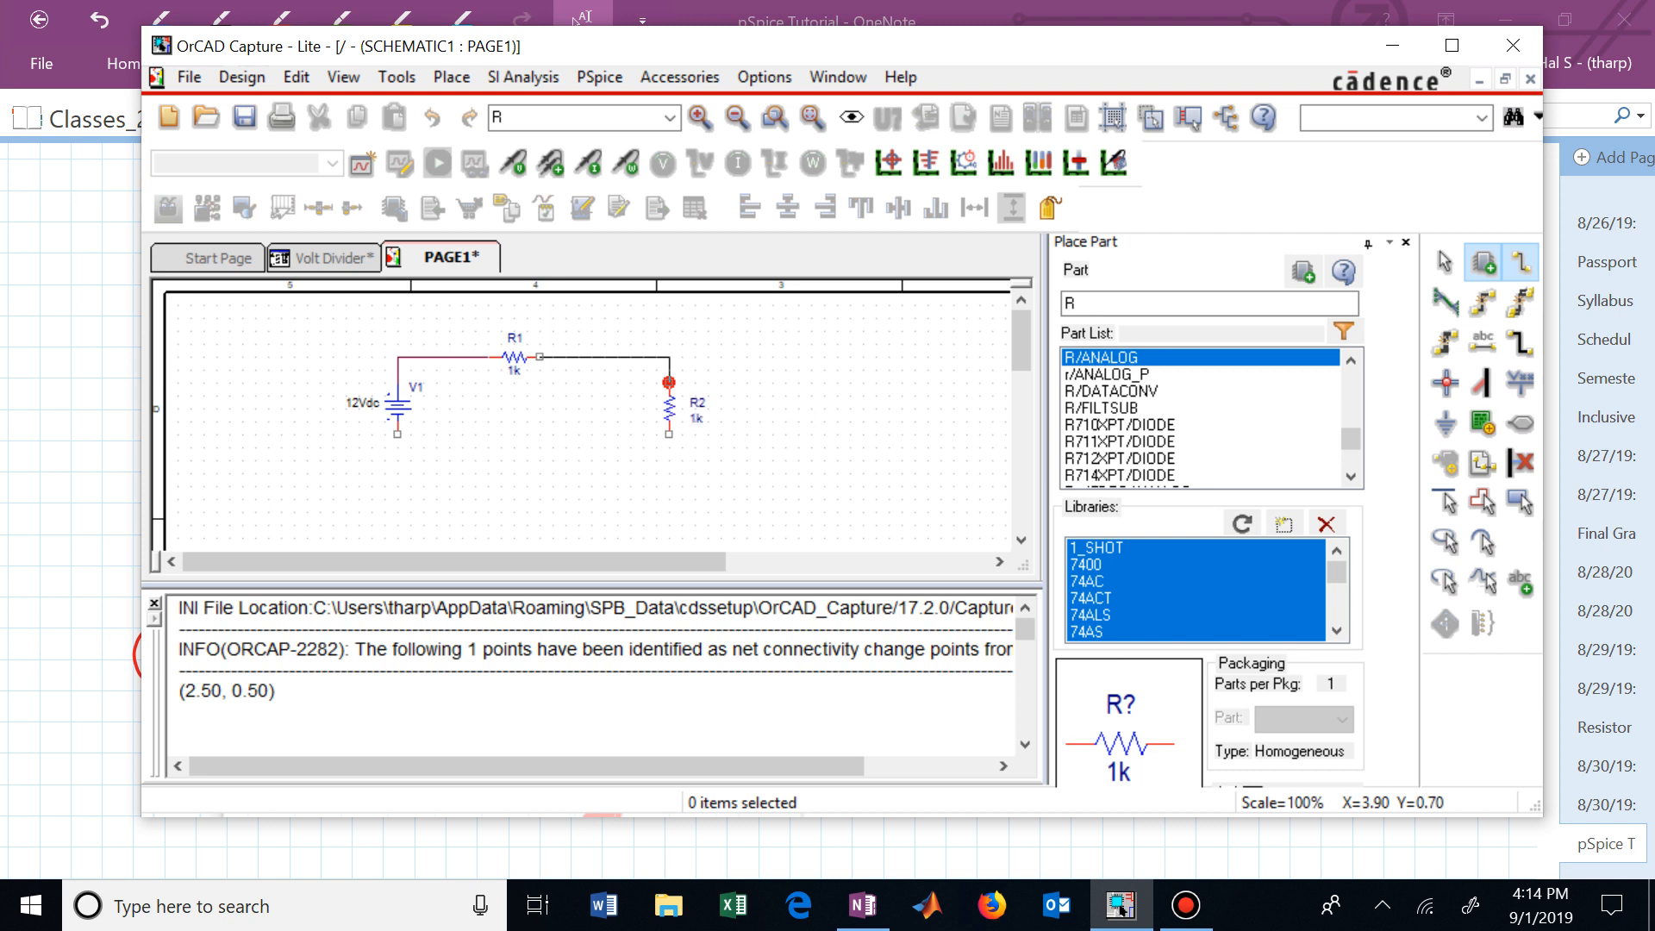
pyautogui.click(669, 383)
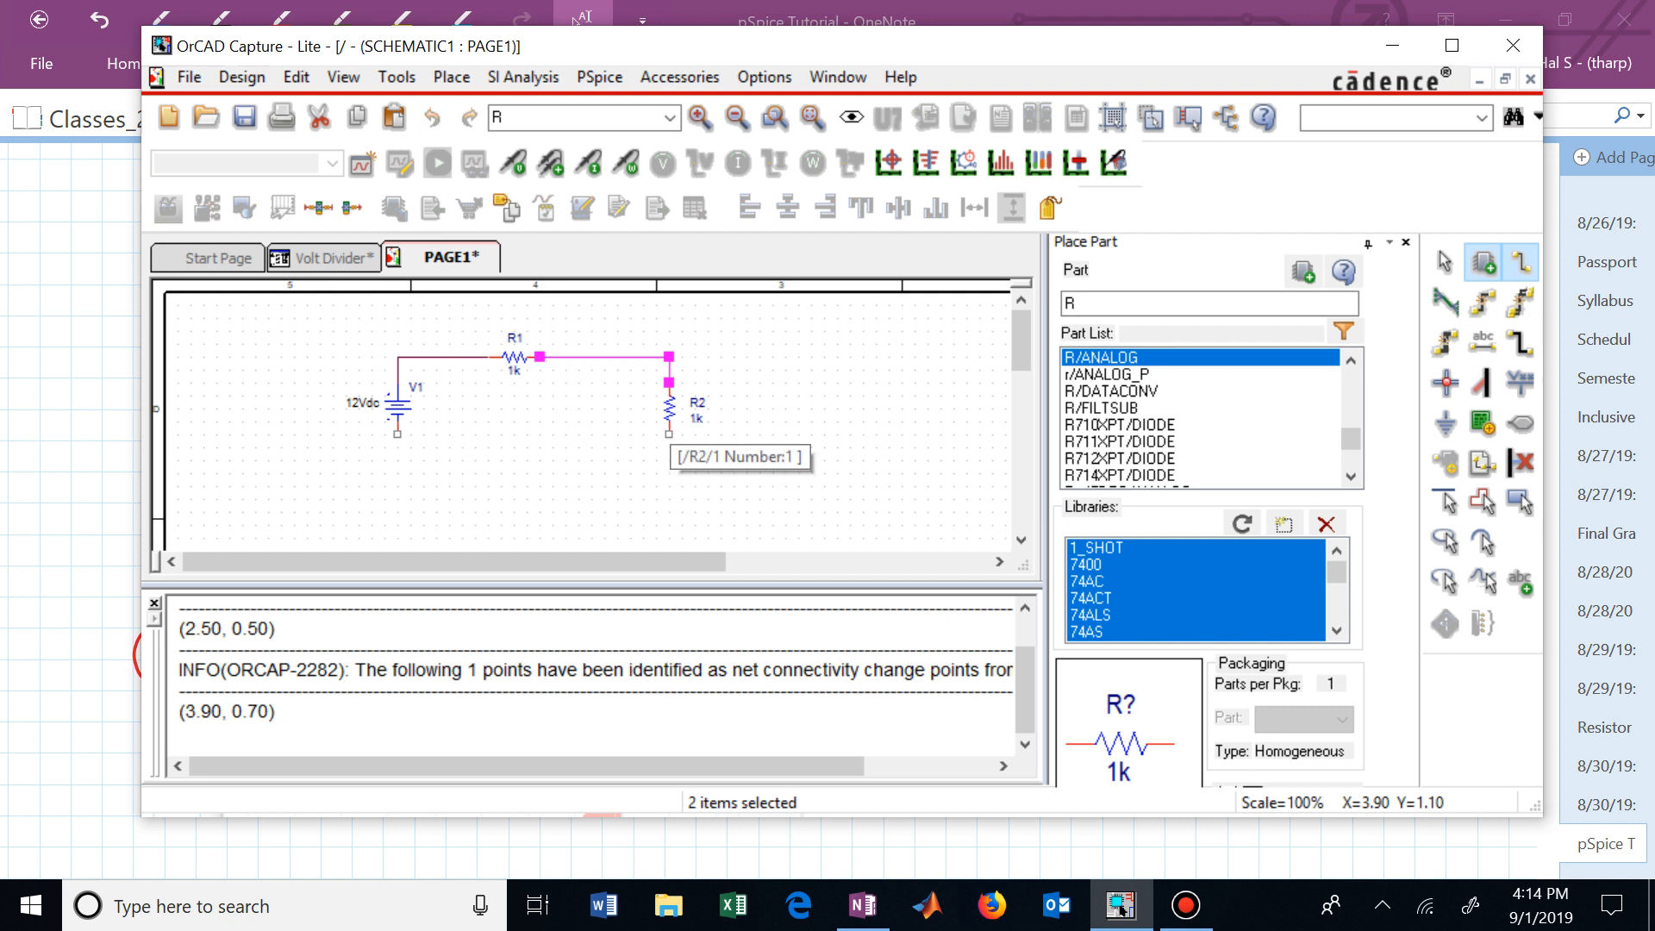
pyautogui.click(668, 435)
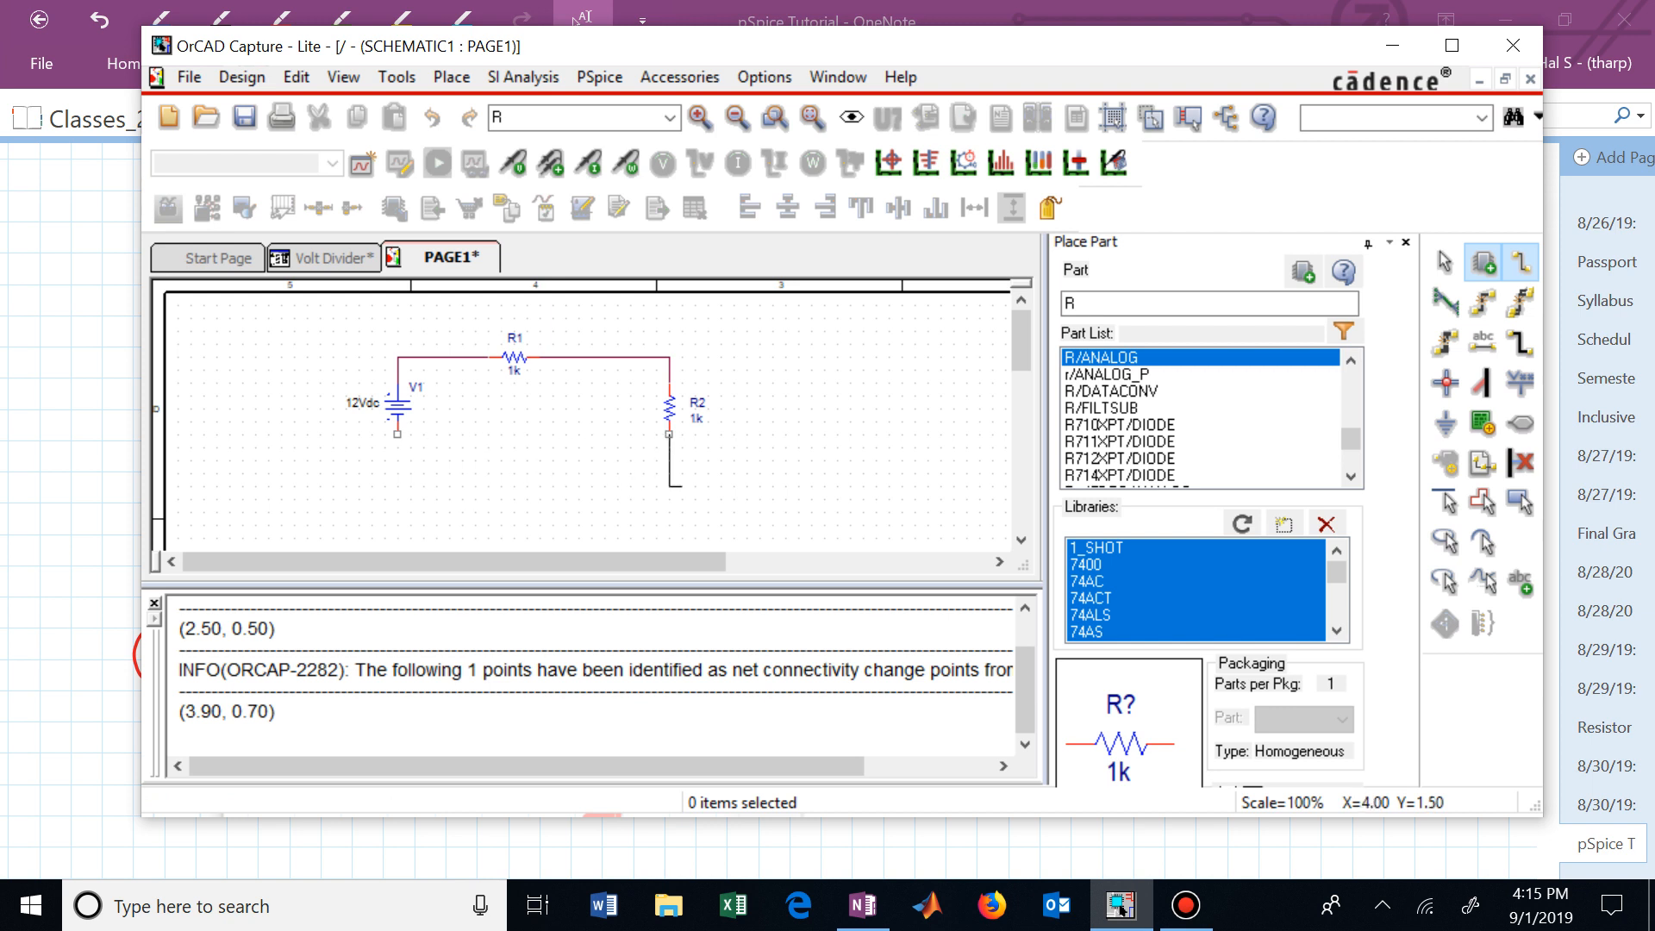
pyautogui.press('Escape')
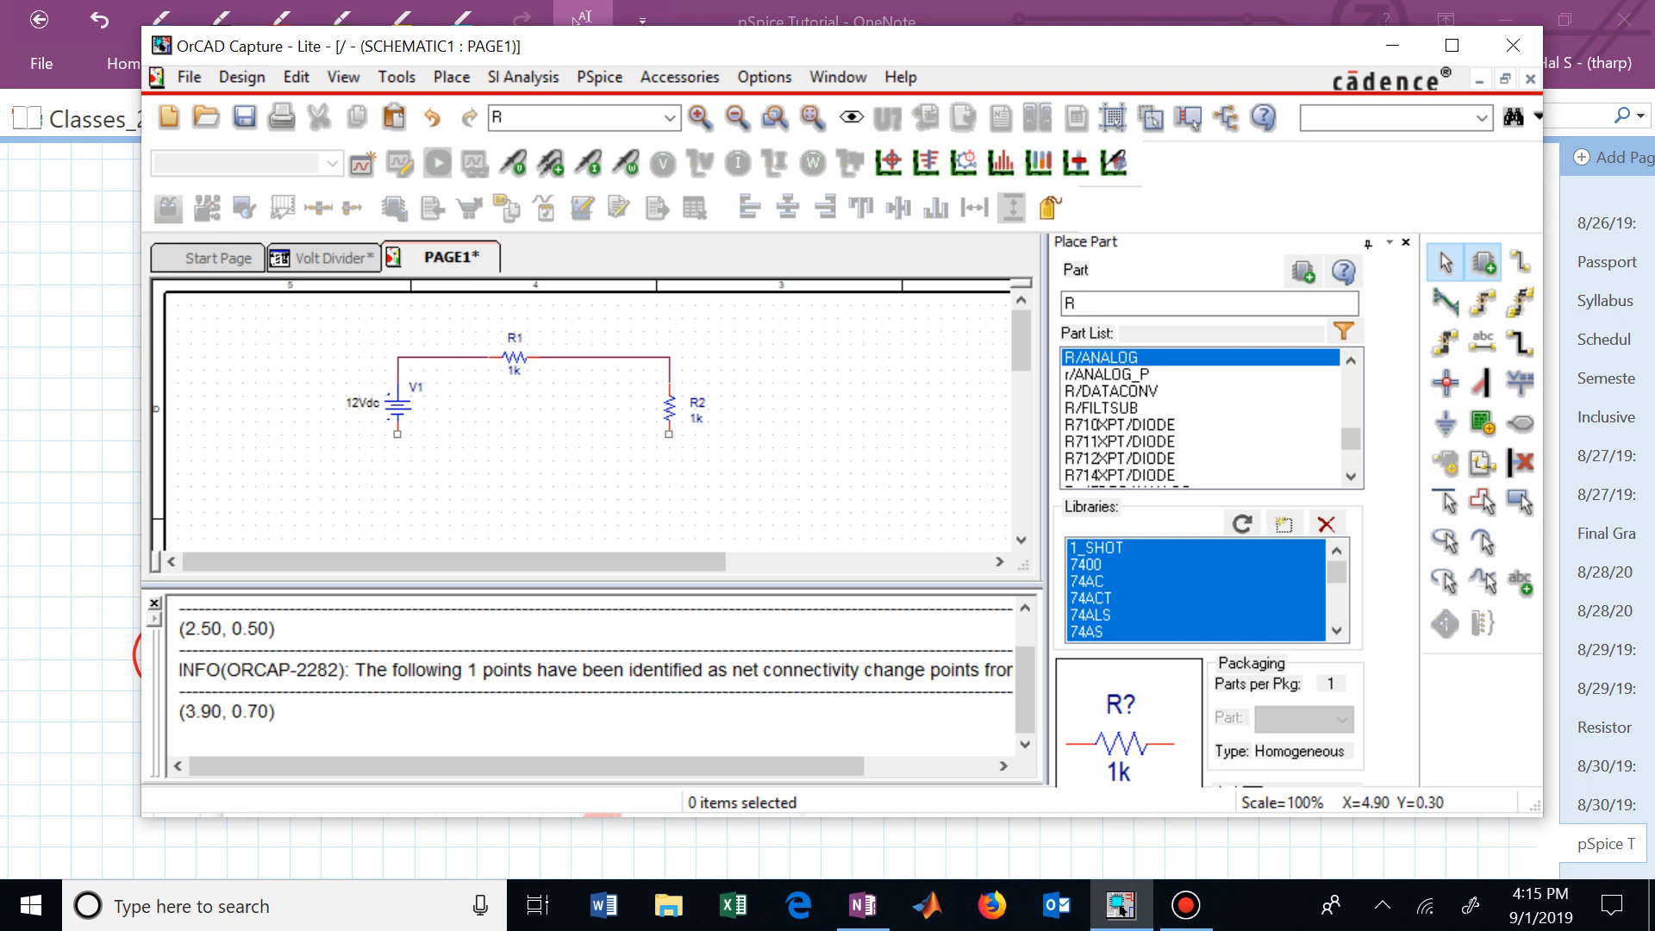
# Step: Wire R2's lower pin through a corner below back to V1's lower terminal, closing the loop
pyautogui.click(451, 76)
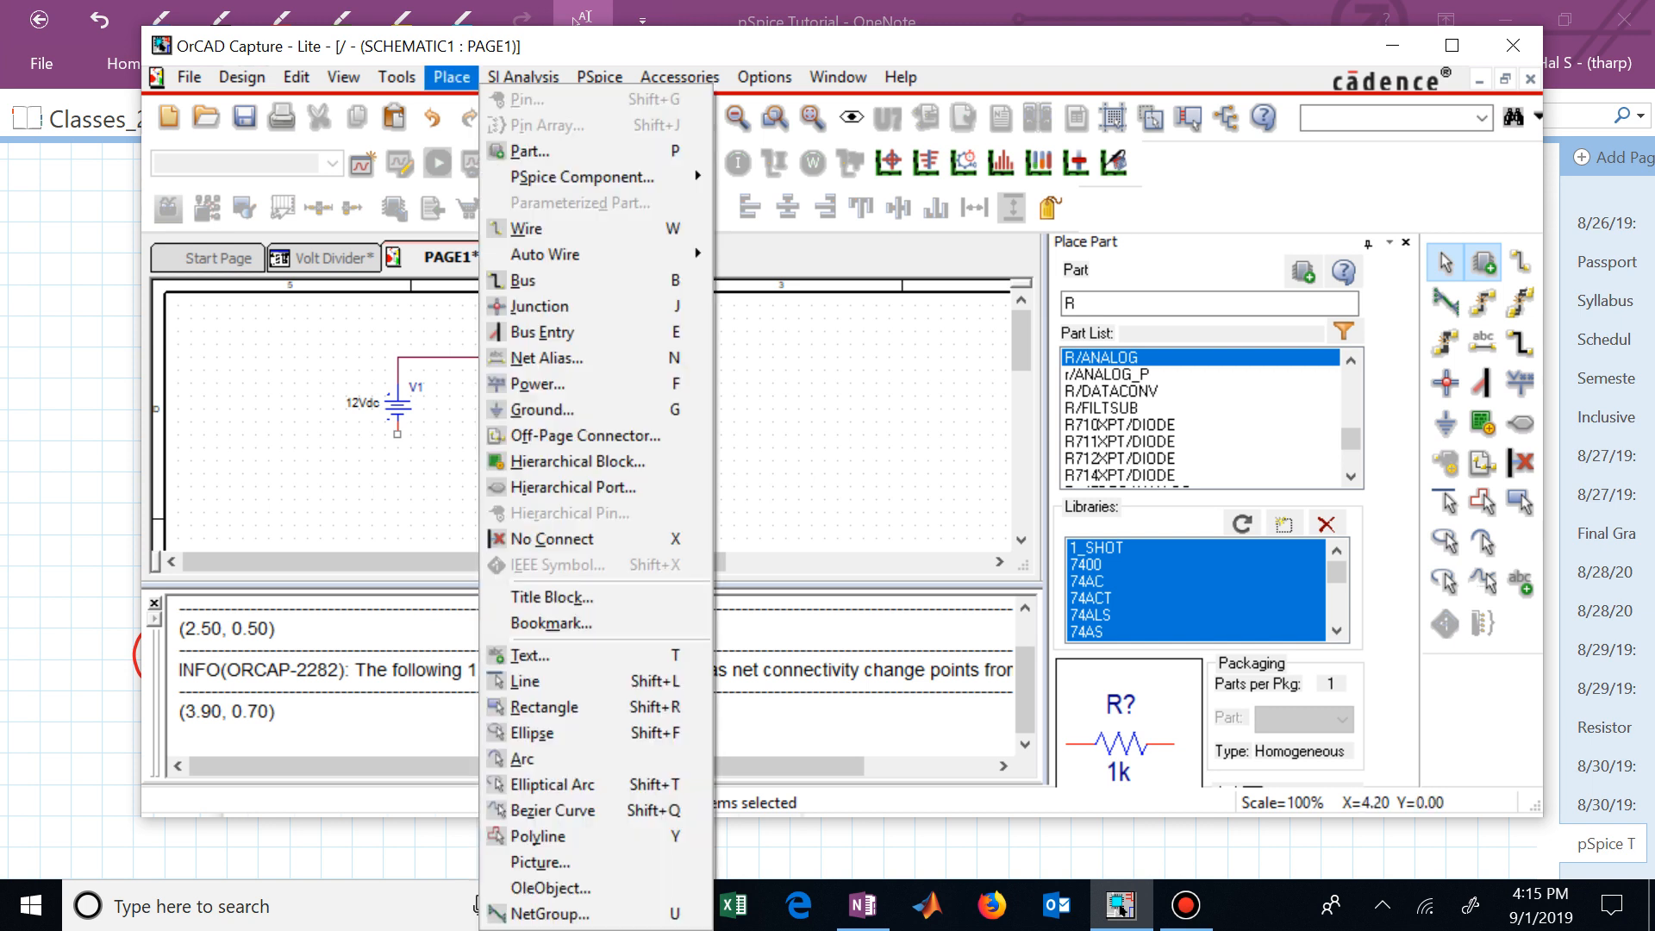
pyautogui.click(527, 227)
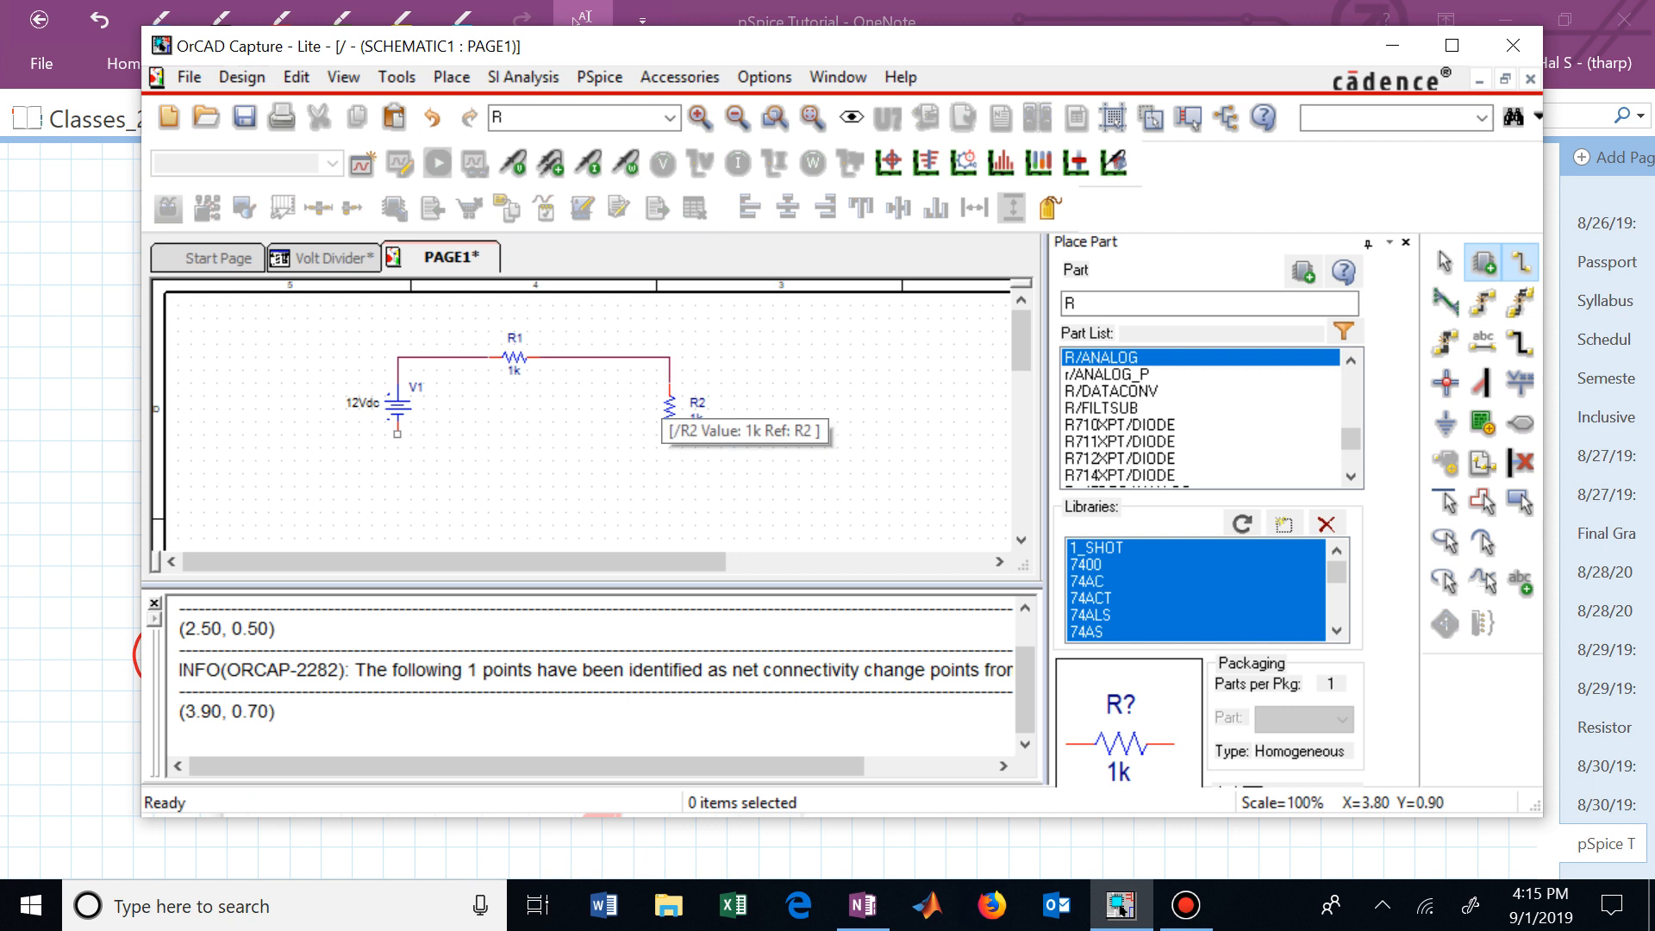
pyautogui.click(669, 436)
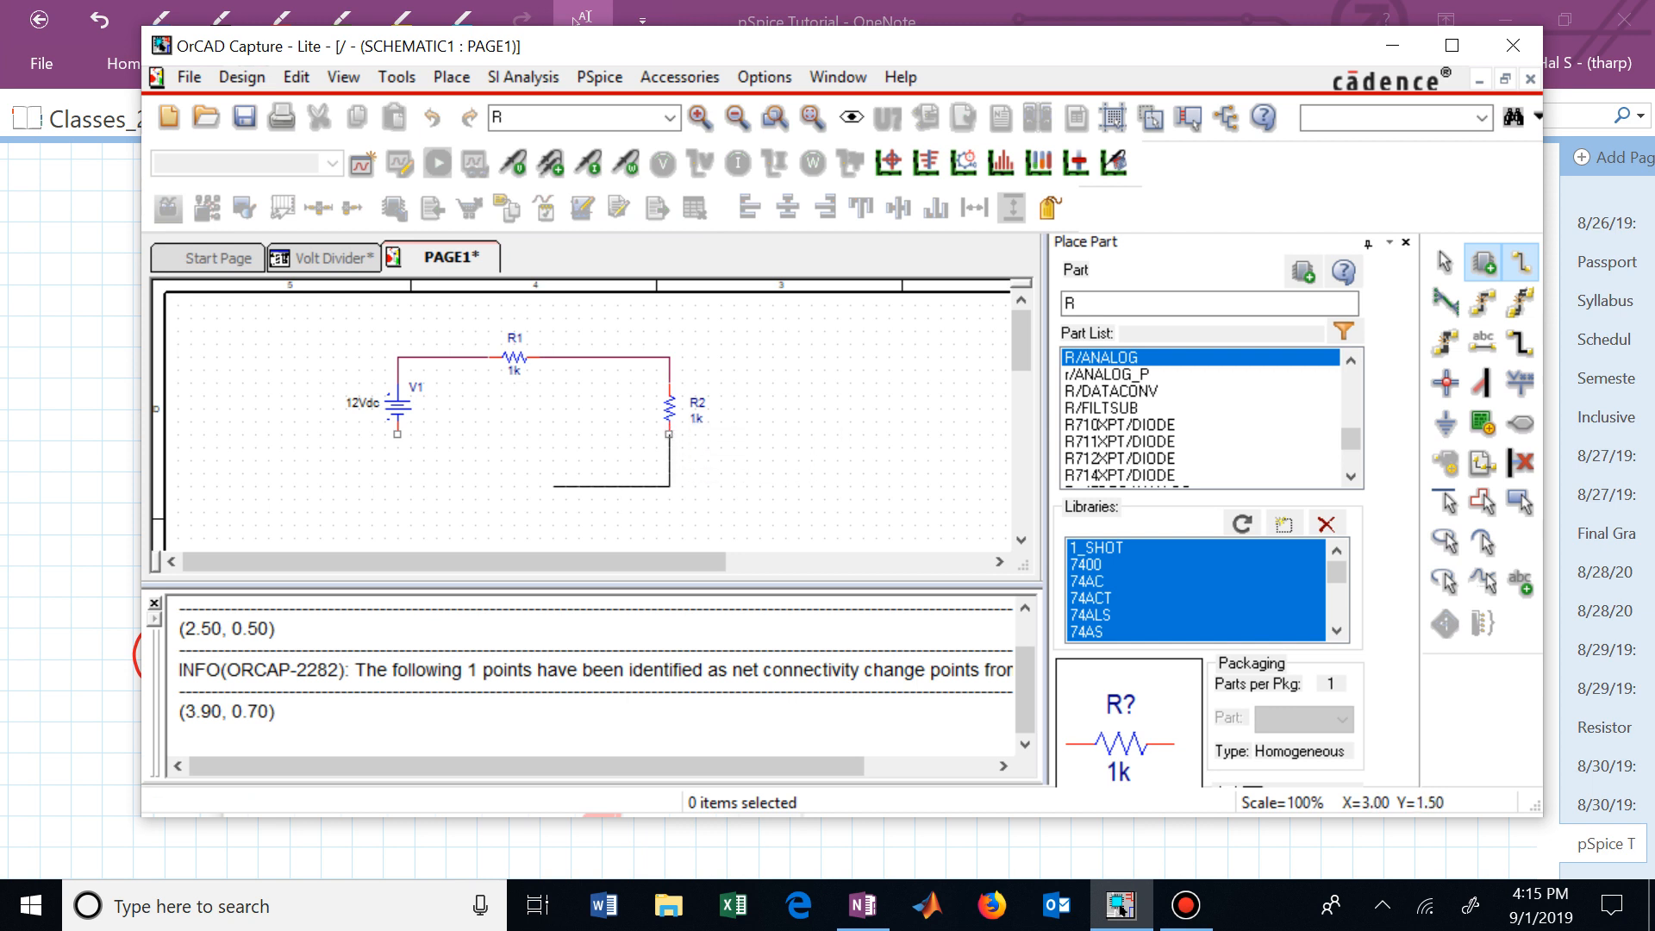
pyautogui.click(514, 487)
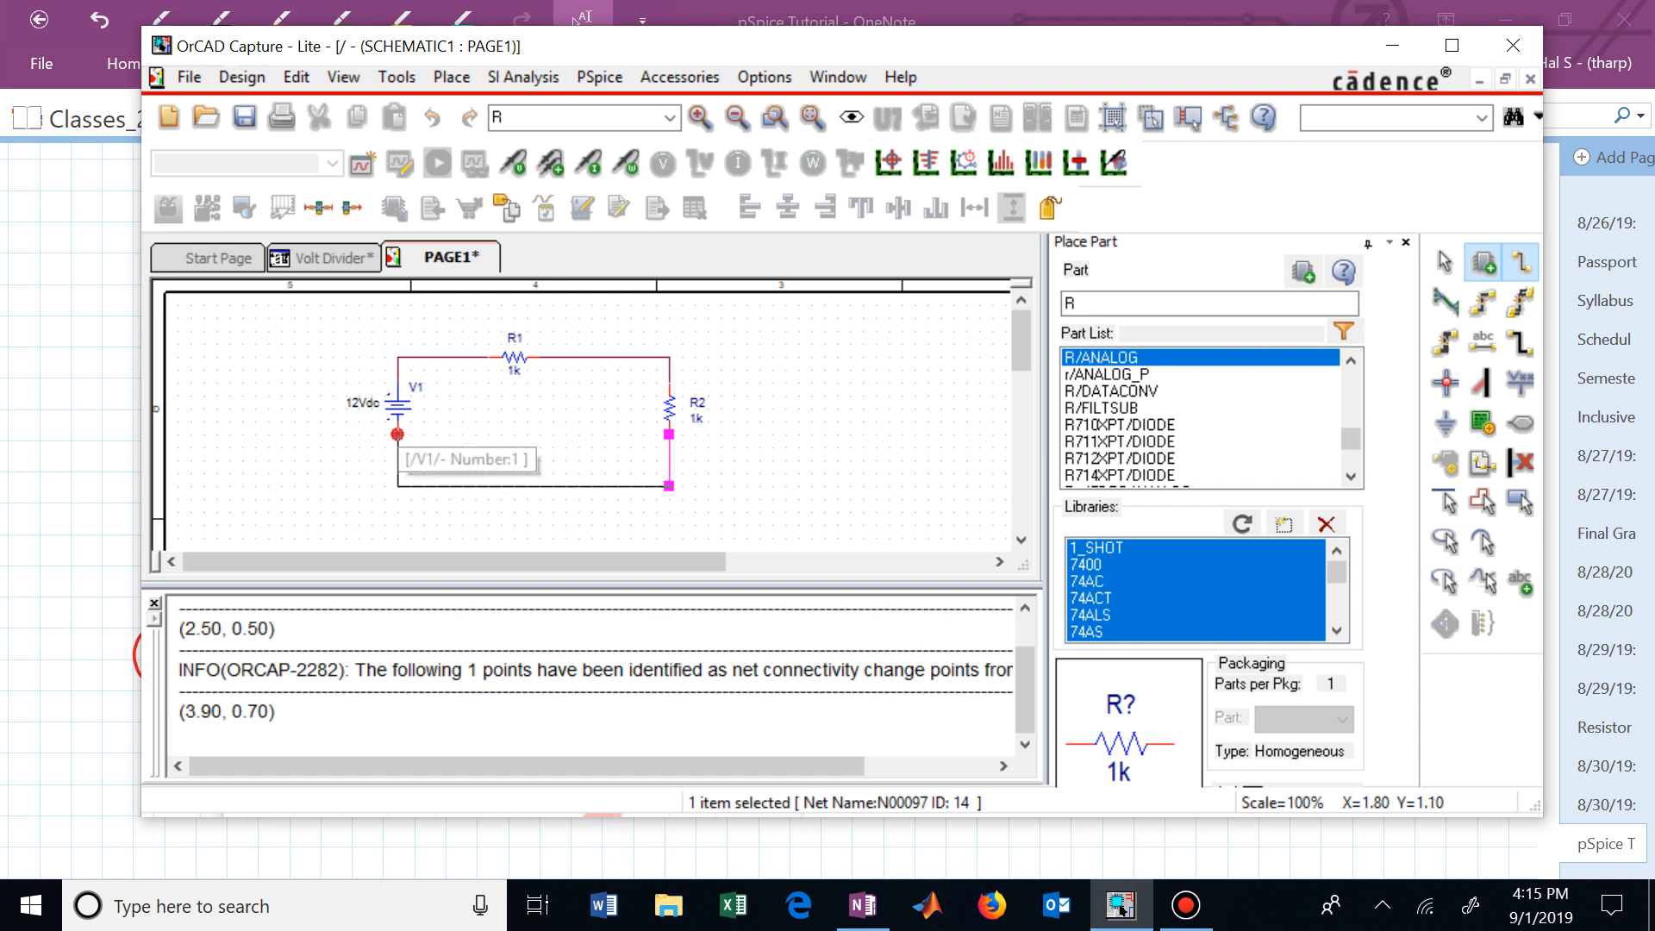
pyautogui.click(396, 434)
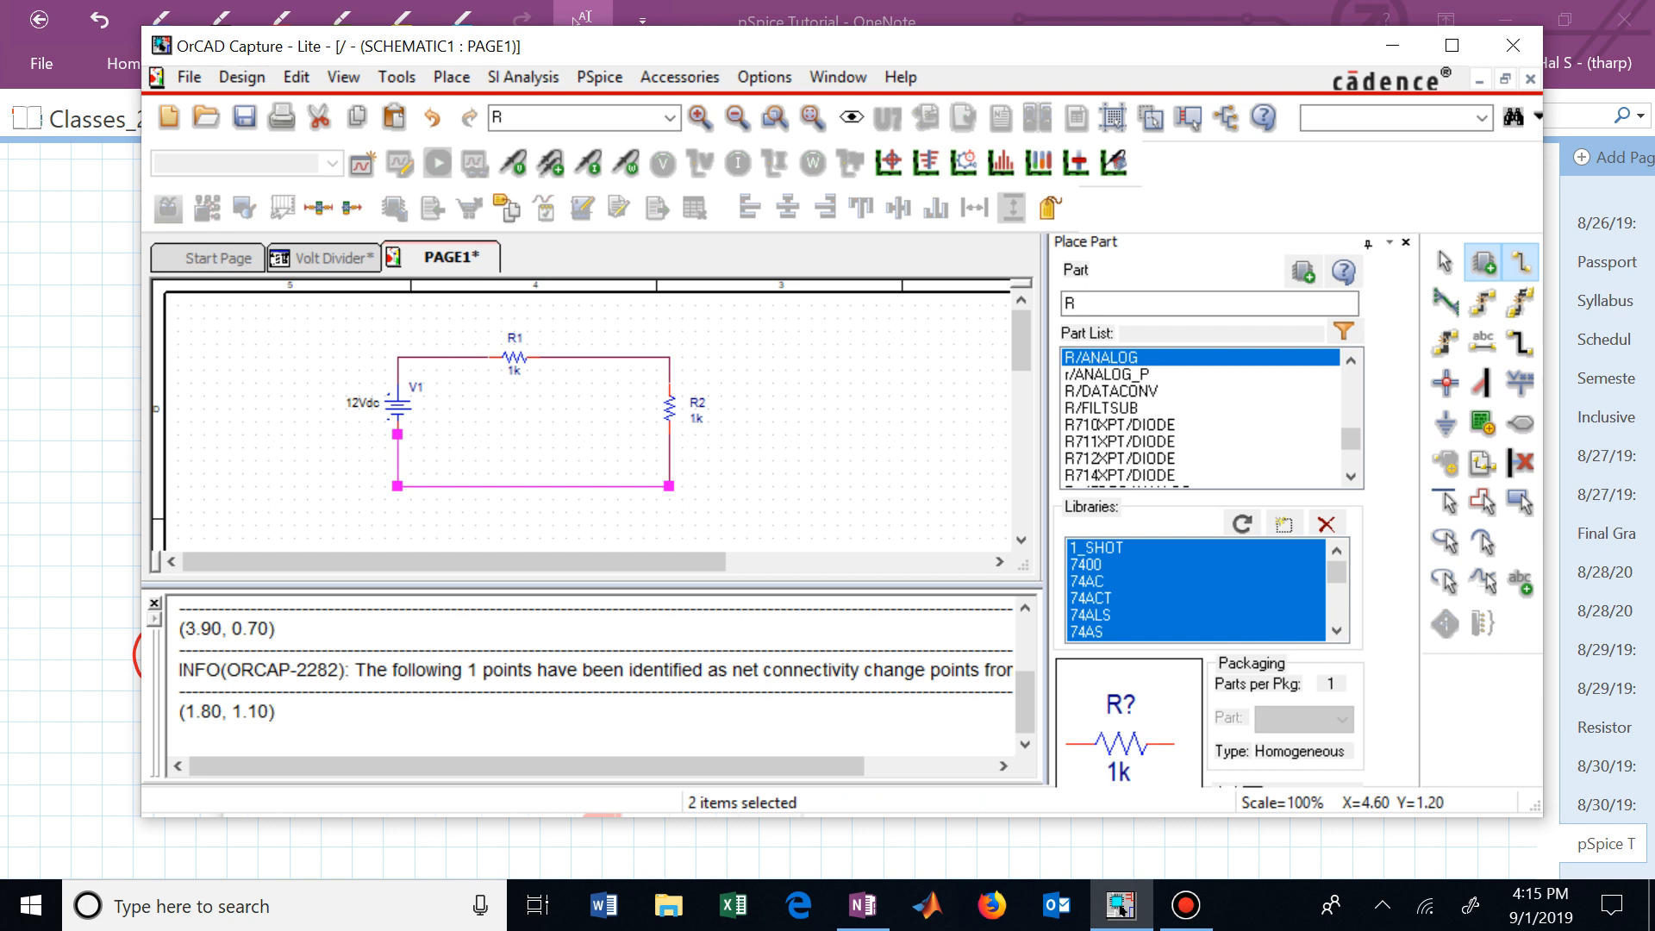
pyautogui.press('Escape')
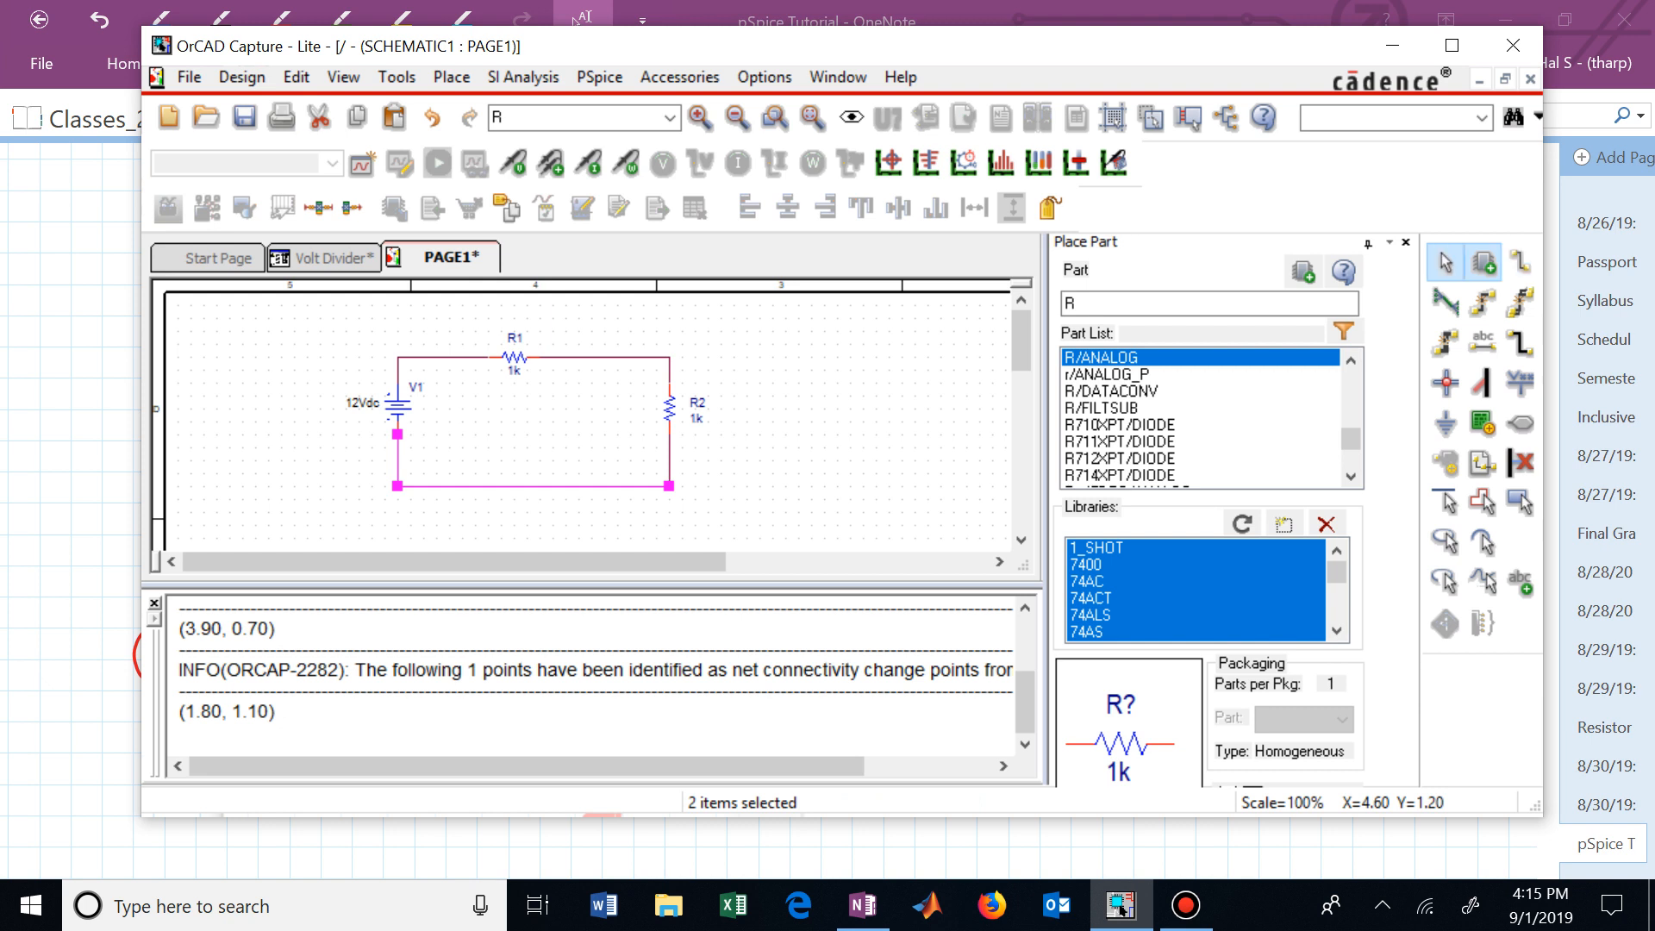
pyautogui.press('Escape')
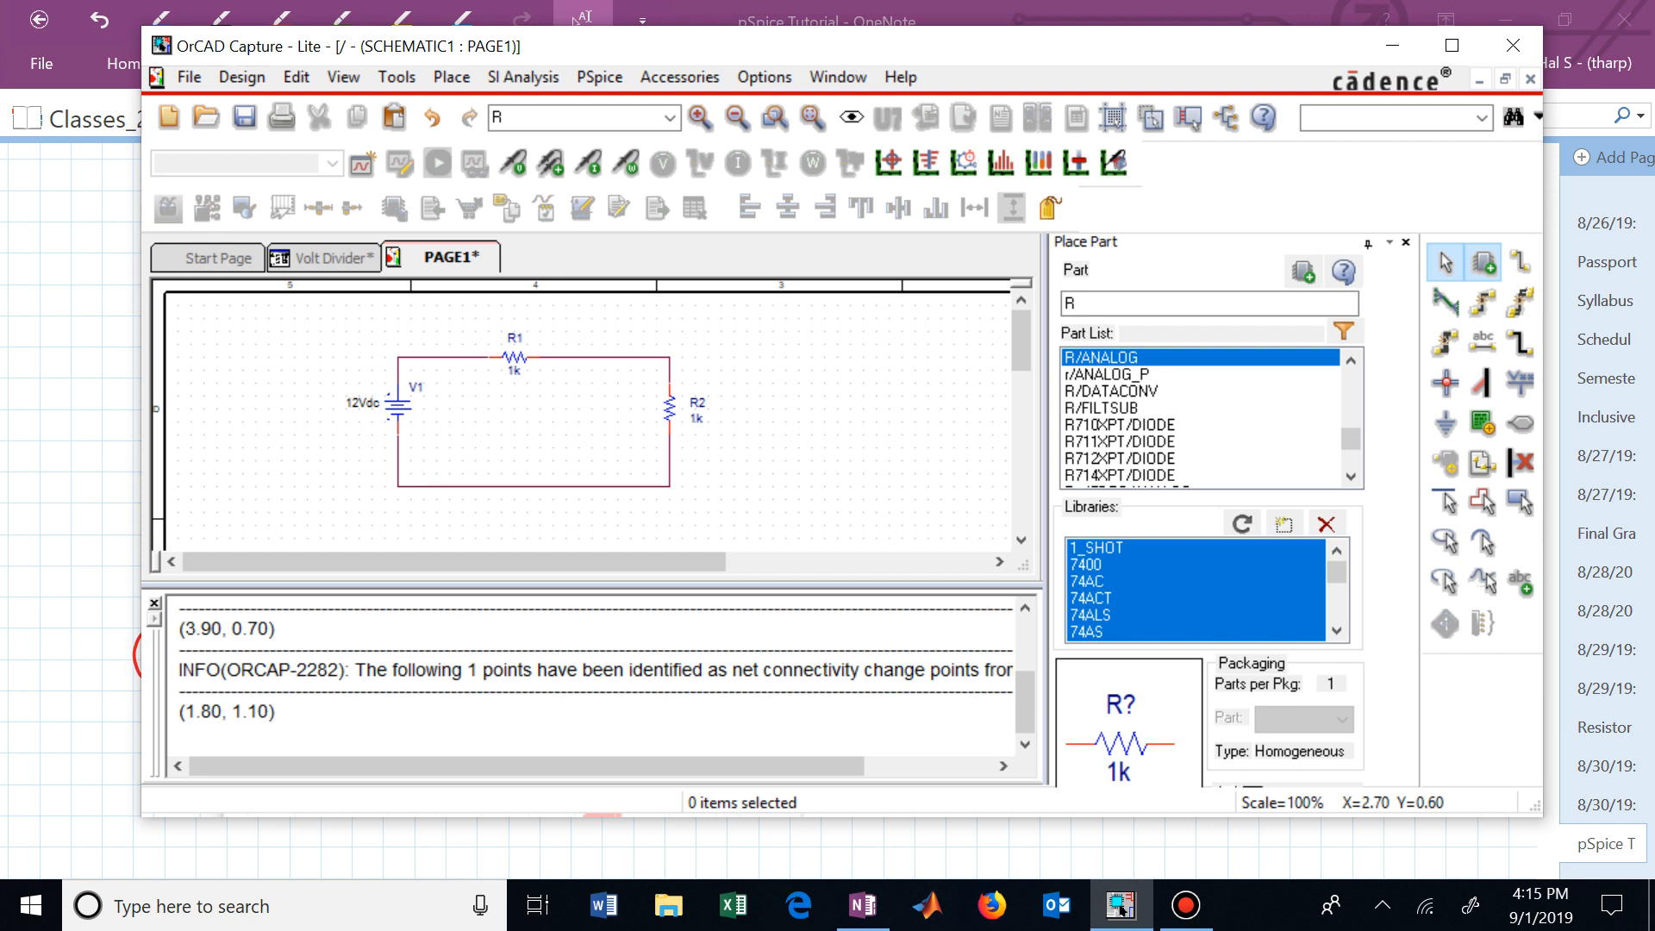
# Step: Change R1's value from 1k to 3k and deselect it
pyautogui.click(515, 367)
pyautogui.doubleClick(514, 369)
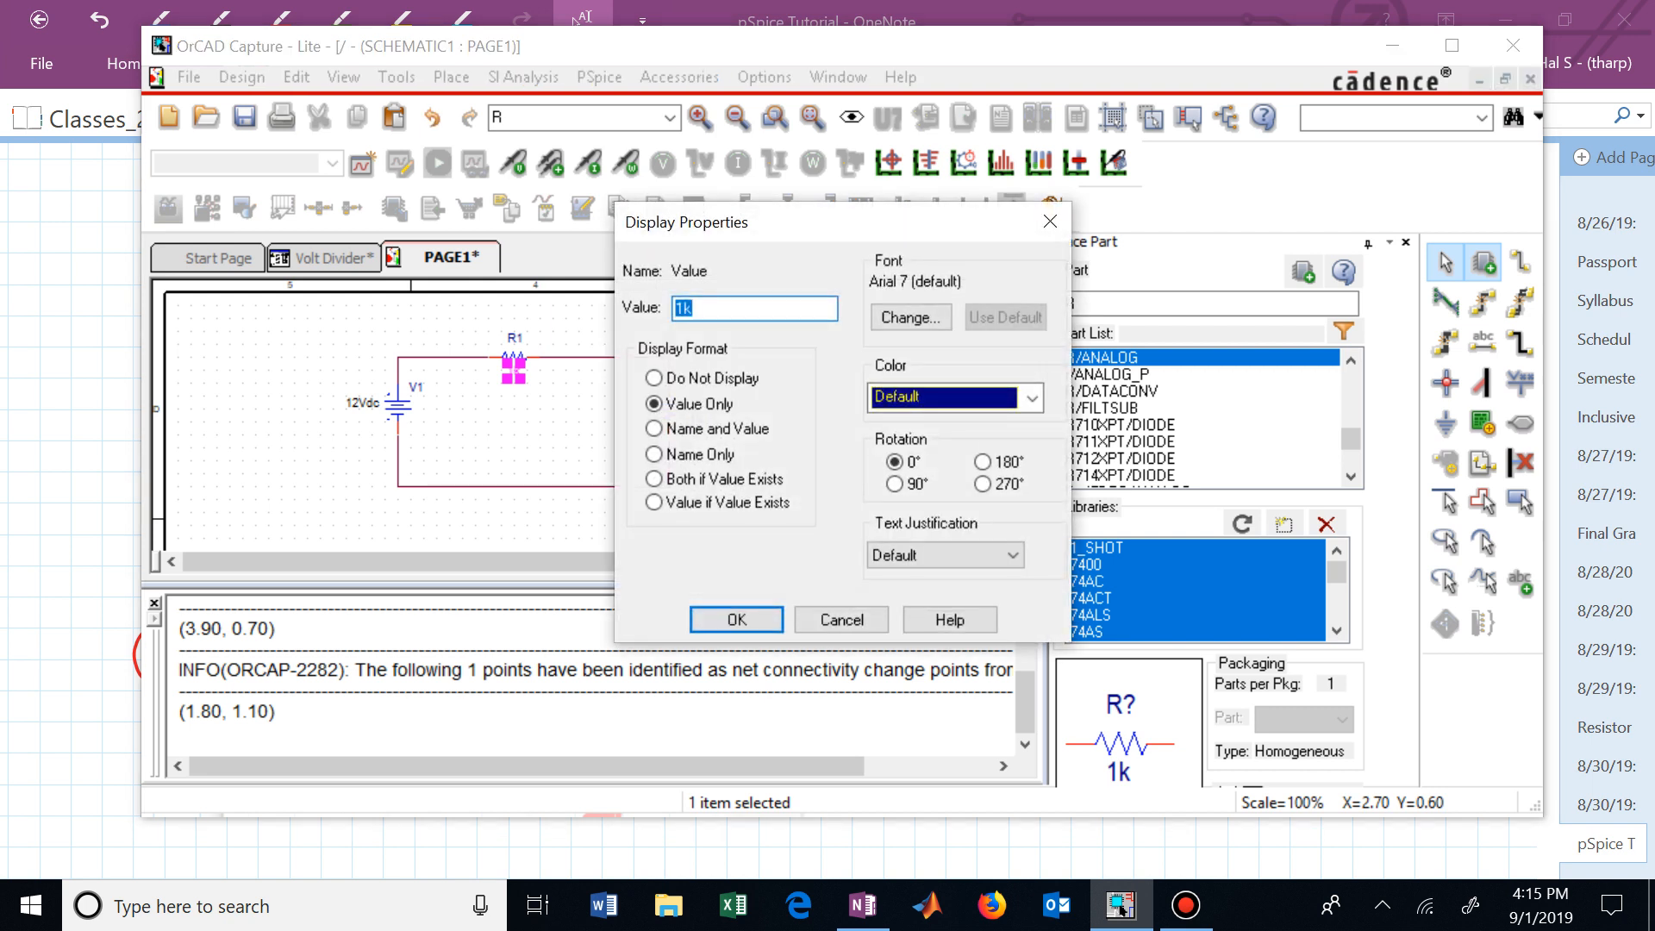
pyautogui.click(682, 308)
pyautogui.press('BackSpace')
pyautogui.write('3')
pyautogui.press('Return')
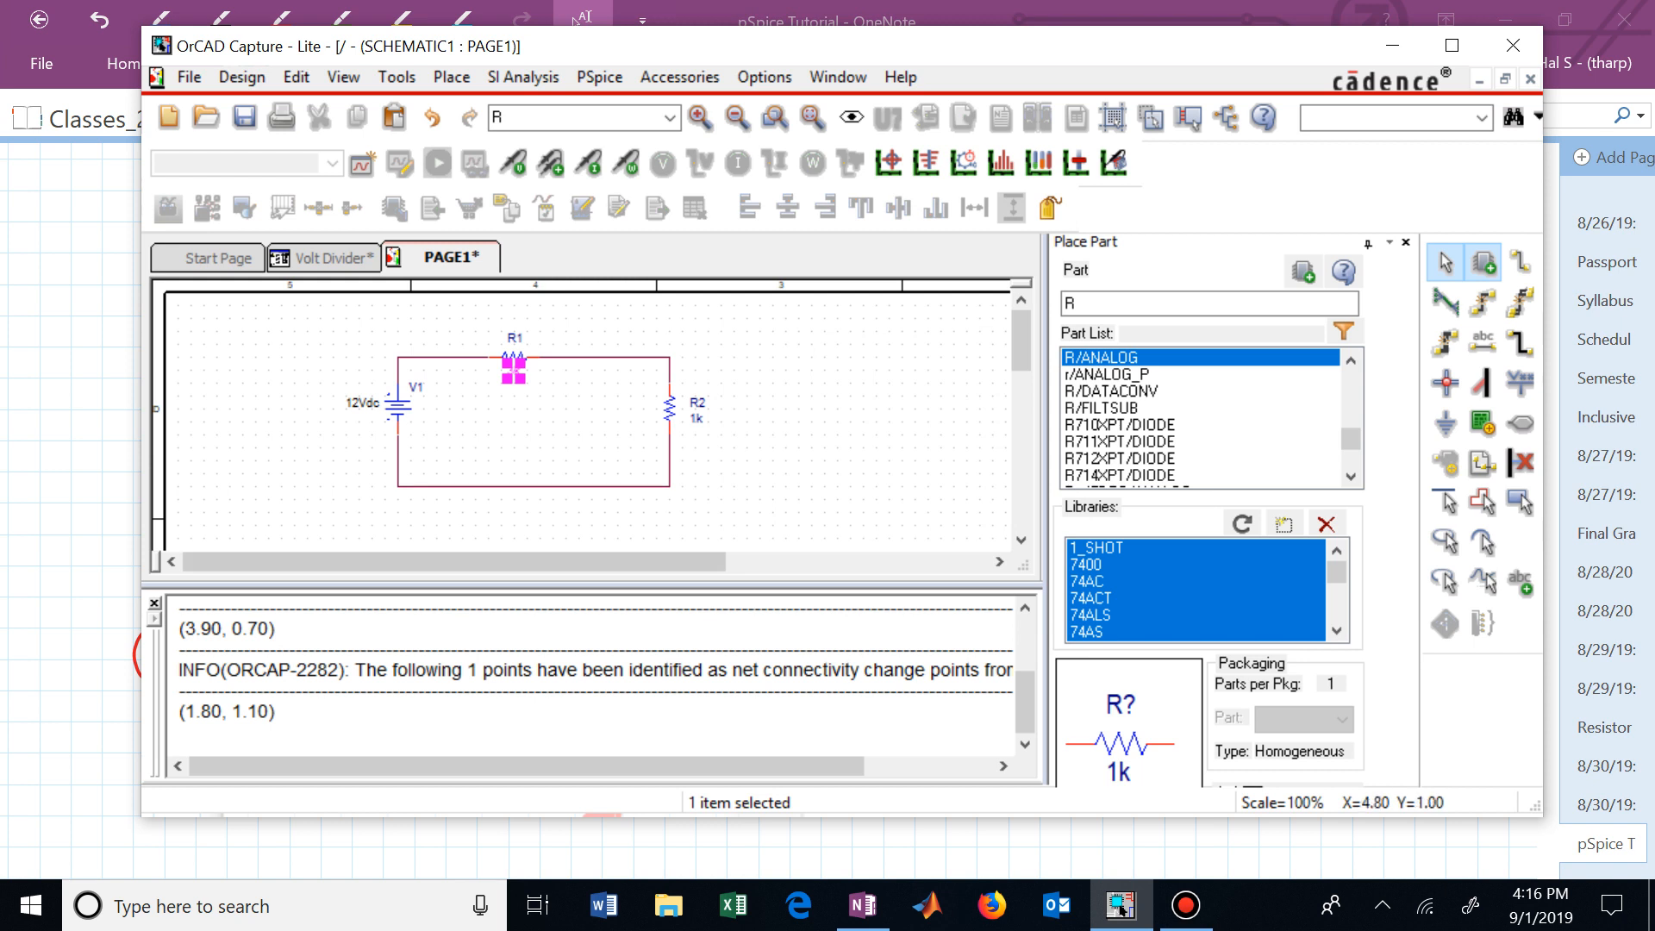
pyautogui.press('Escape')
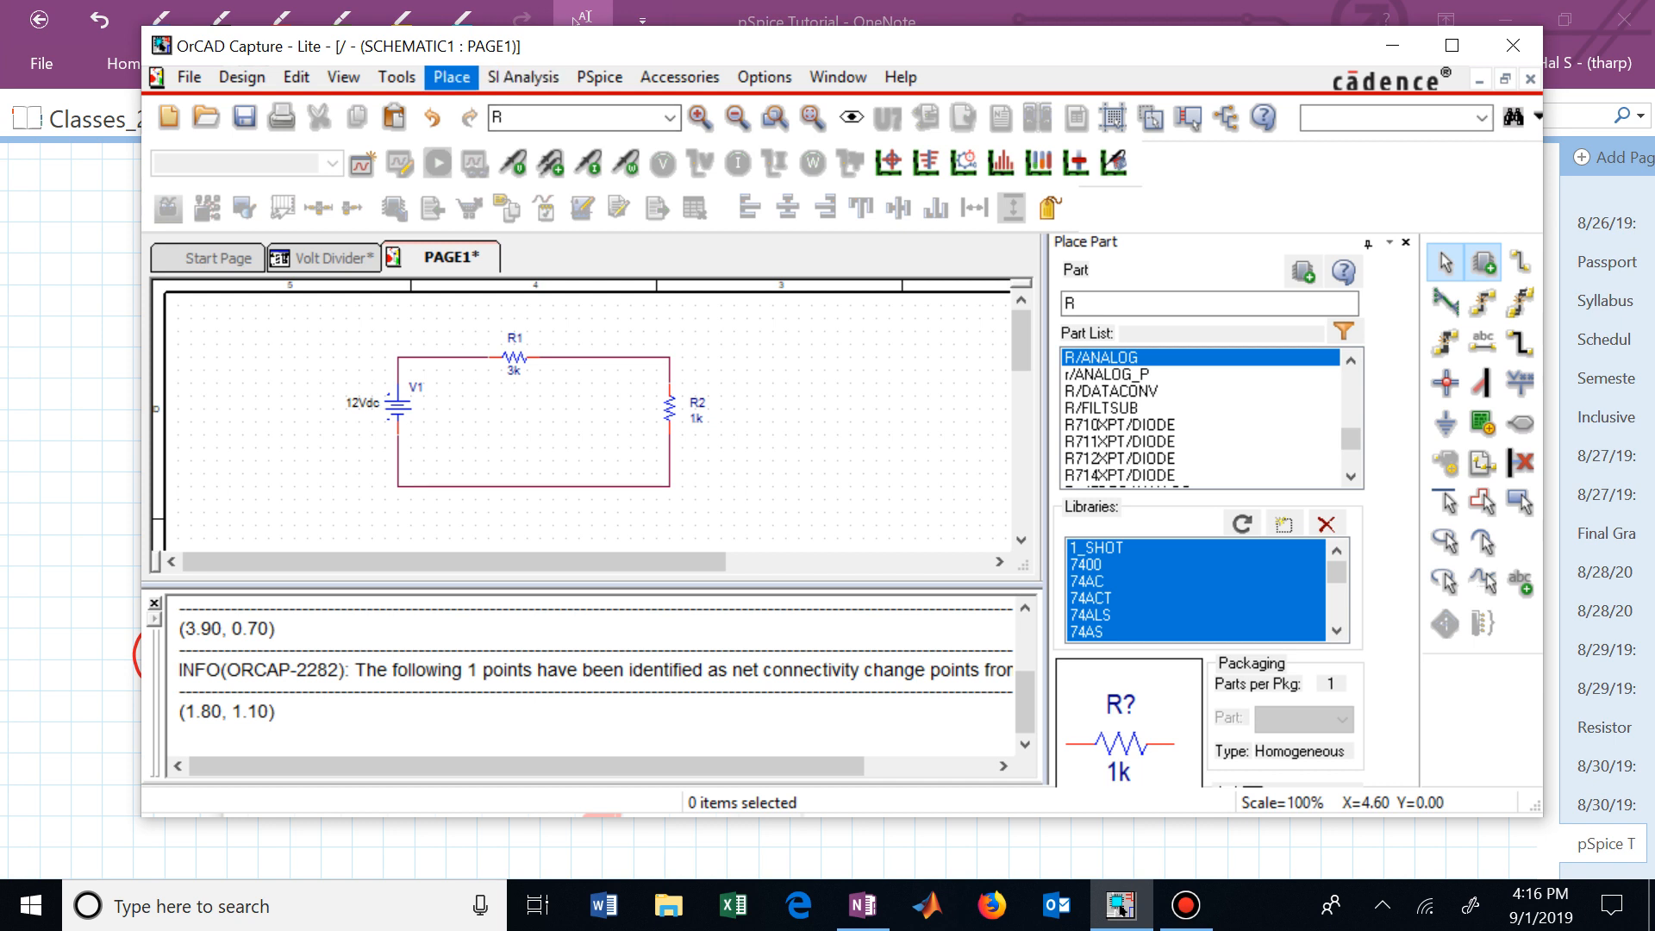
# Step: Place a 0/CAPSYM ground symbol just below the divider loop
pyautogui.click(452, 76)
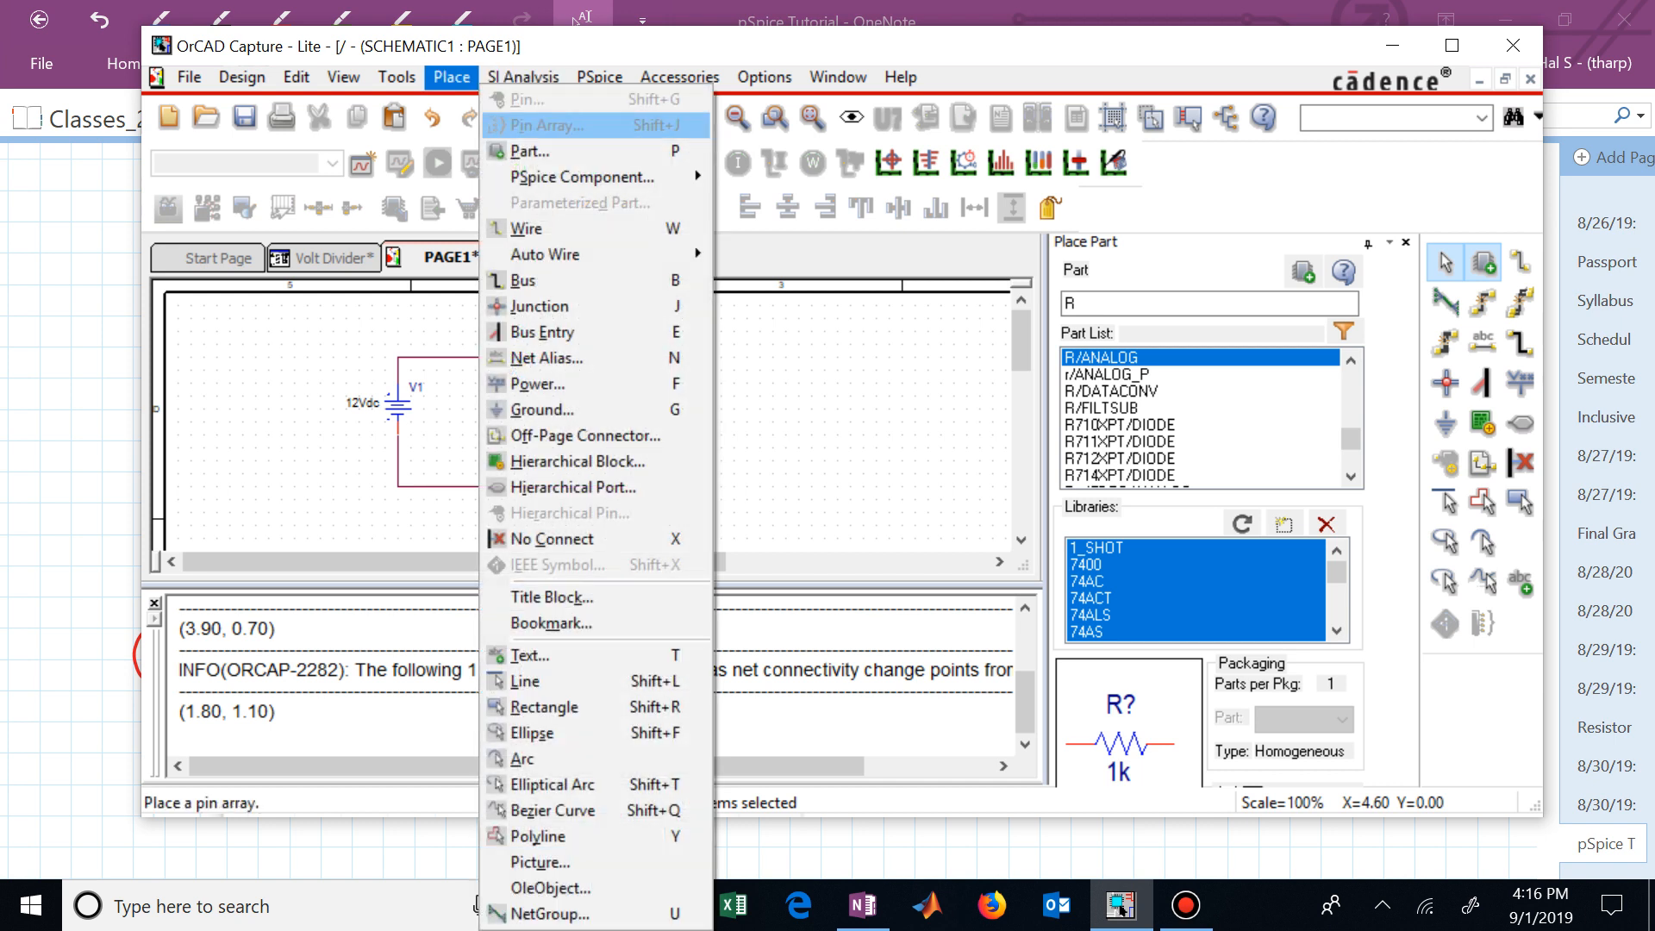
pyautogui.click(541, 410)
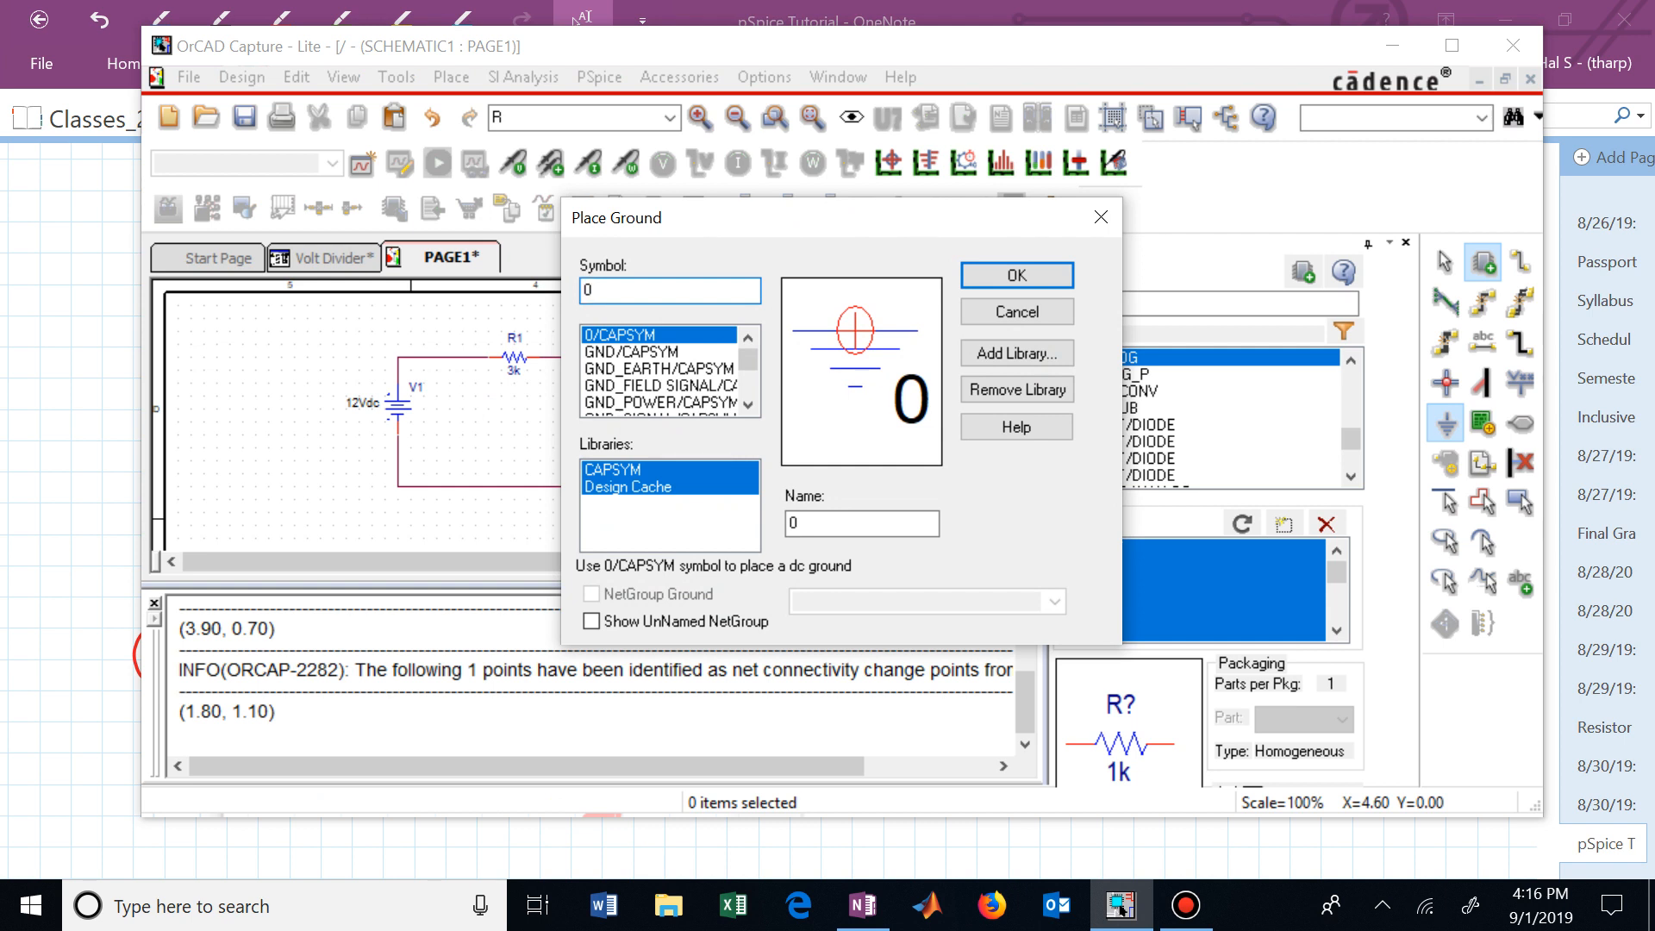
pyautogui.click(1016, 275)
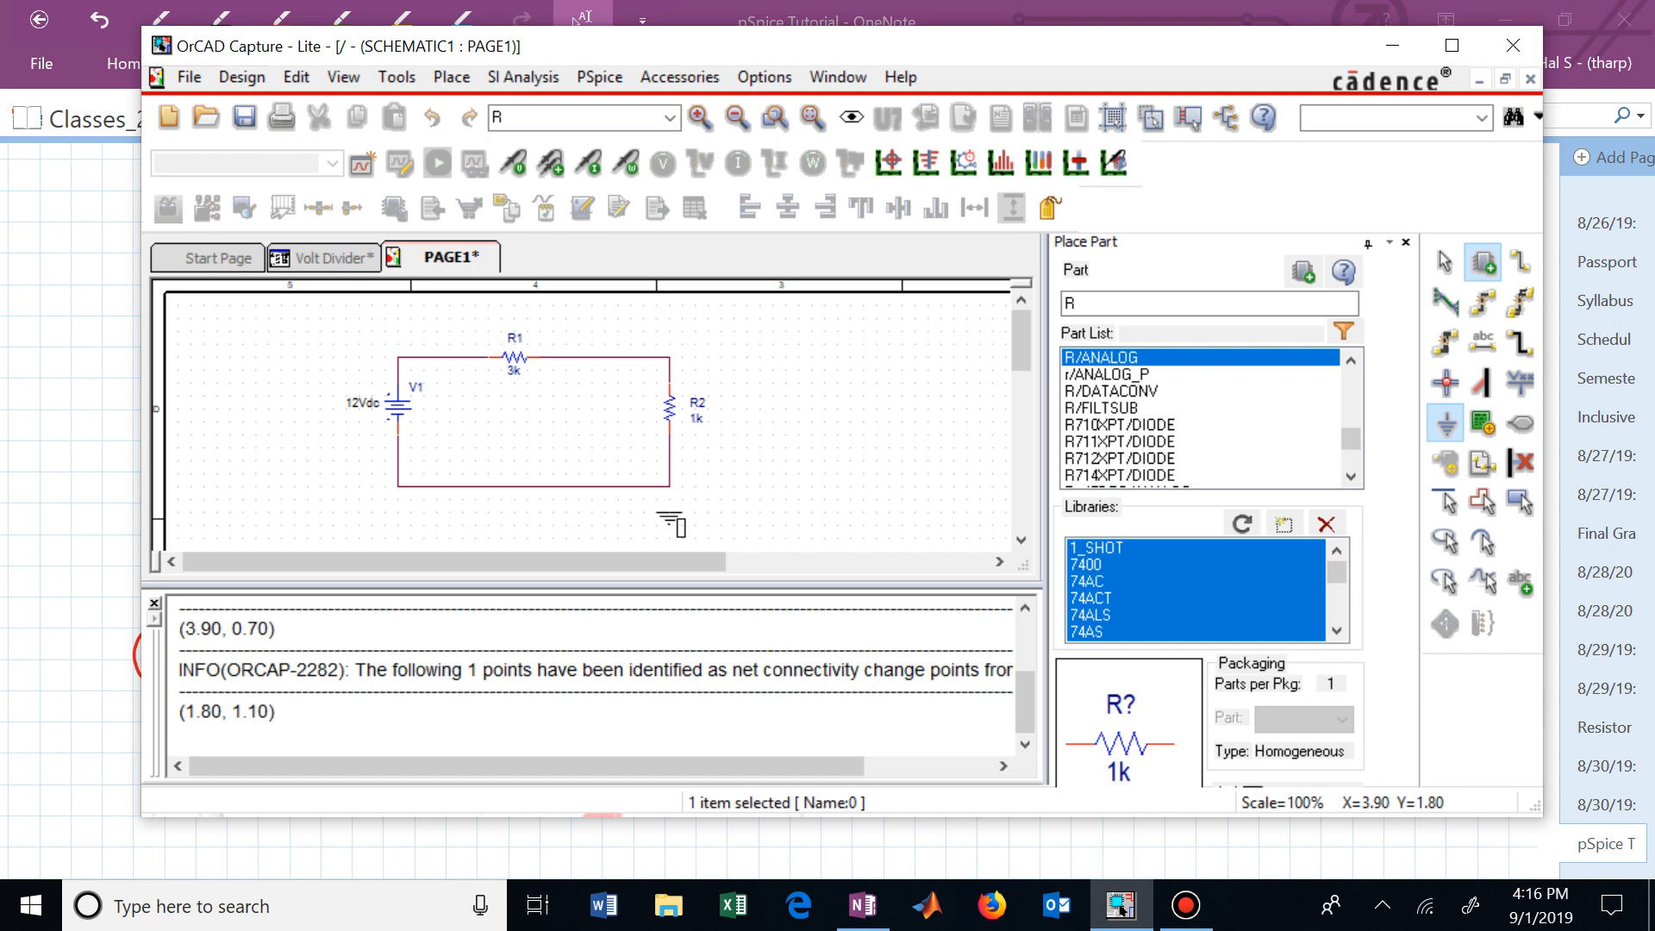
pyautogui.click(670, 522)
pyautogui.click(671, 523)
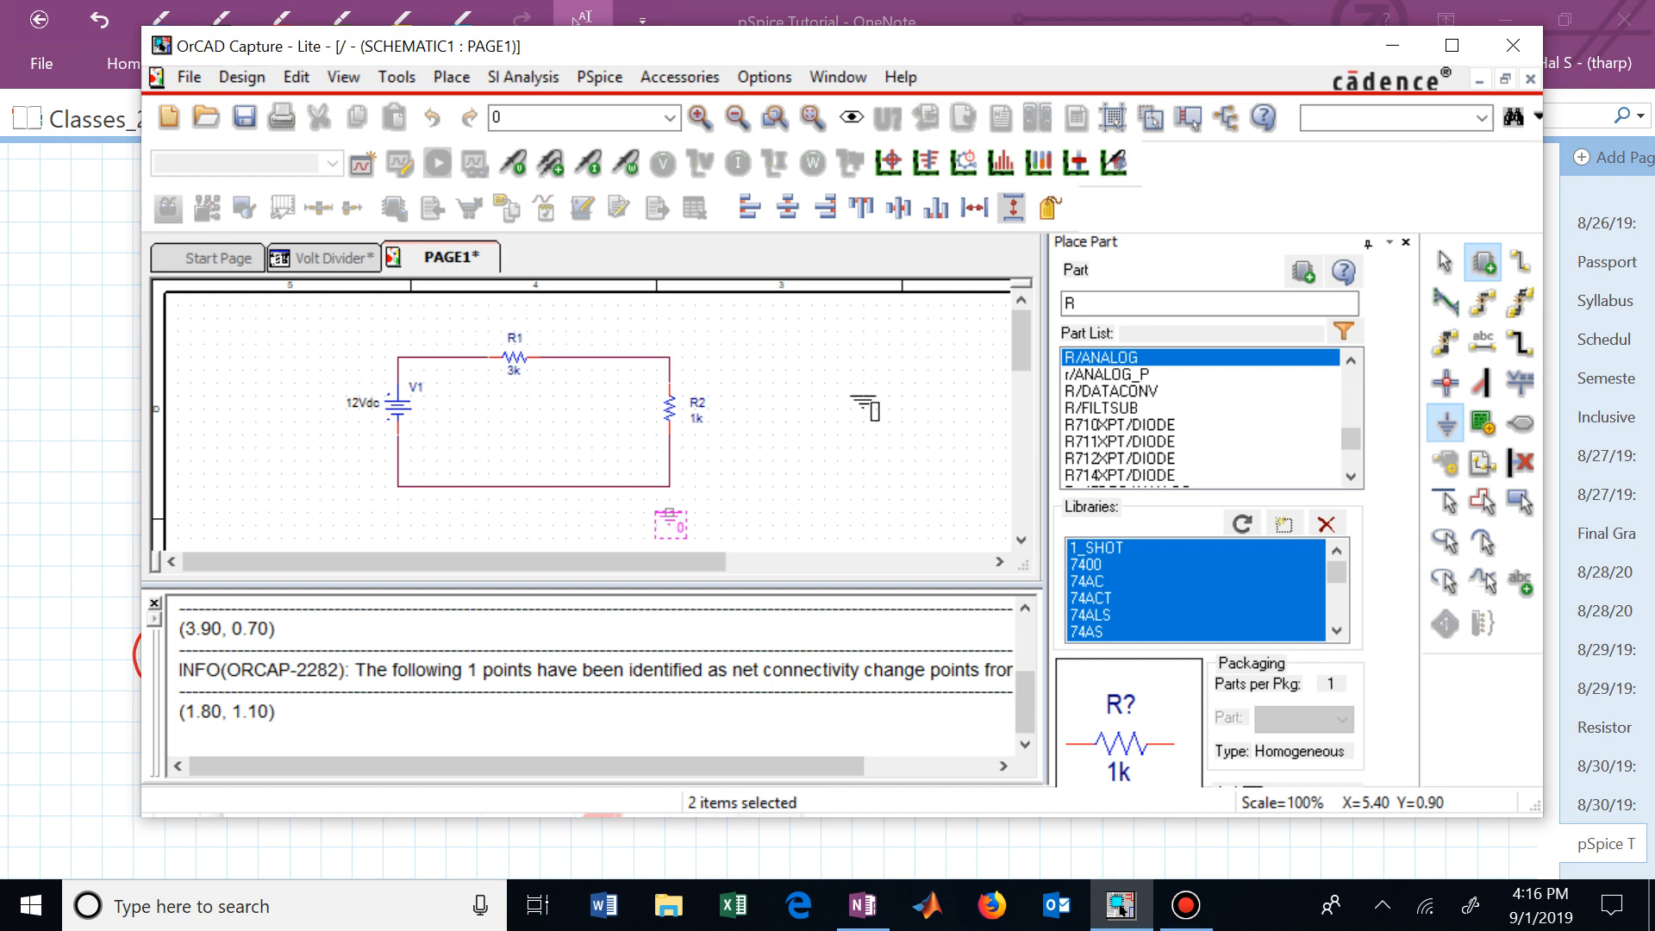
pyautogui.press('Escape')
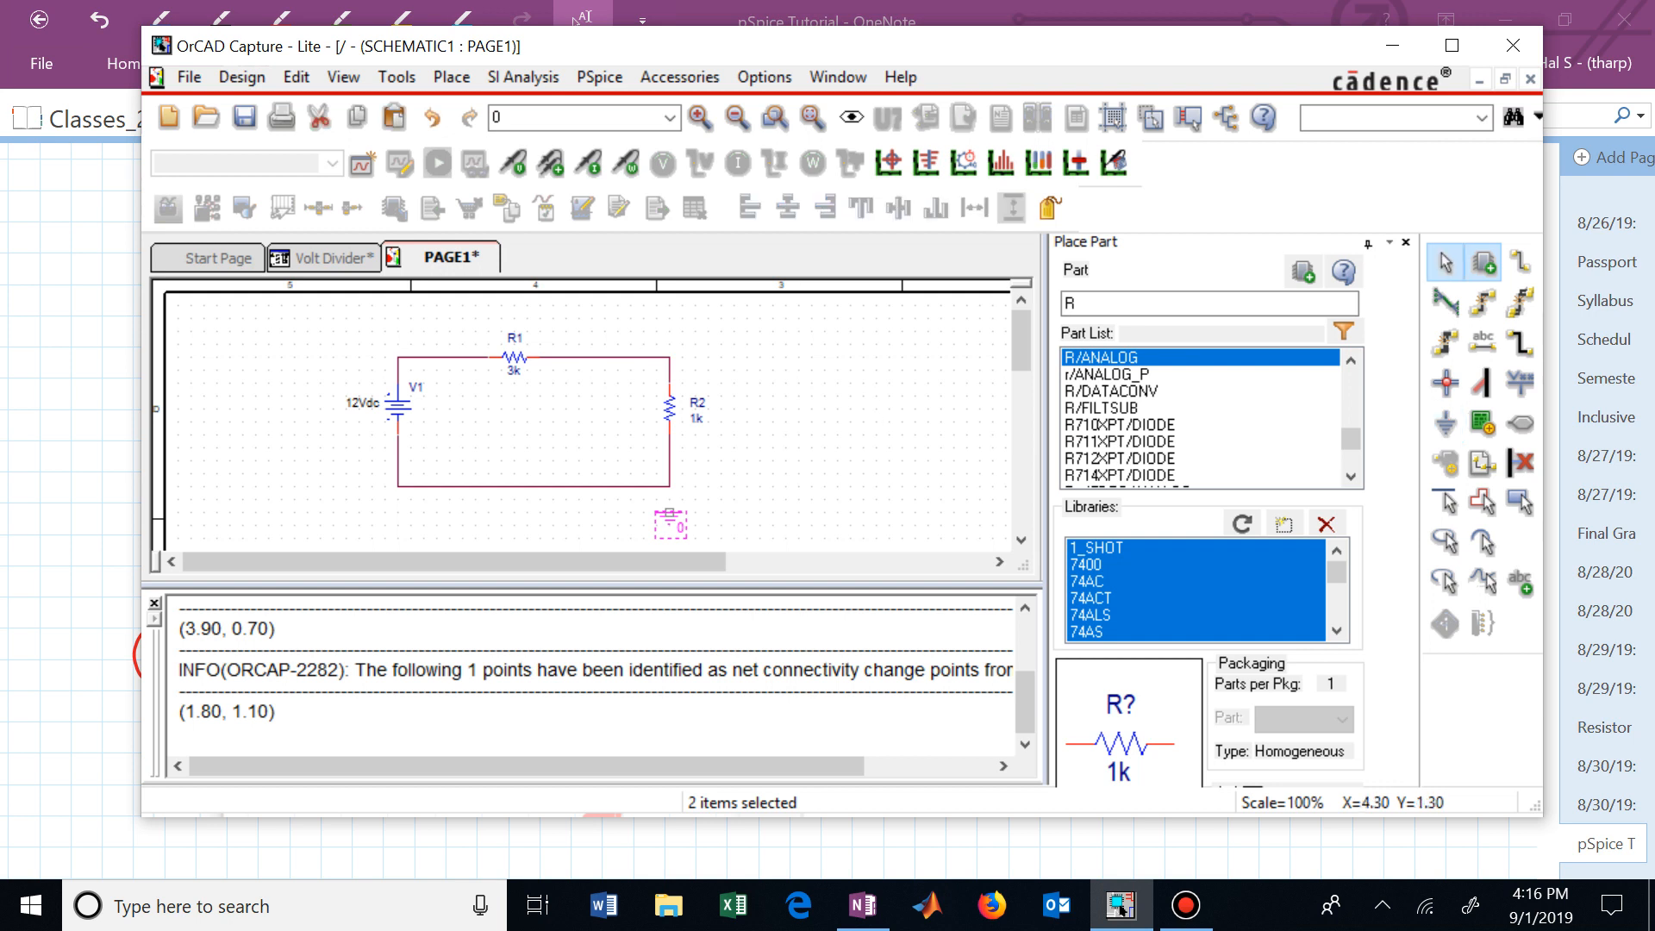
# Step: Wire the 0 ground symbol to the divider's bottom node below R2
pyautogui.click(452, 75)
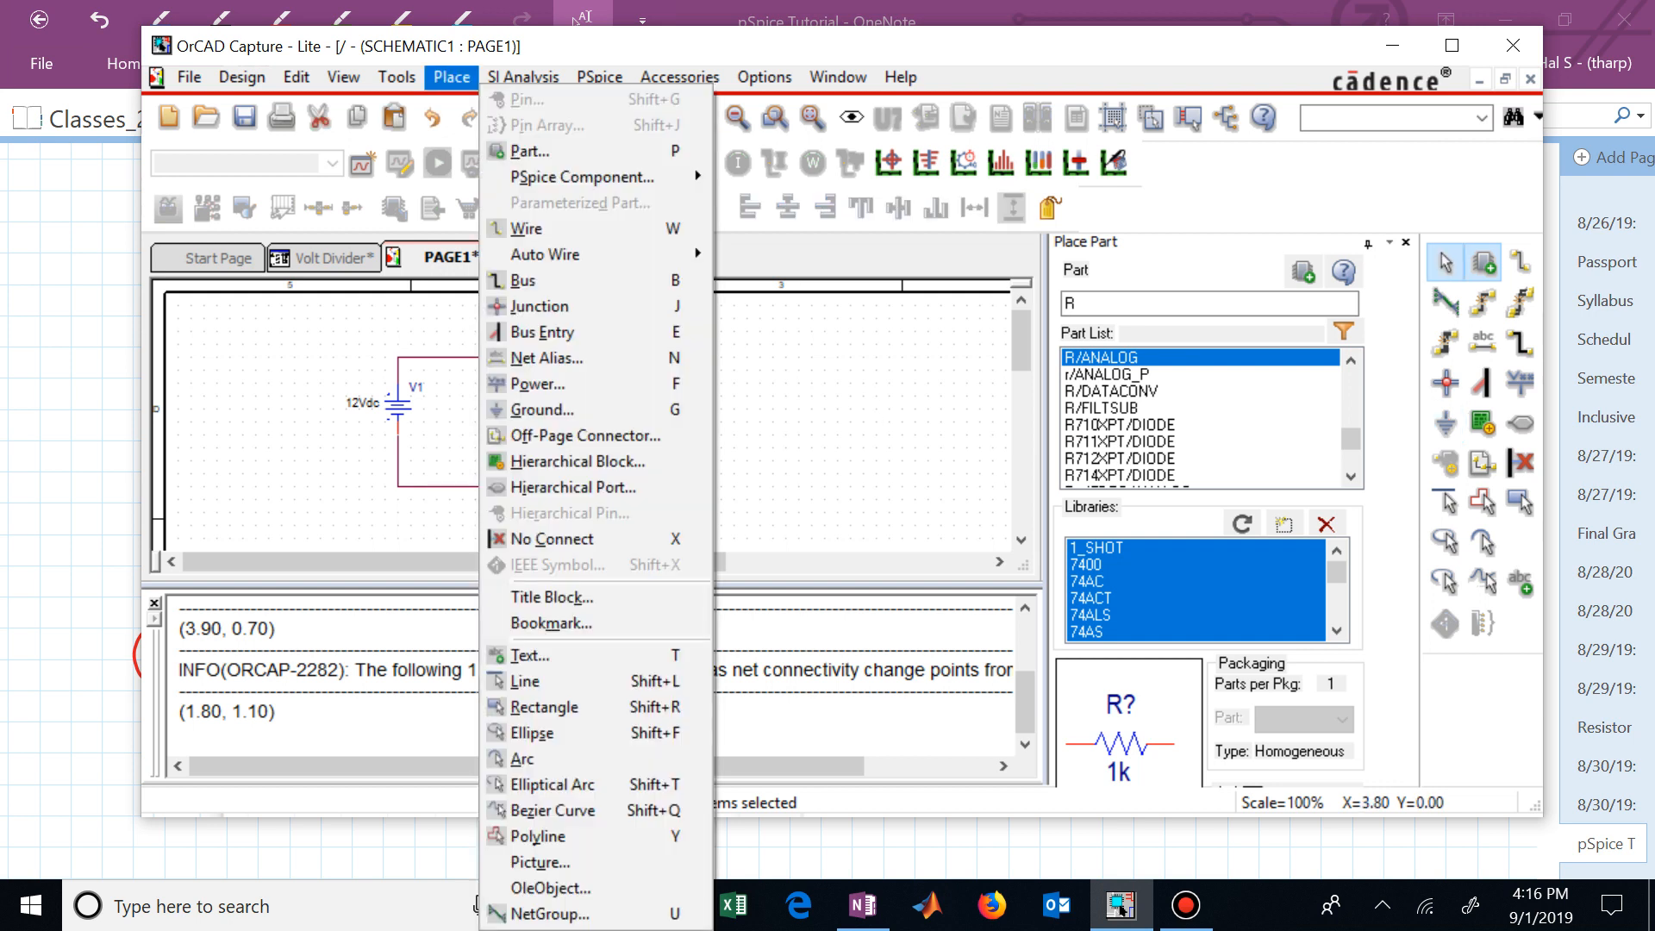
pyautogui.click(525, 228)
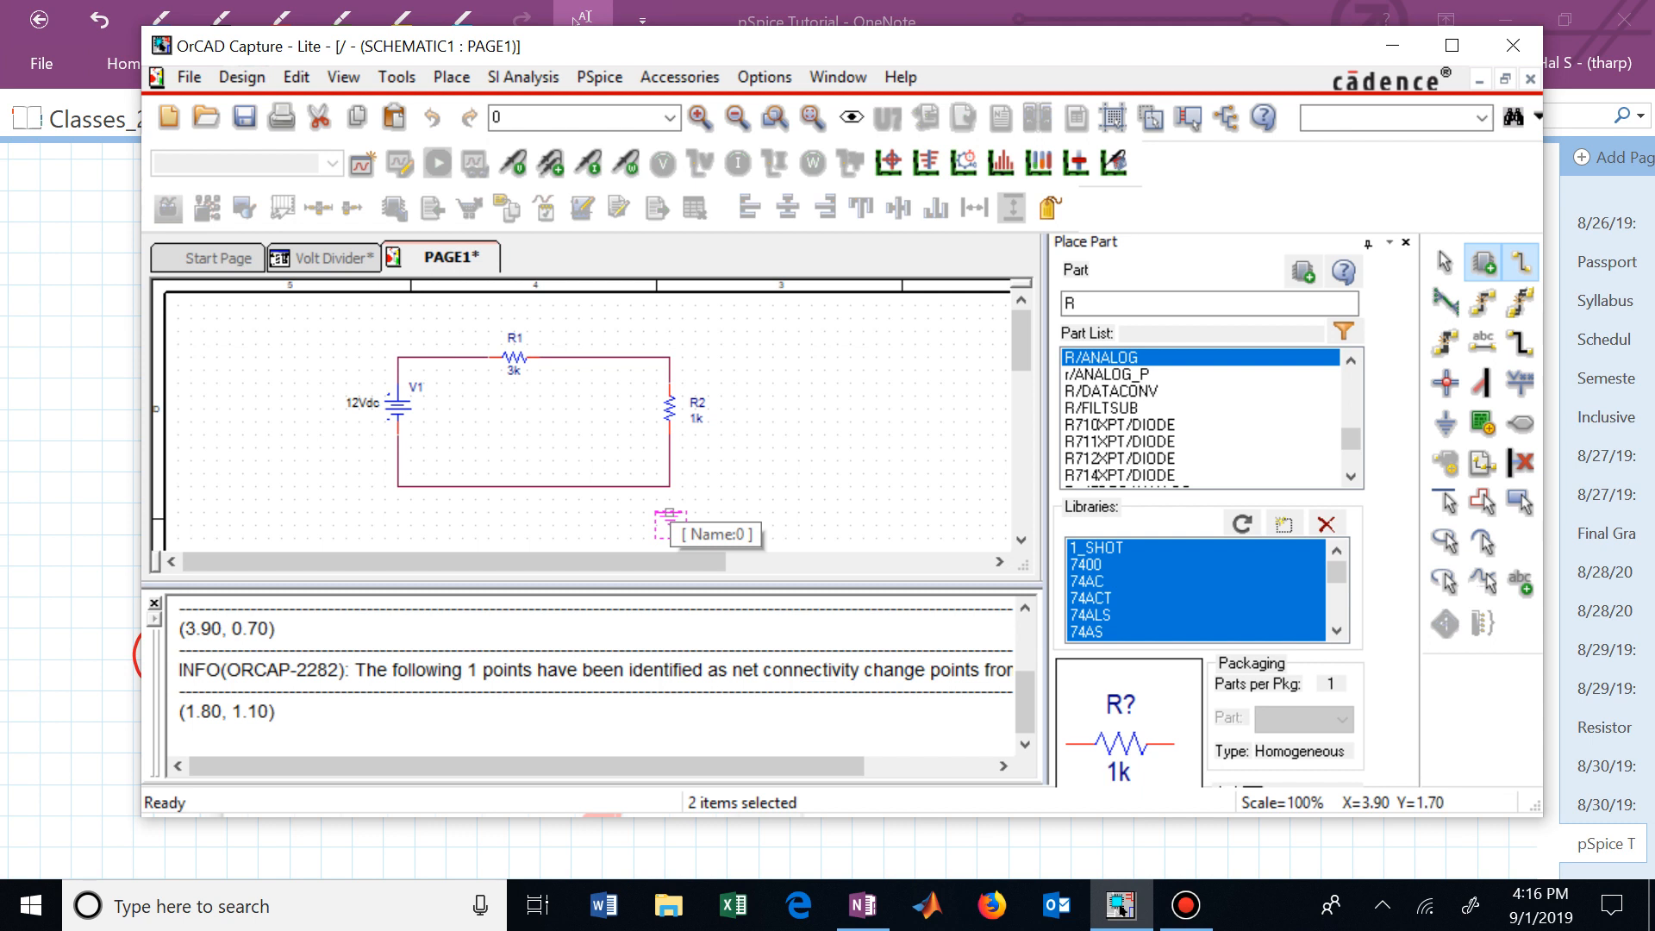
pyautogui.moveTo(669, 521); pyautogui.dragTo(668, 488)
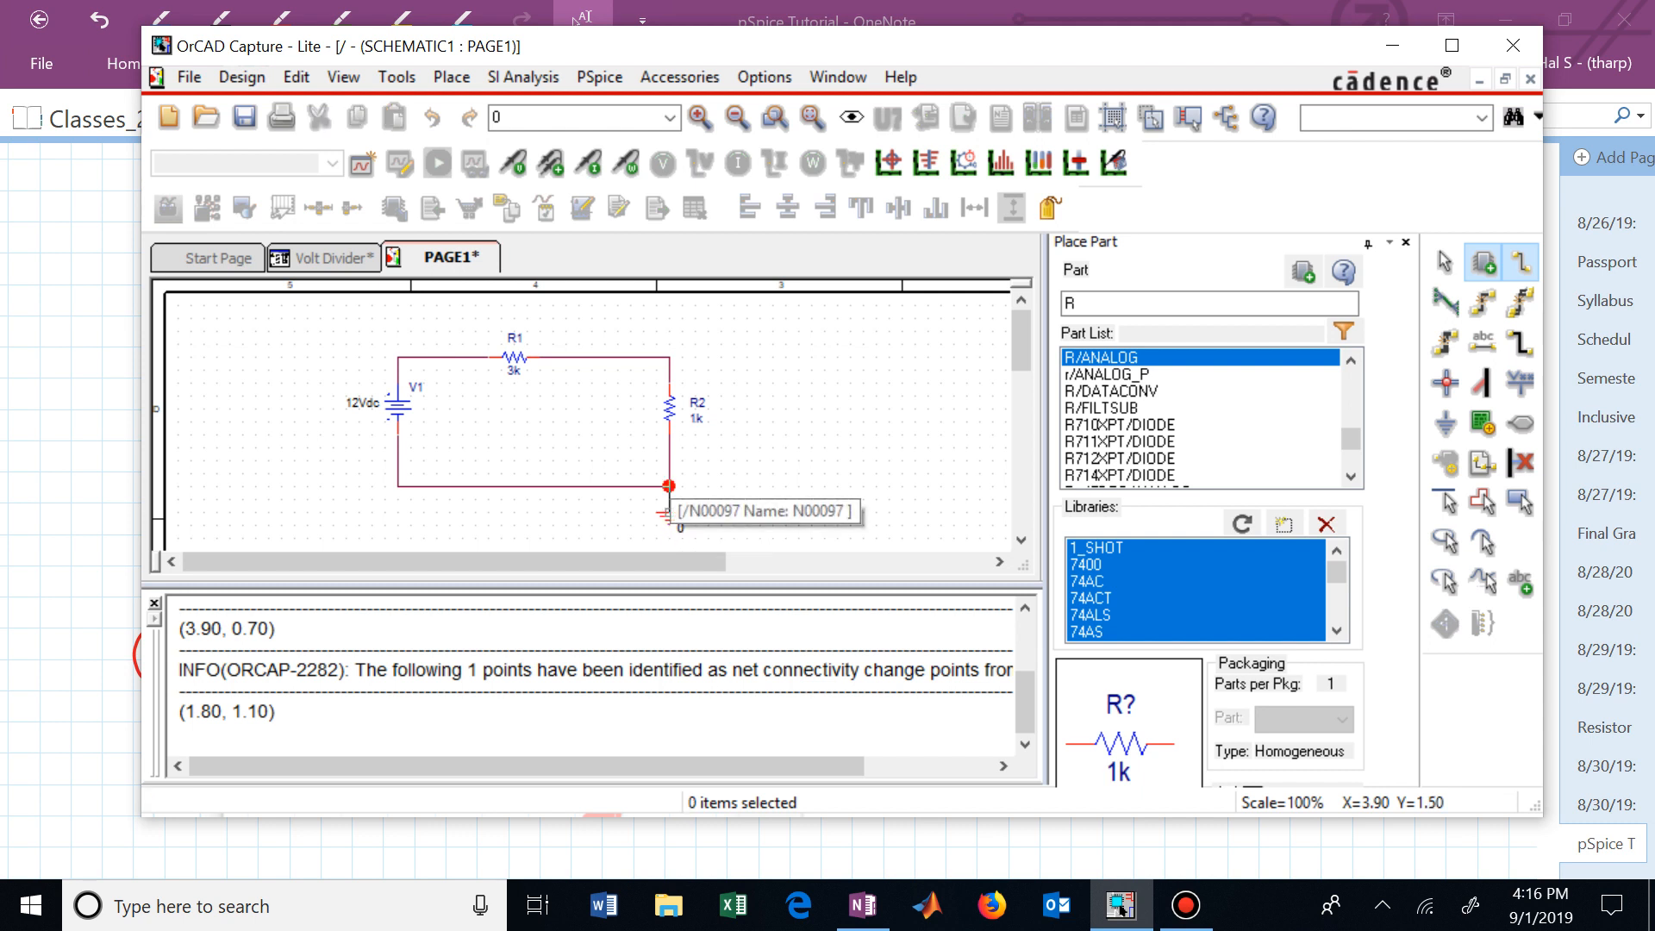
pyautogui.click(669, 498)
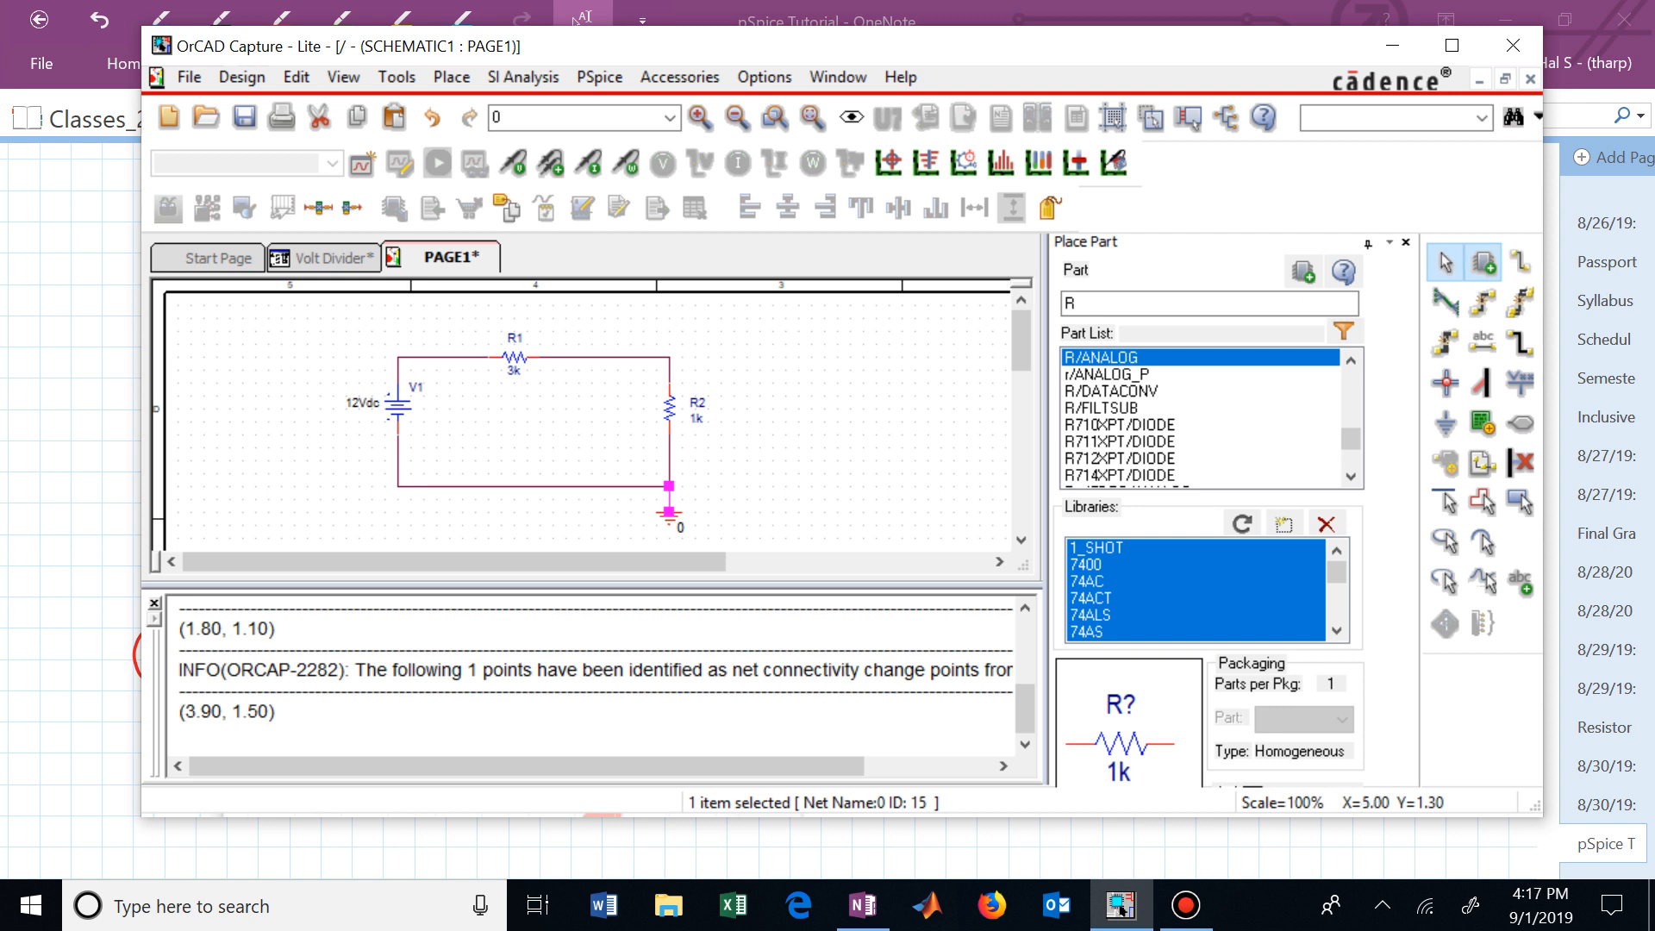
pyautogui.press('Escape')
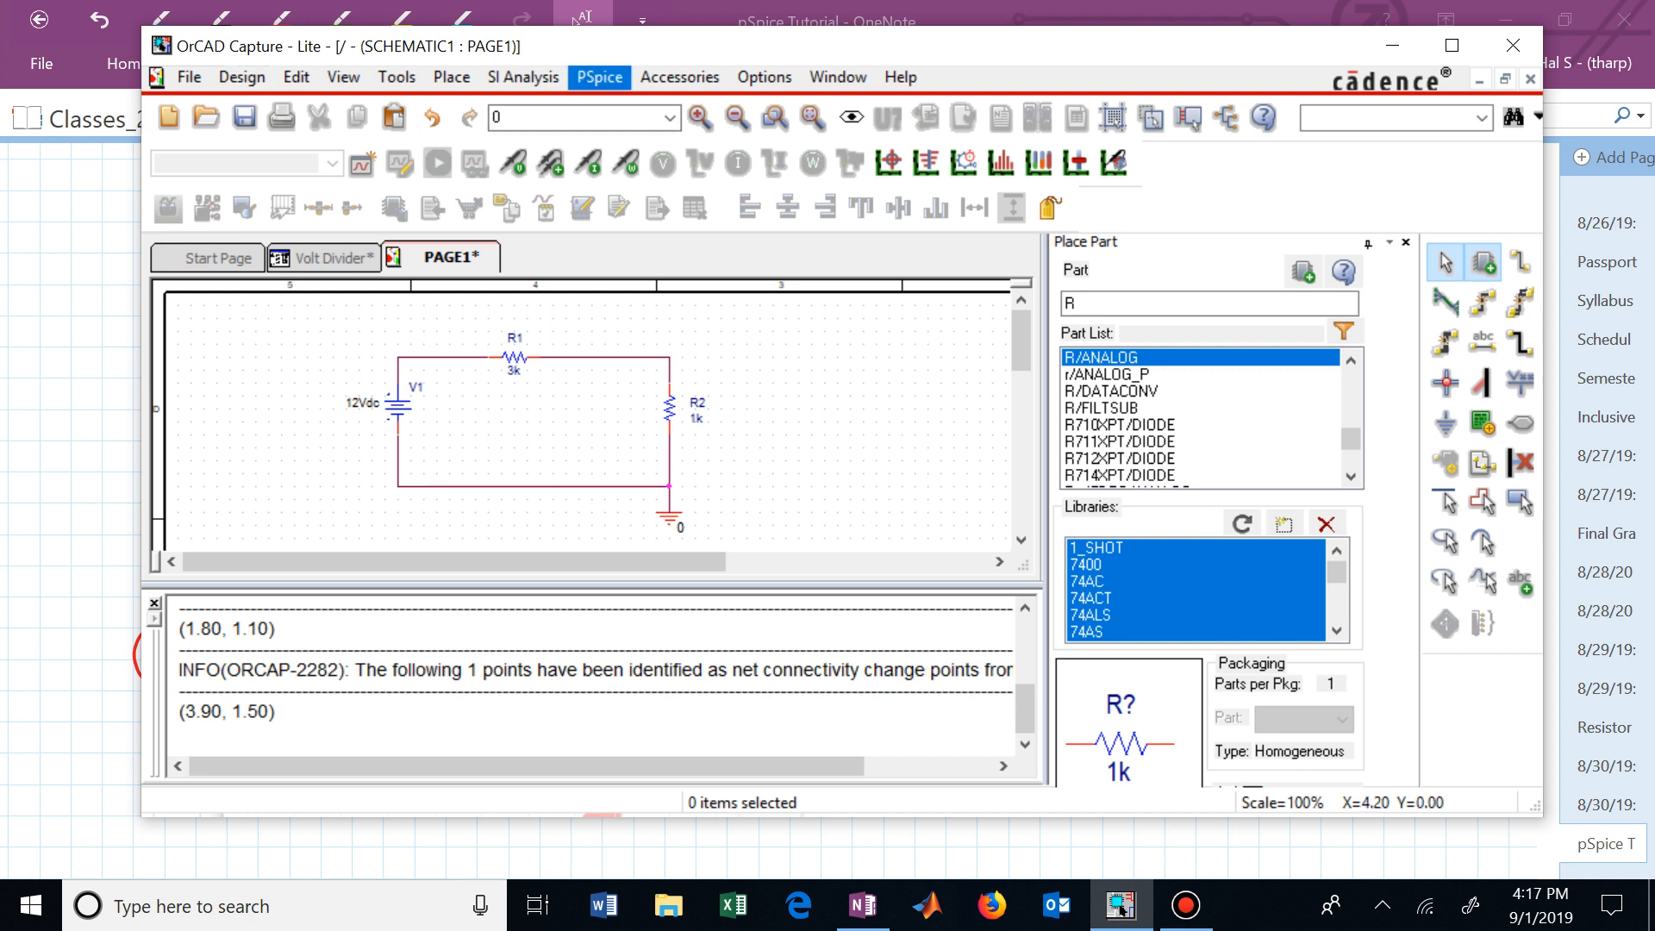
# Step: Create a new PSpice simulation profile named V_Div
pyautogui.click(598, 77)
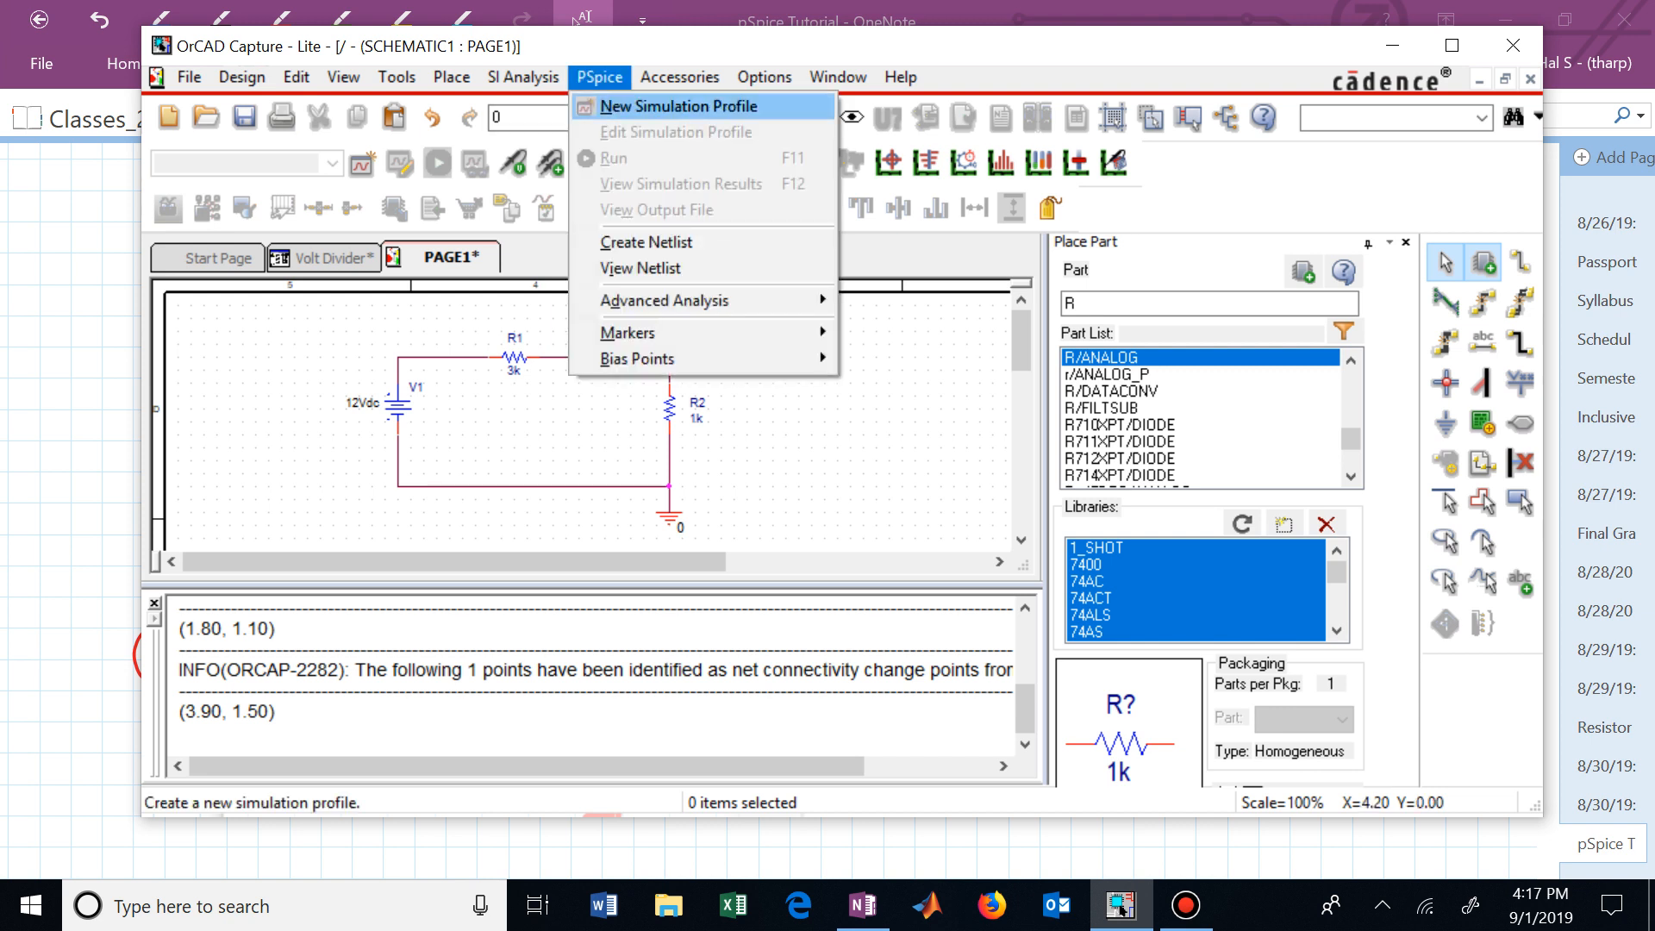
pyautogui.click(678, 106)
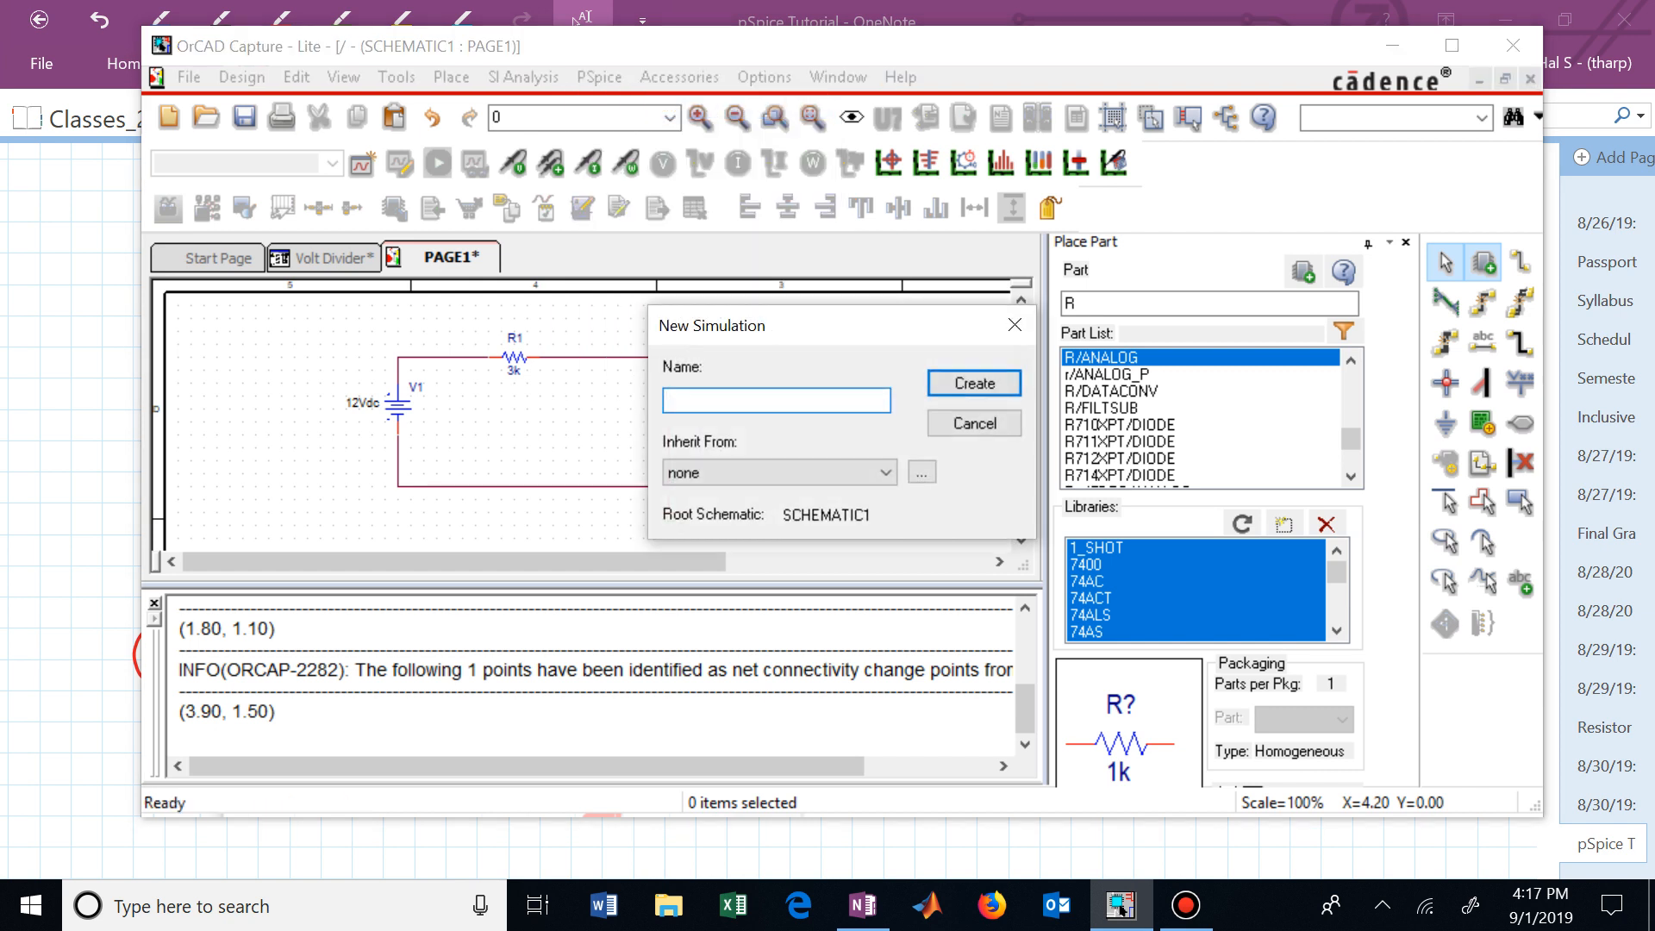
pyautogui.write('V_Div')
pyautogui.press('Return')
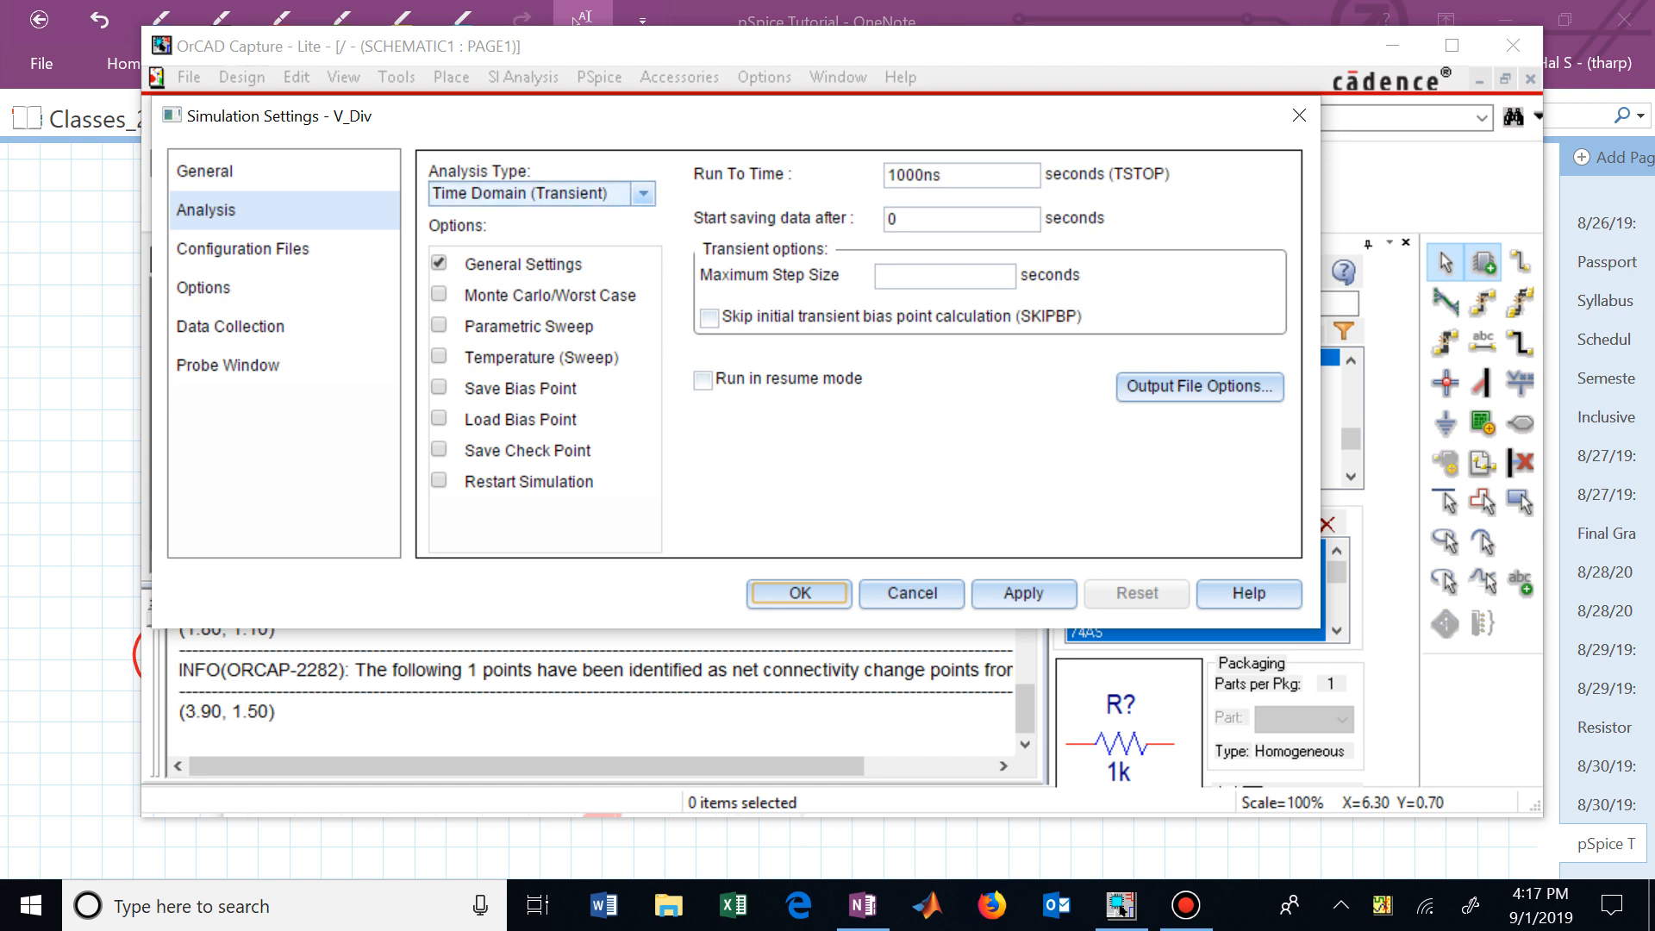
# Step: Set the V_Div profile's analysis type to Bias Point and accept the settings
pyautogui.click(641, 193)
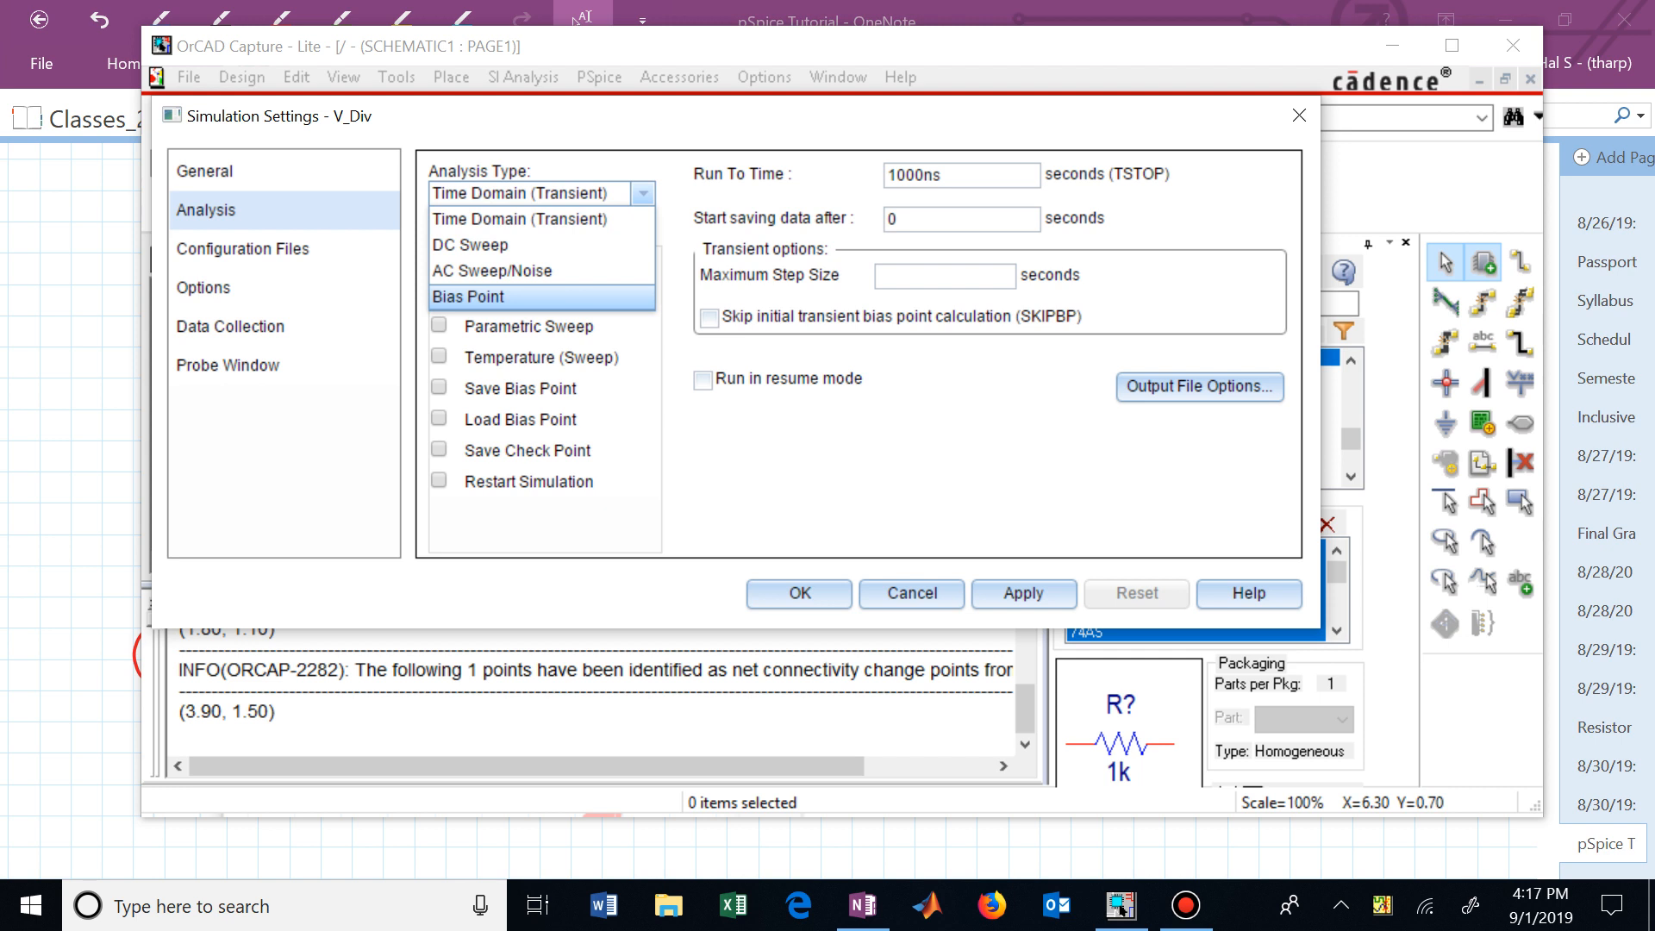
pyautogui.press('Return')
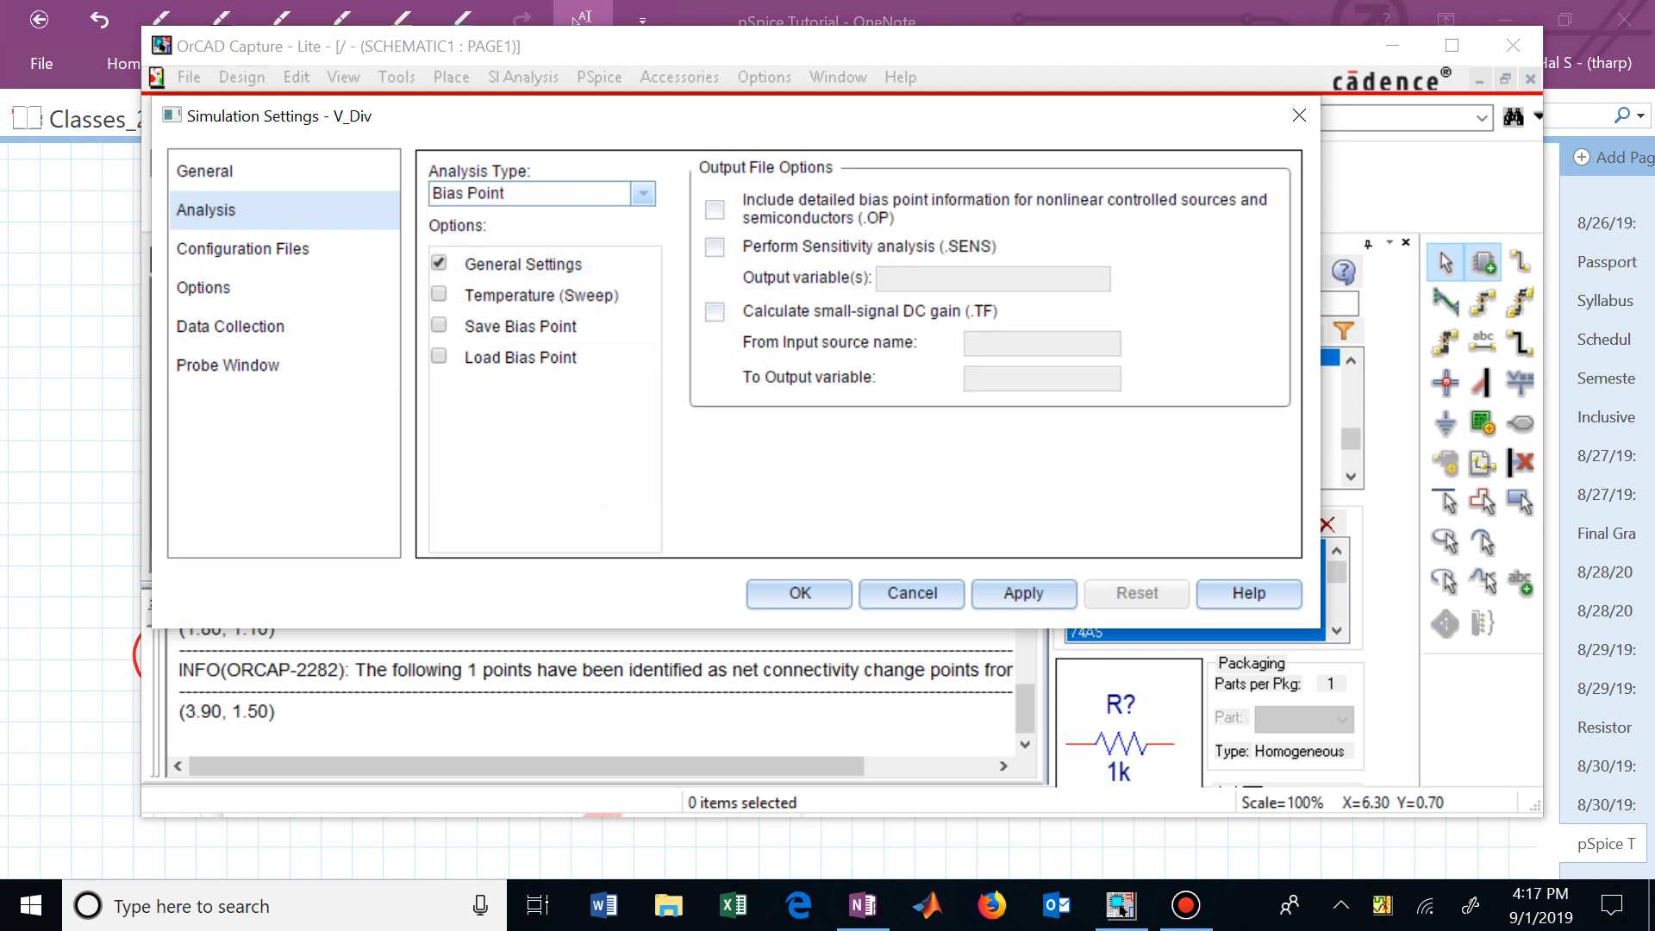
pyautogui.click(799, 592)
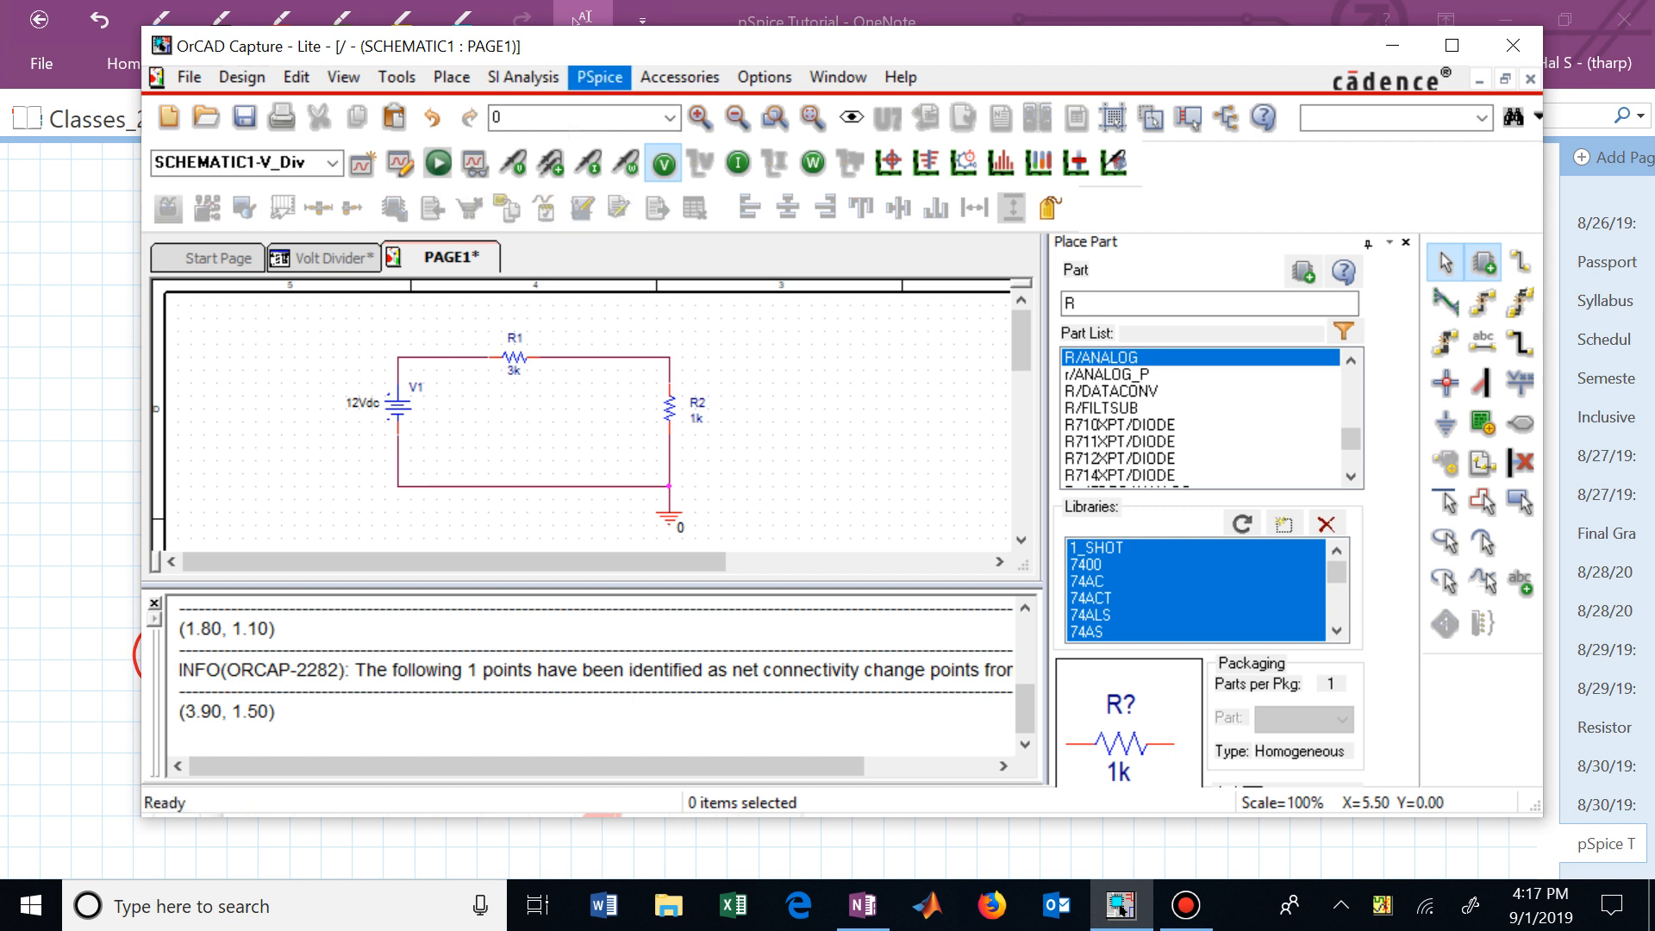
# Step: Run the bias point simulation and display bias currents on the schematic
pyautogui.click(600, 76)
pyautogui.click(614, 158)
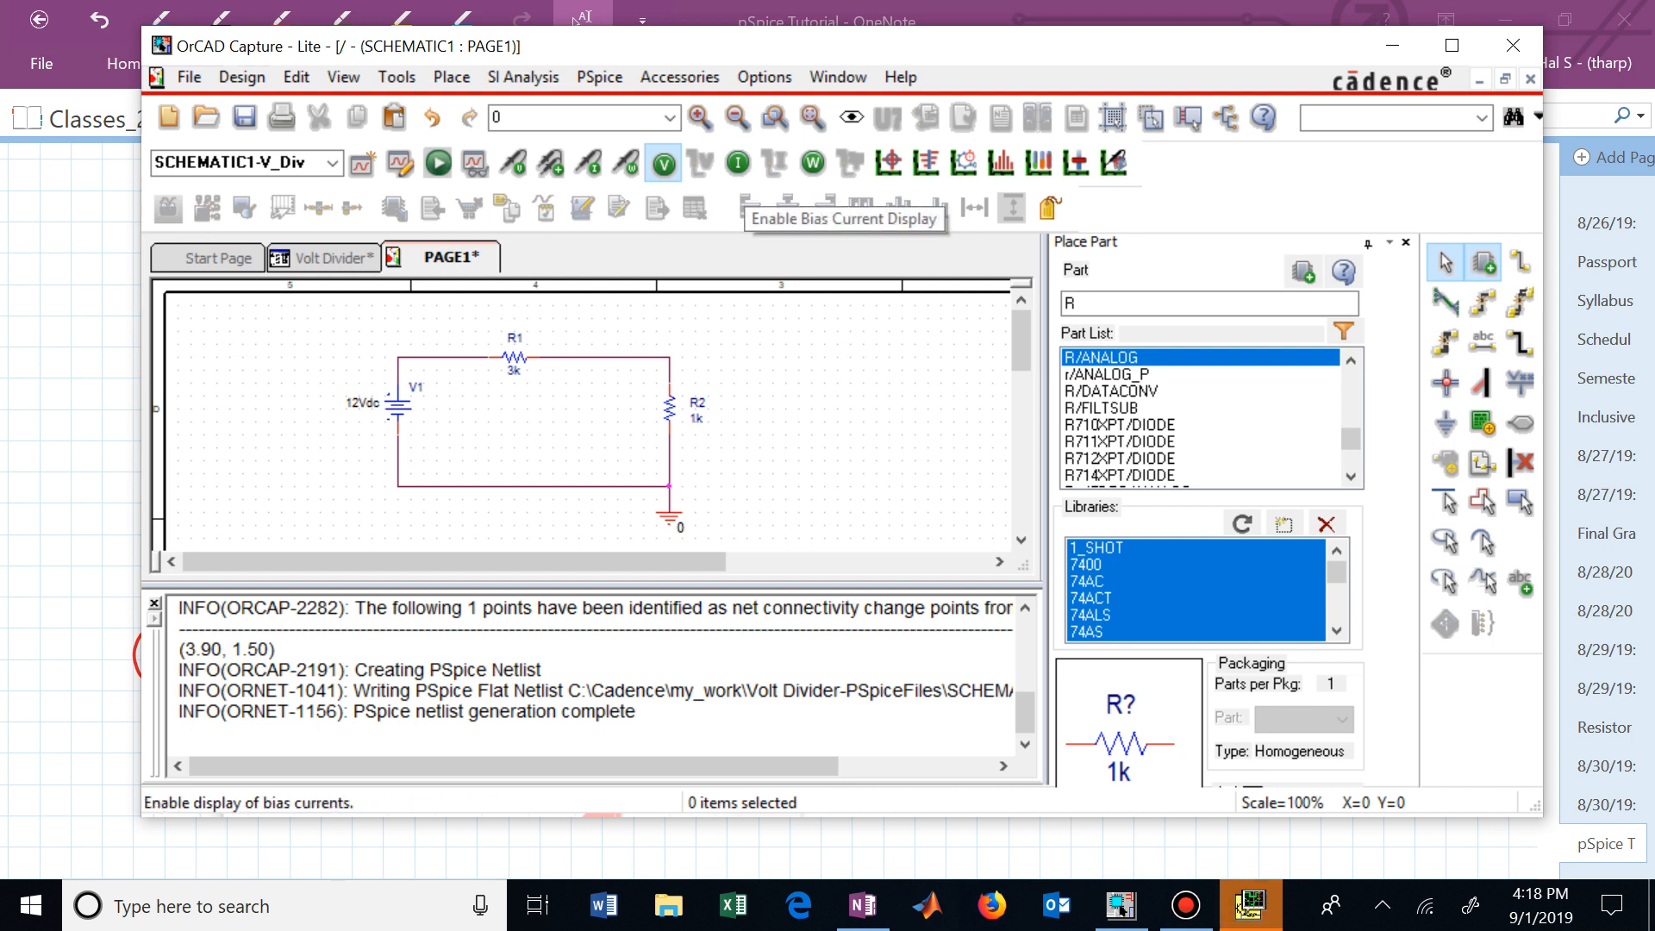
pyautogui.click(738, 164)
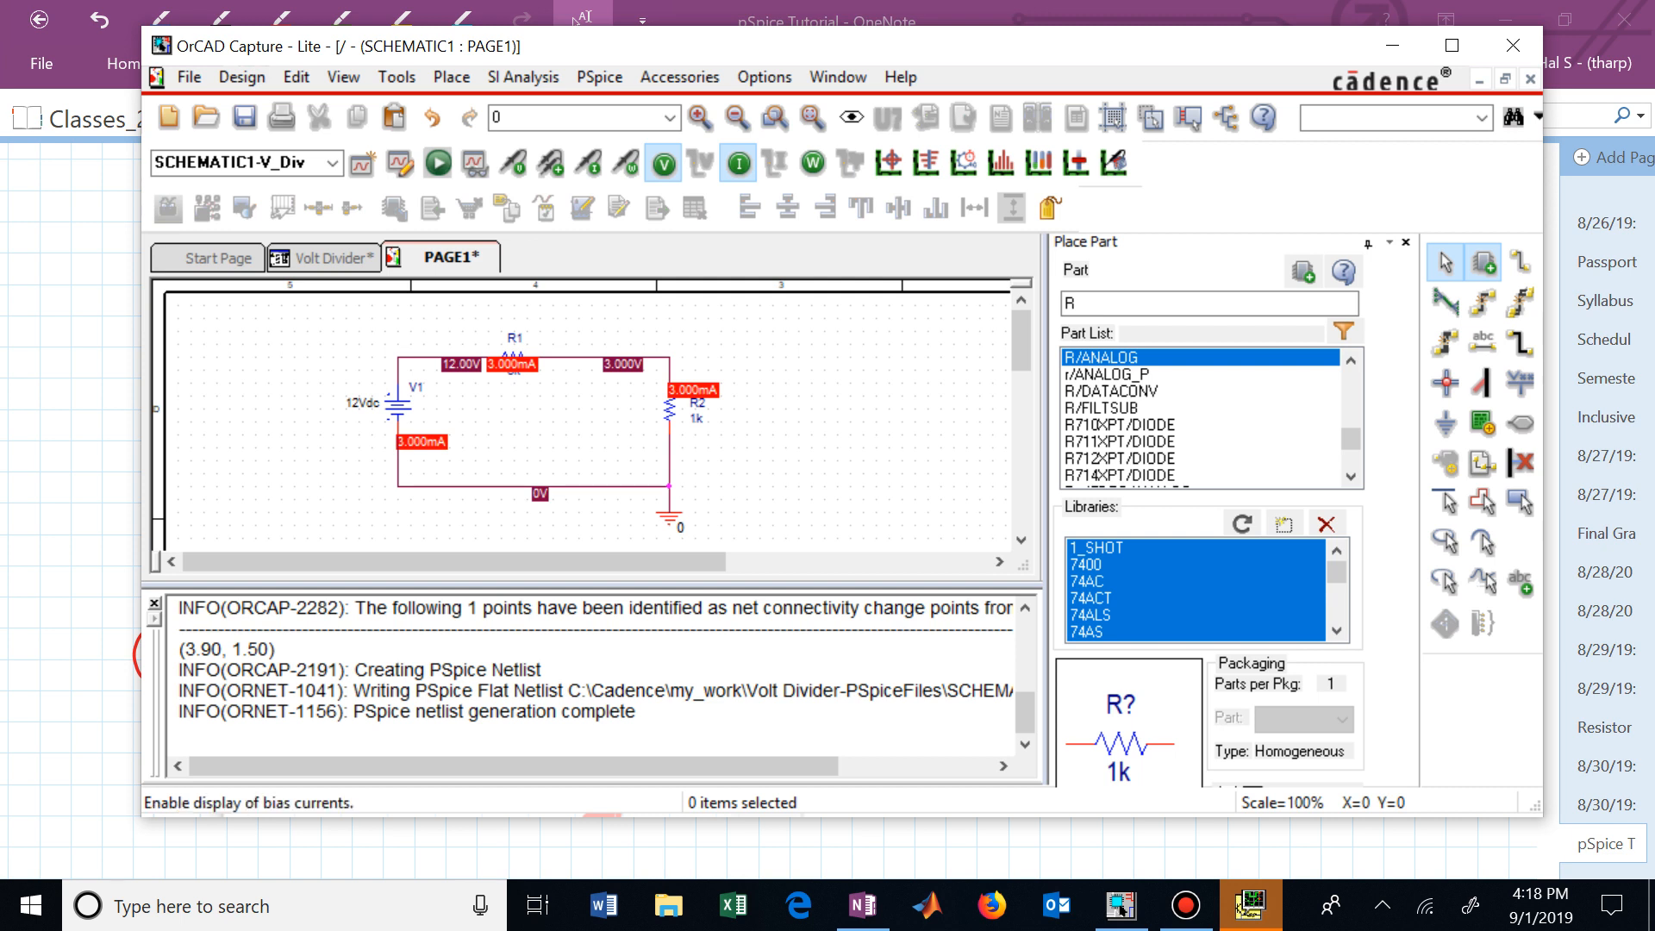
# Step: Leave only bias voltages 12.00V, 3.000V and 0V shown, with current labels hidden
pyautogui.click(738, 164)
pyautogui.click(738, 163)
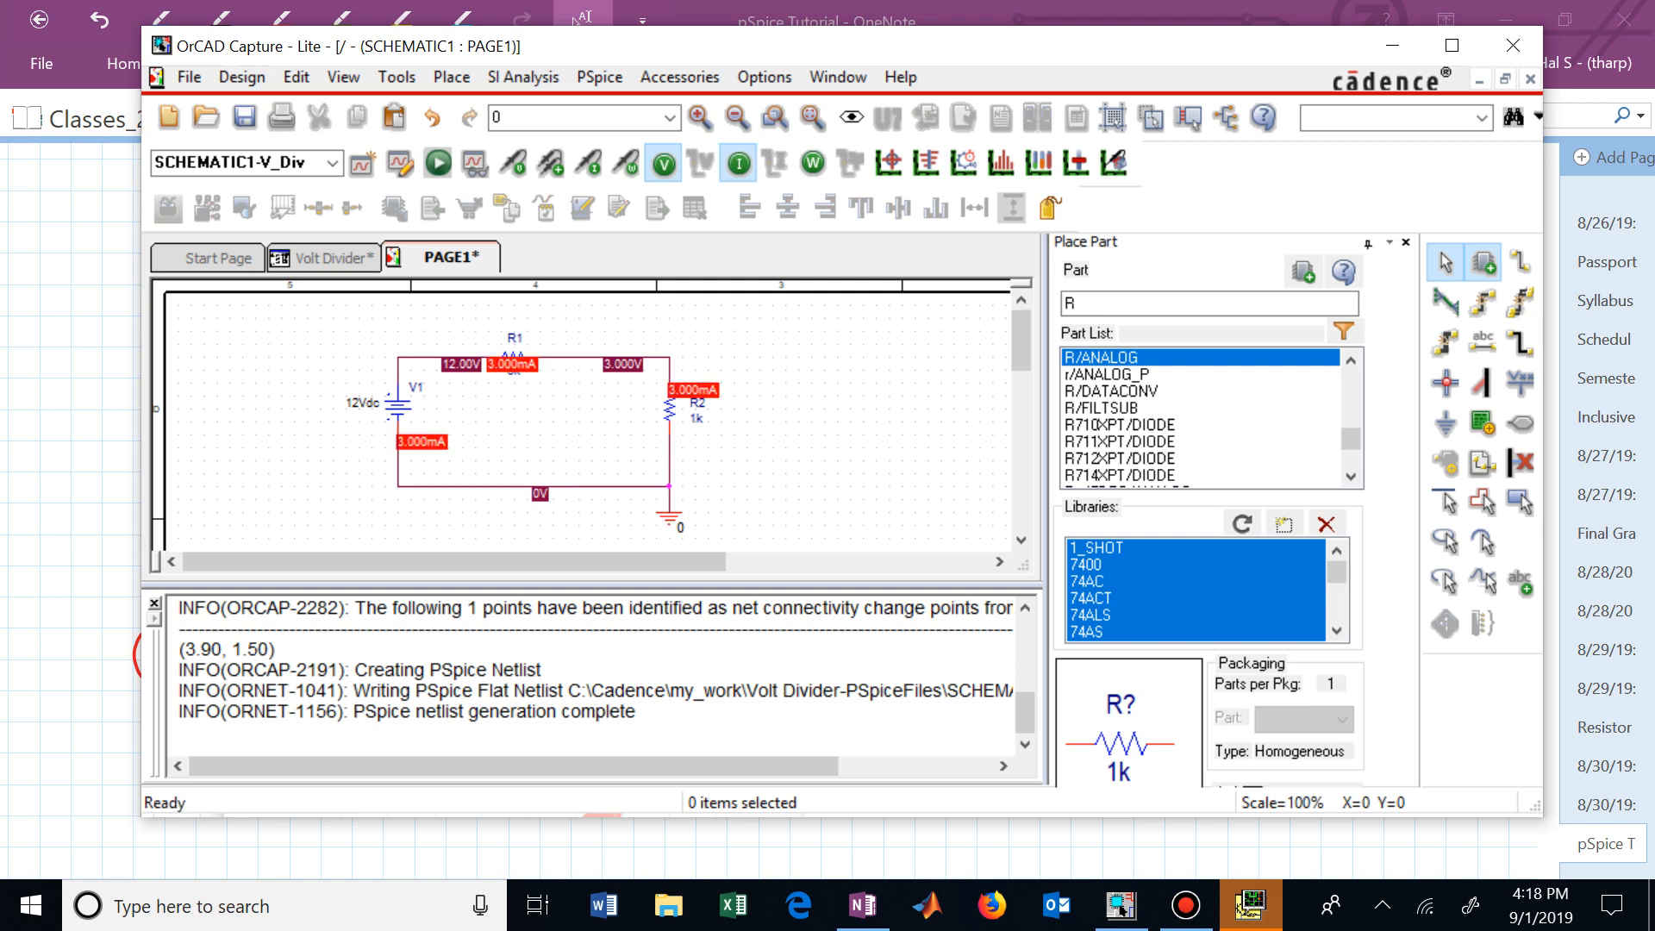
pyautogui.click(663, 163)
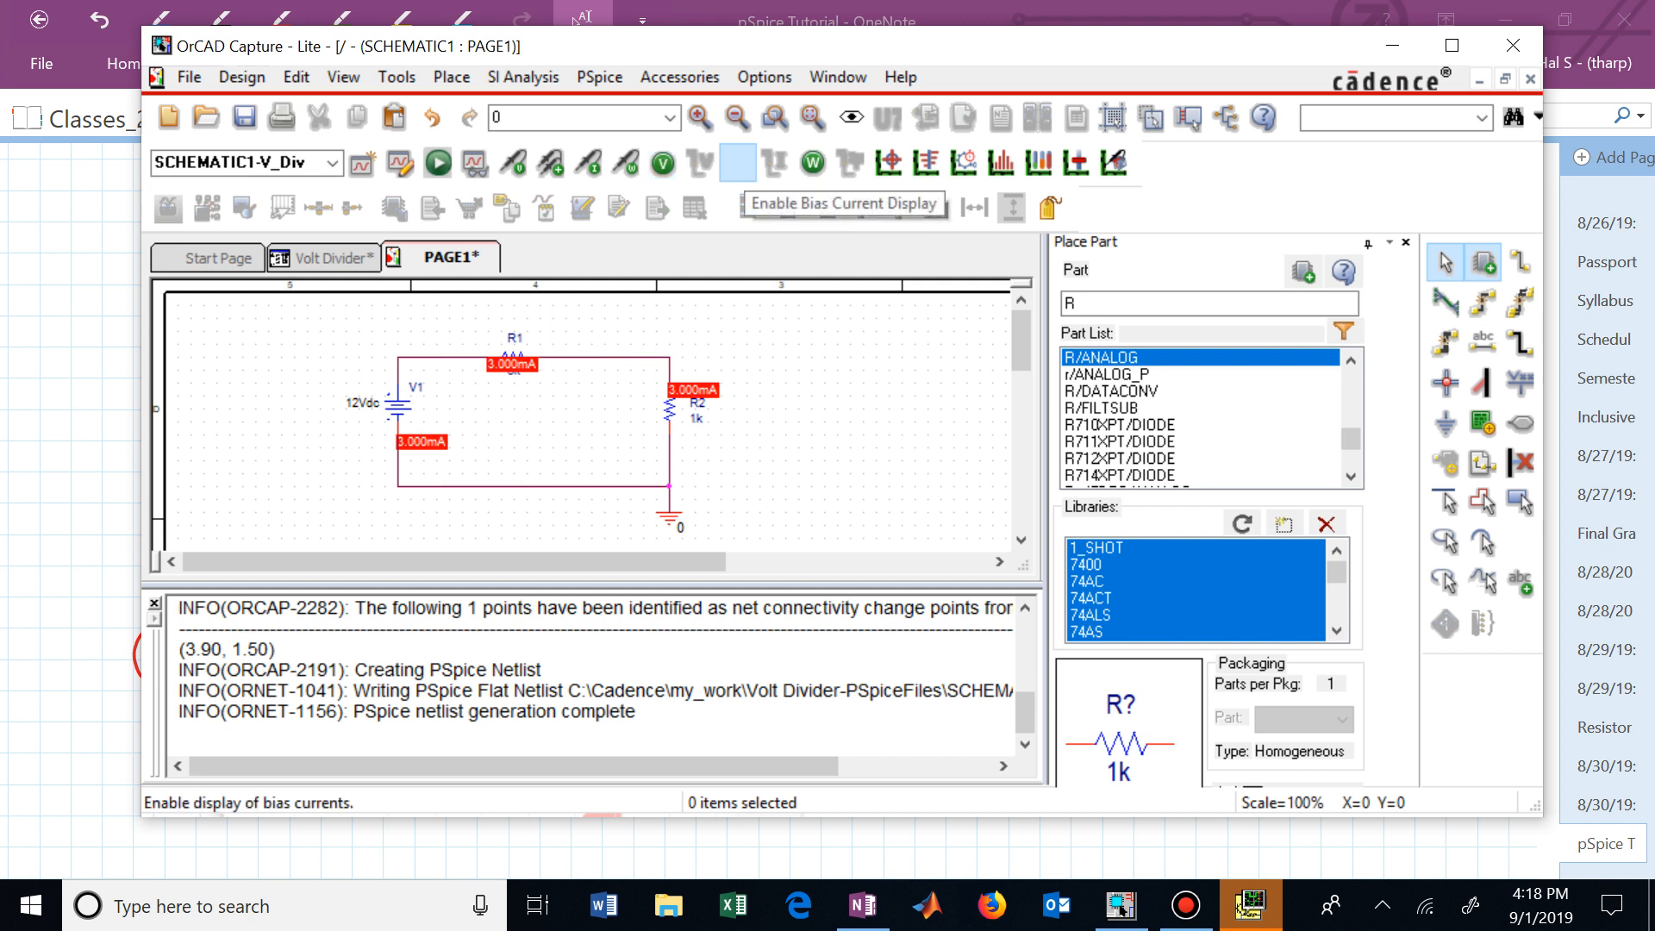
pyautogui.click(738, 163)
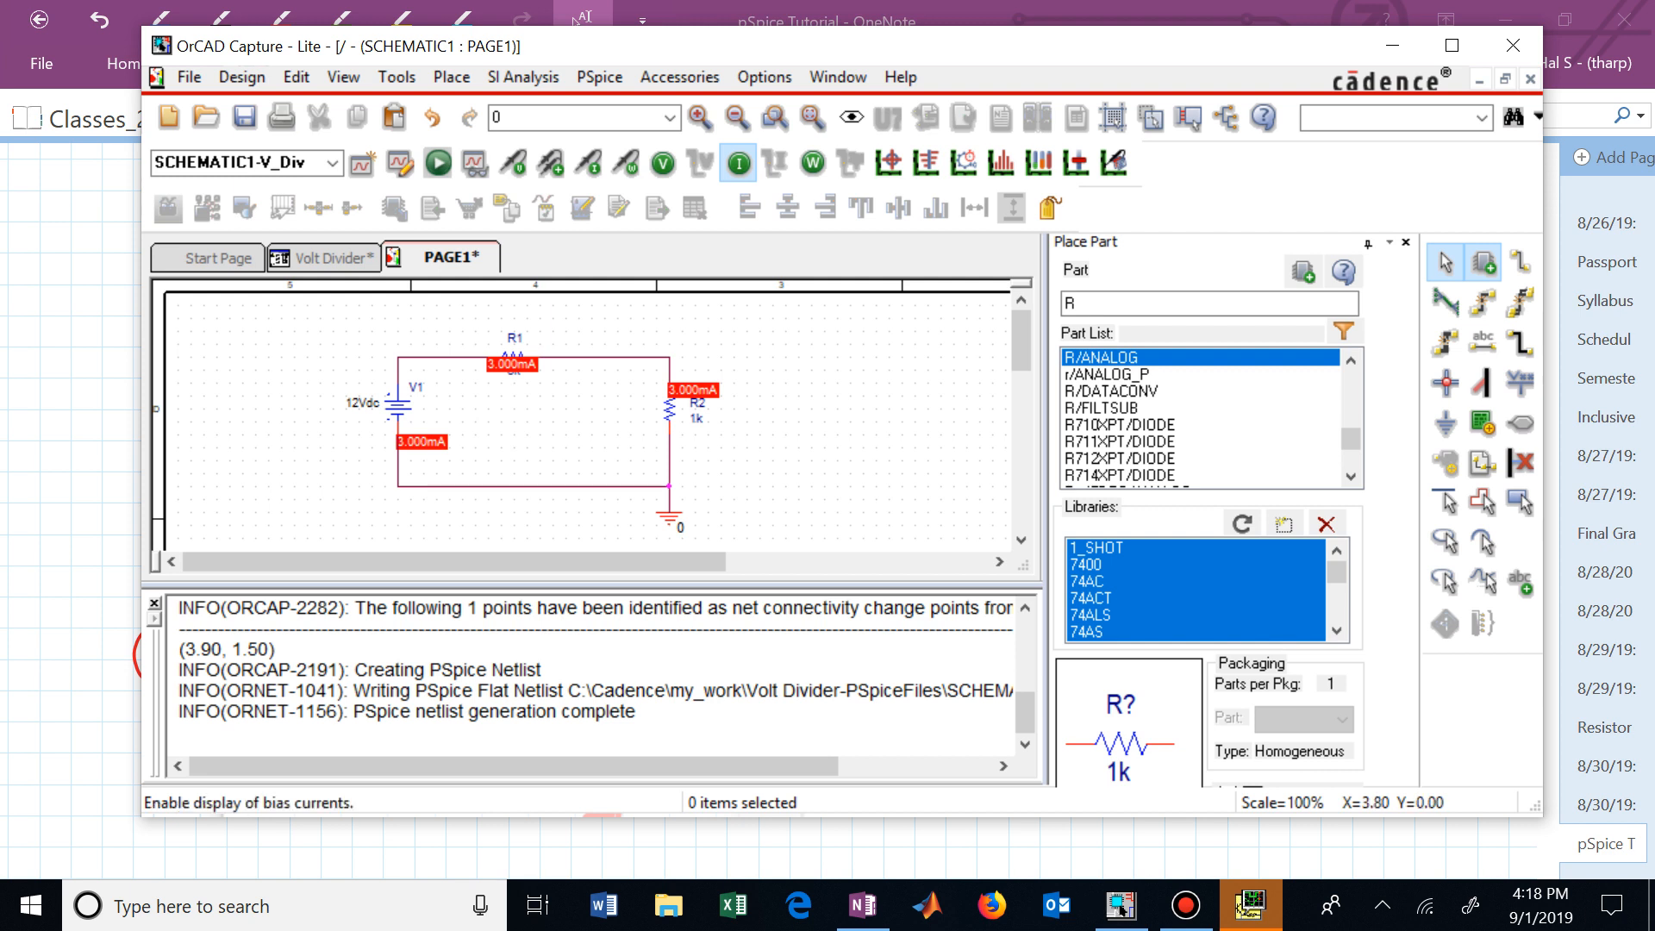
pyautogui.click(739, 163)
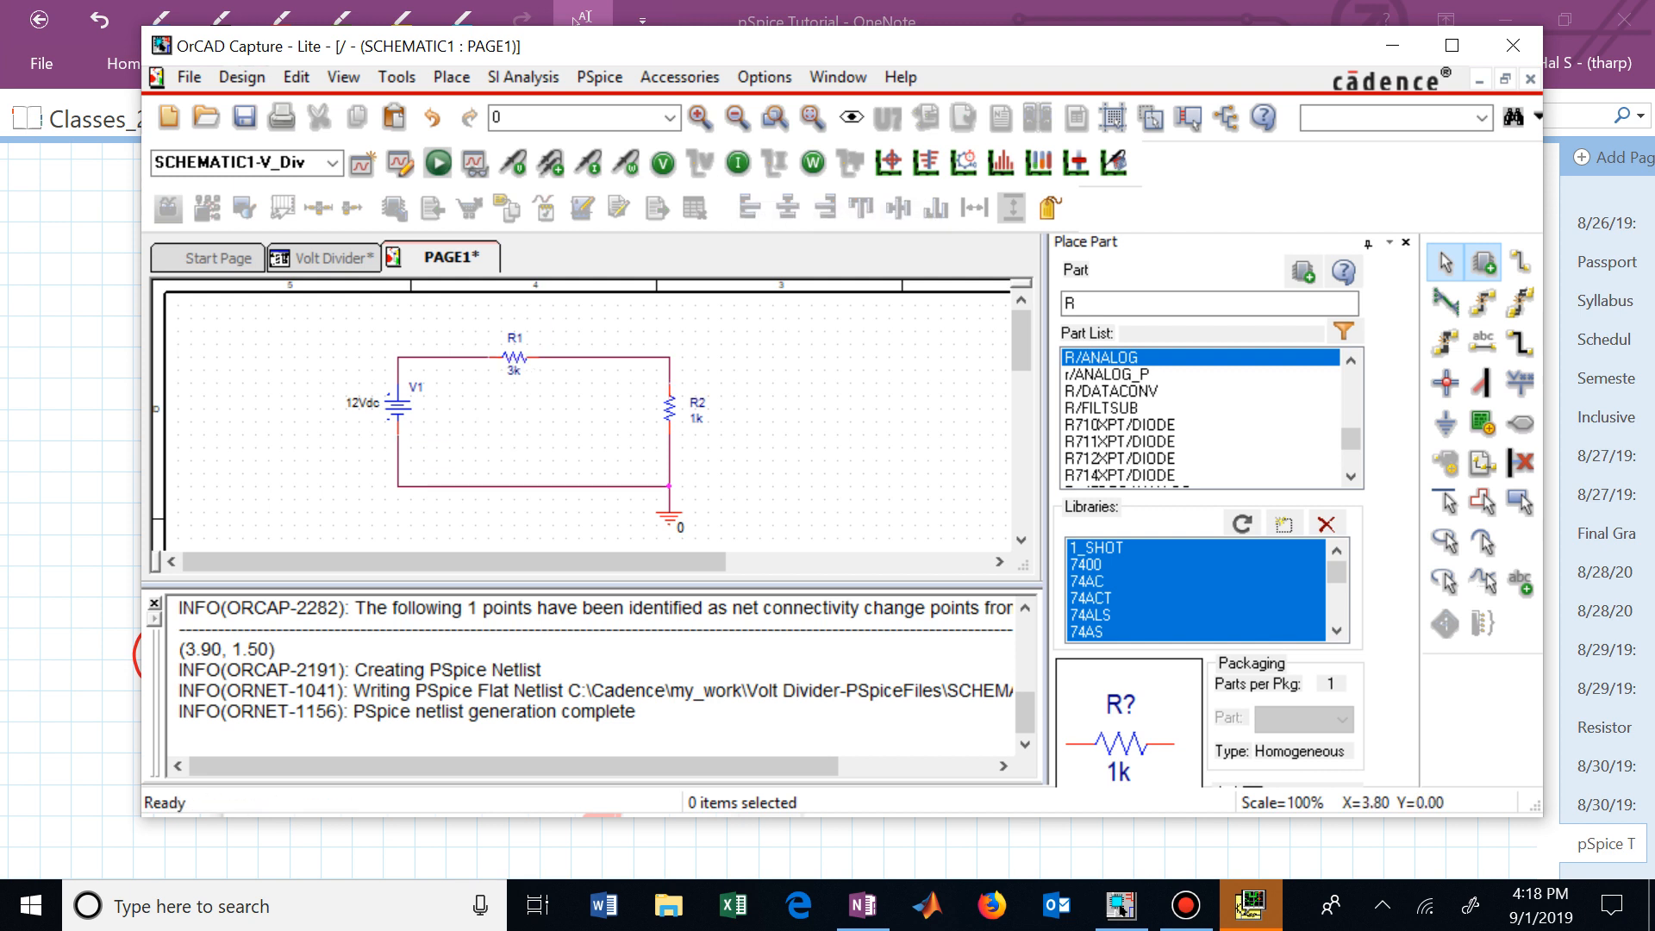
pyautogui.click(663, 164)
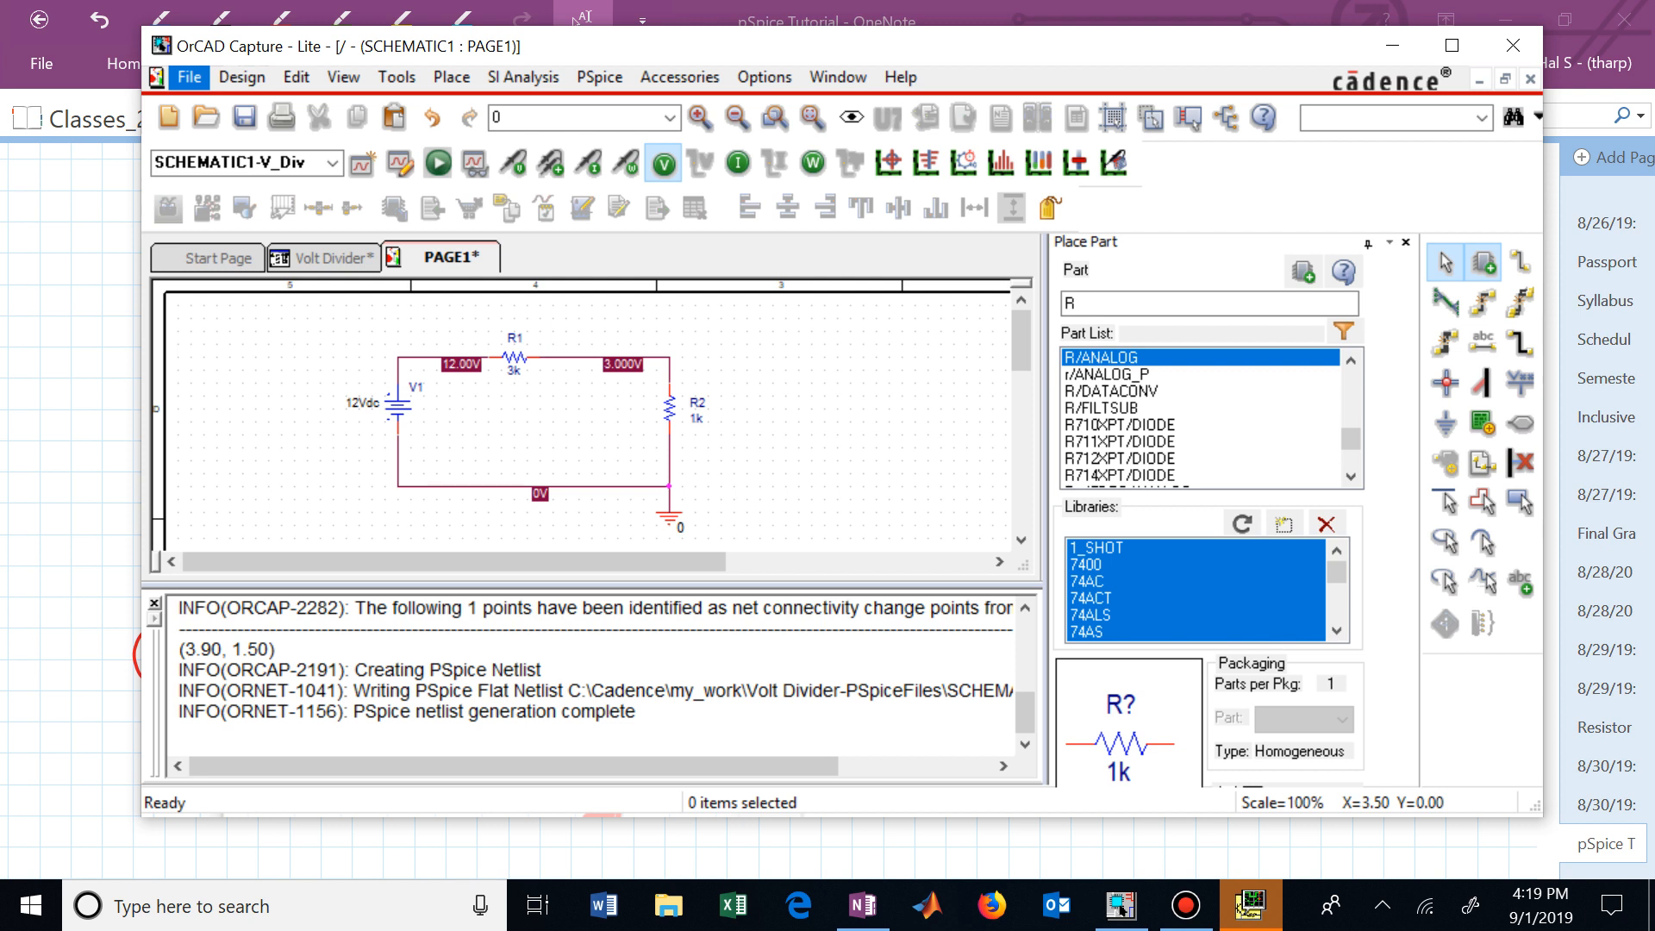
# Step: Print the schematic to PDF and save it as Volt_Divider.pdf
pyautogui.click(189, 75)
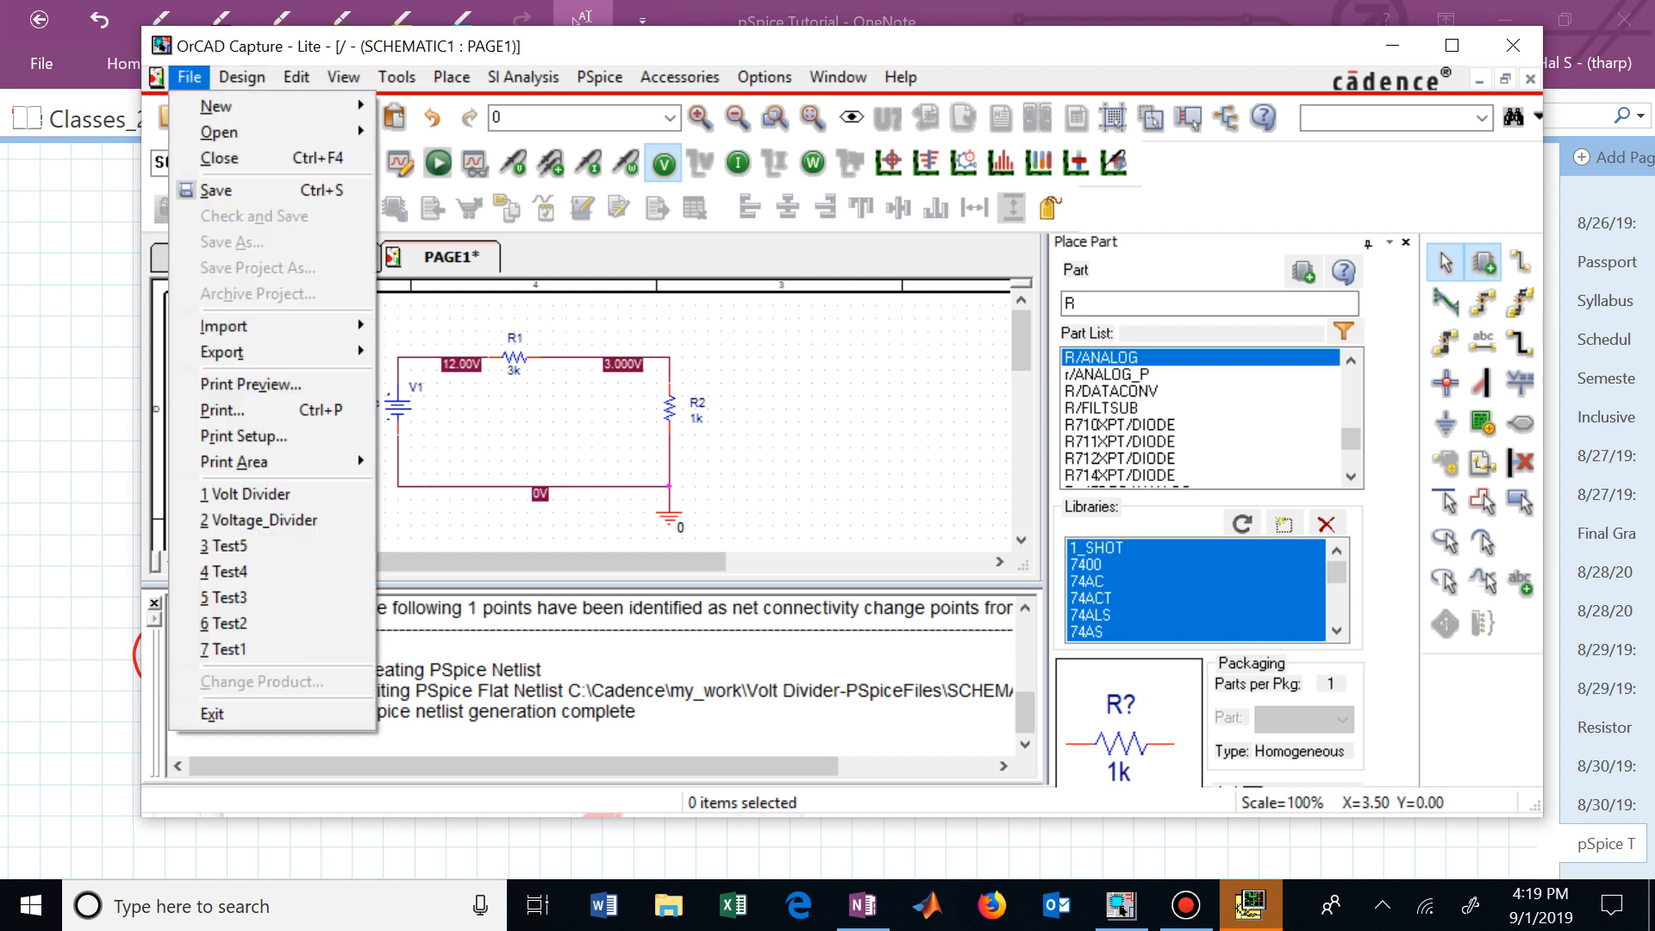
pyautogui.click(221, 411)
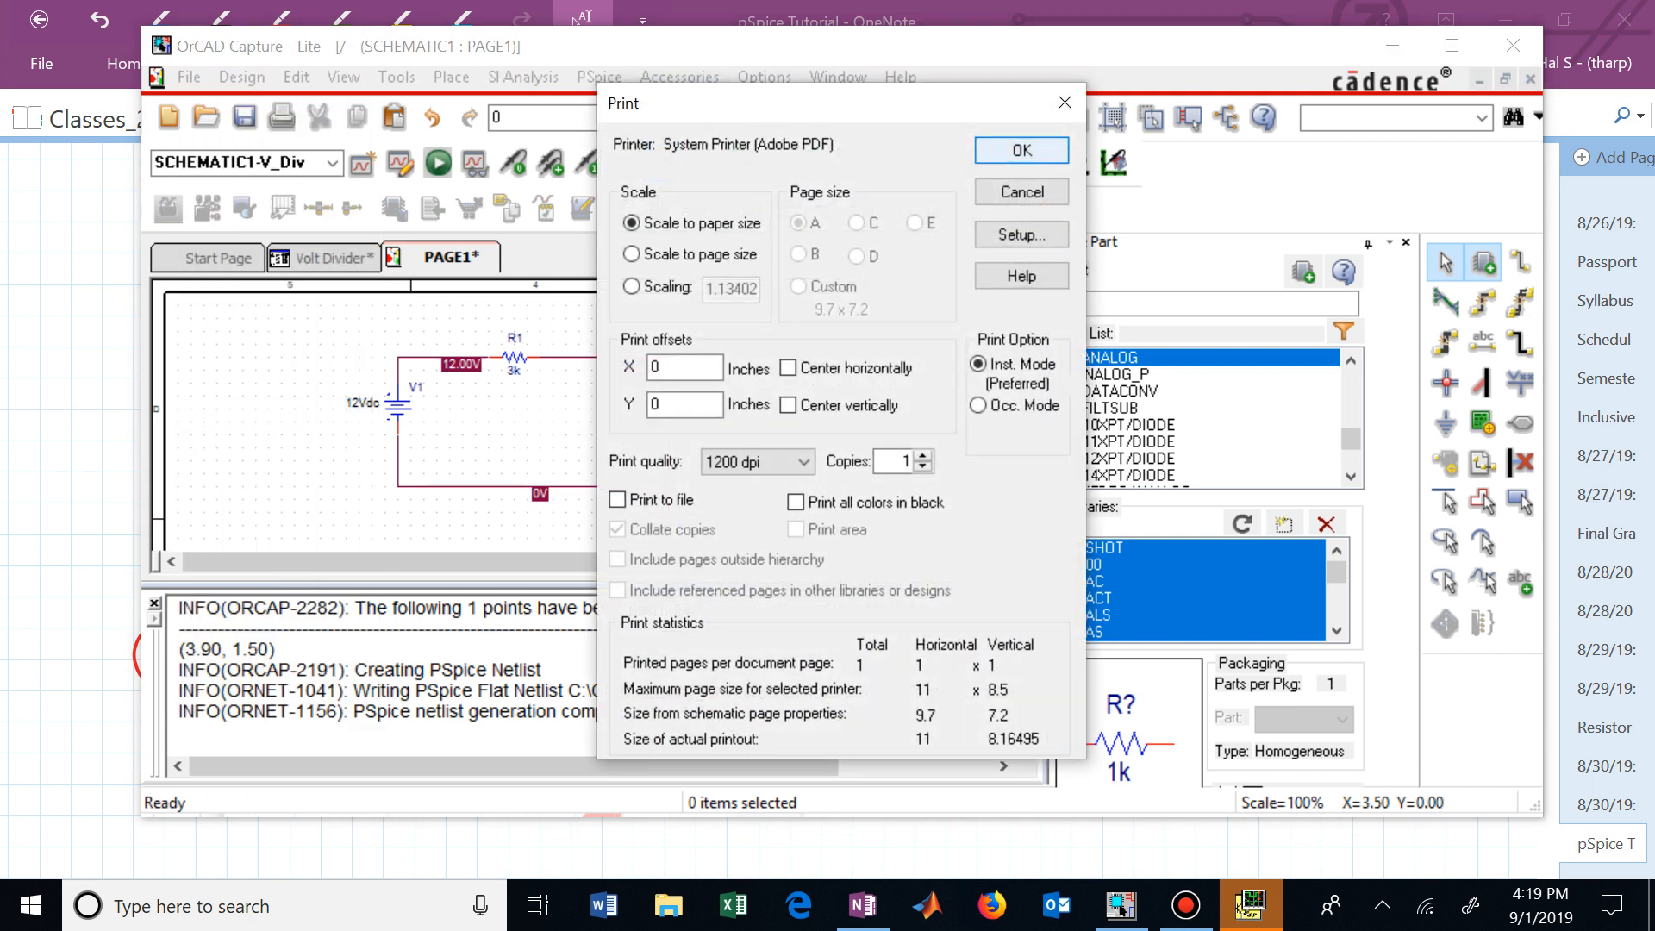
pyautogui.click(1022, 150)
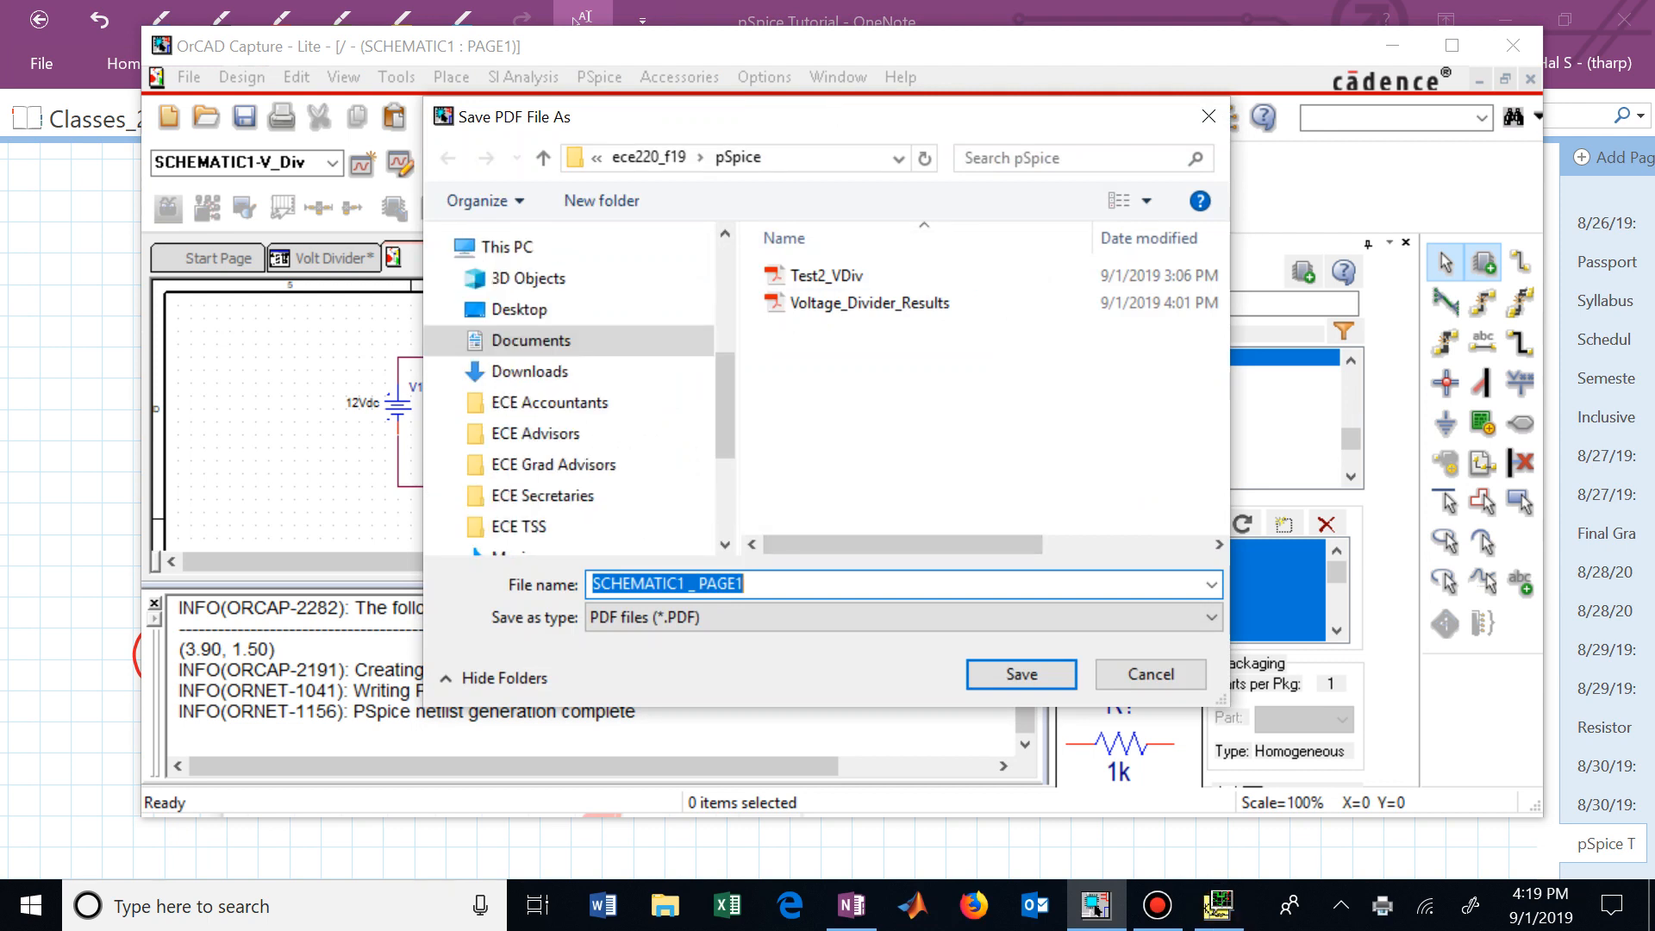
pyautogui.write('Volt')
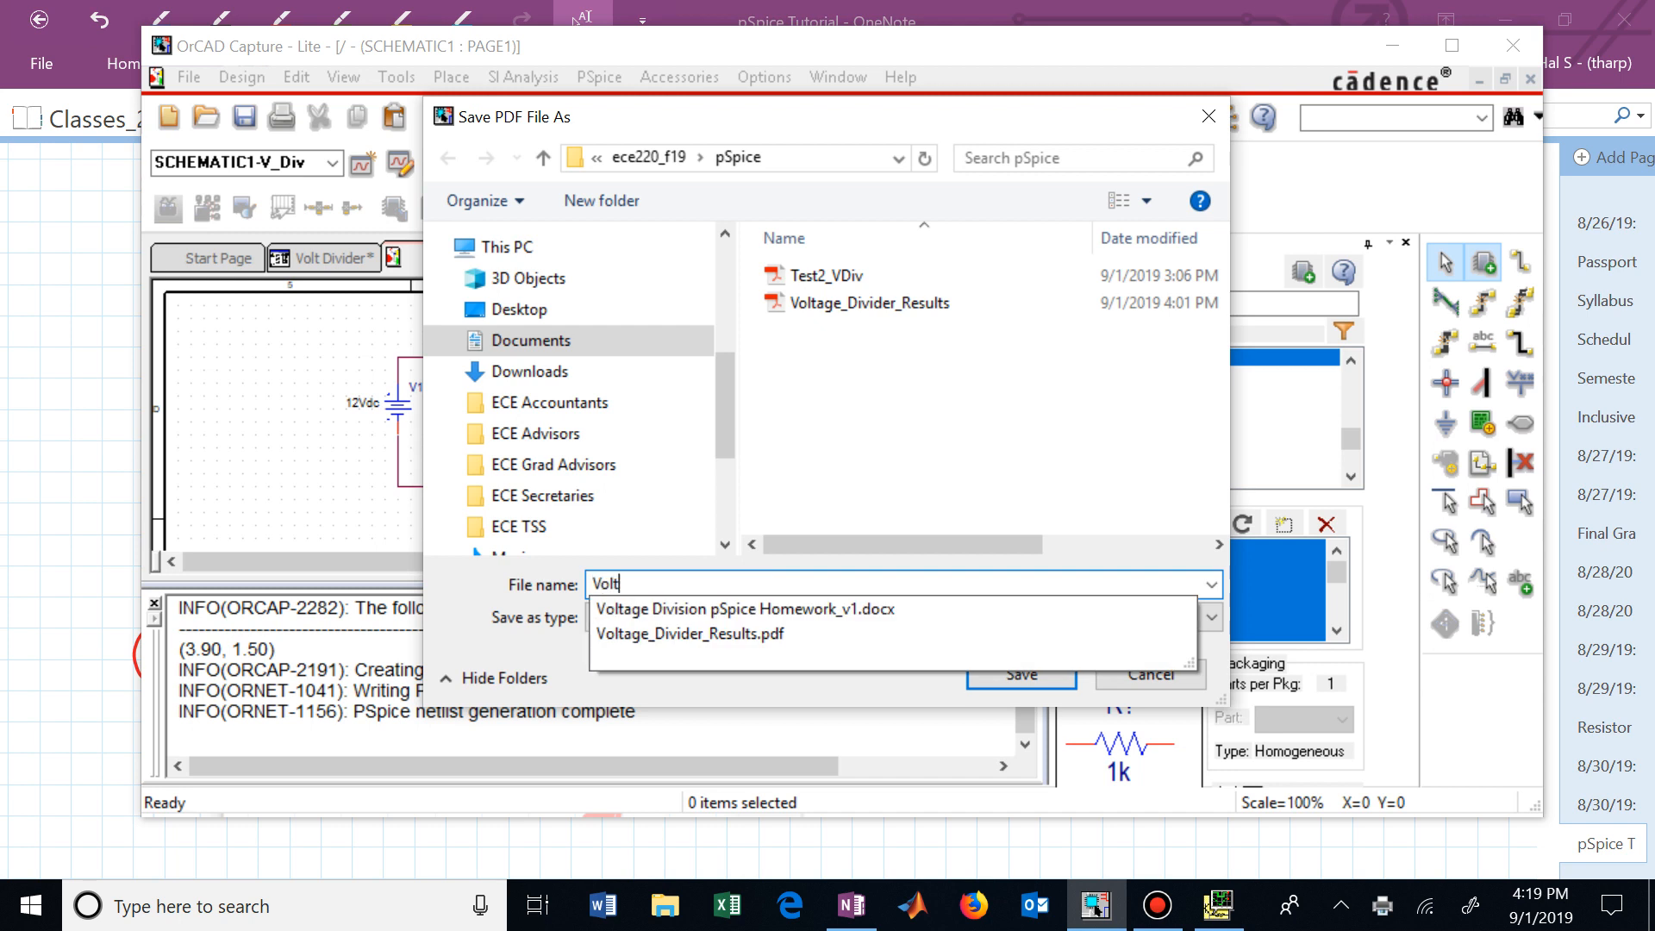
pyautogui.write('_Divide')
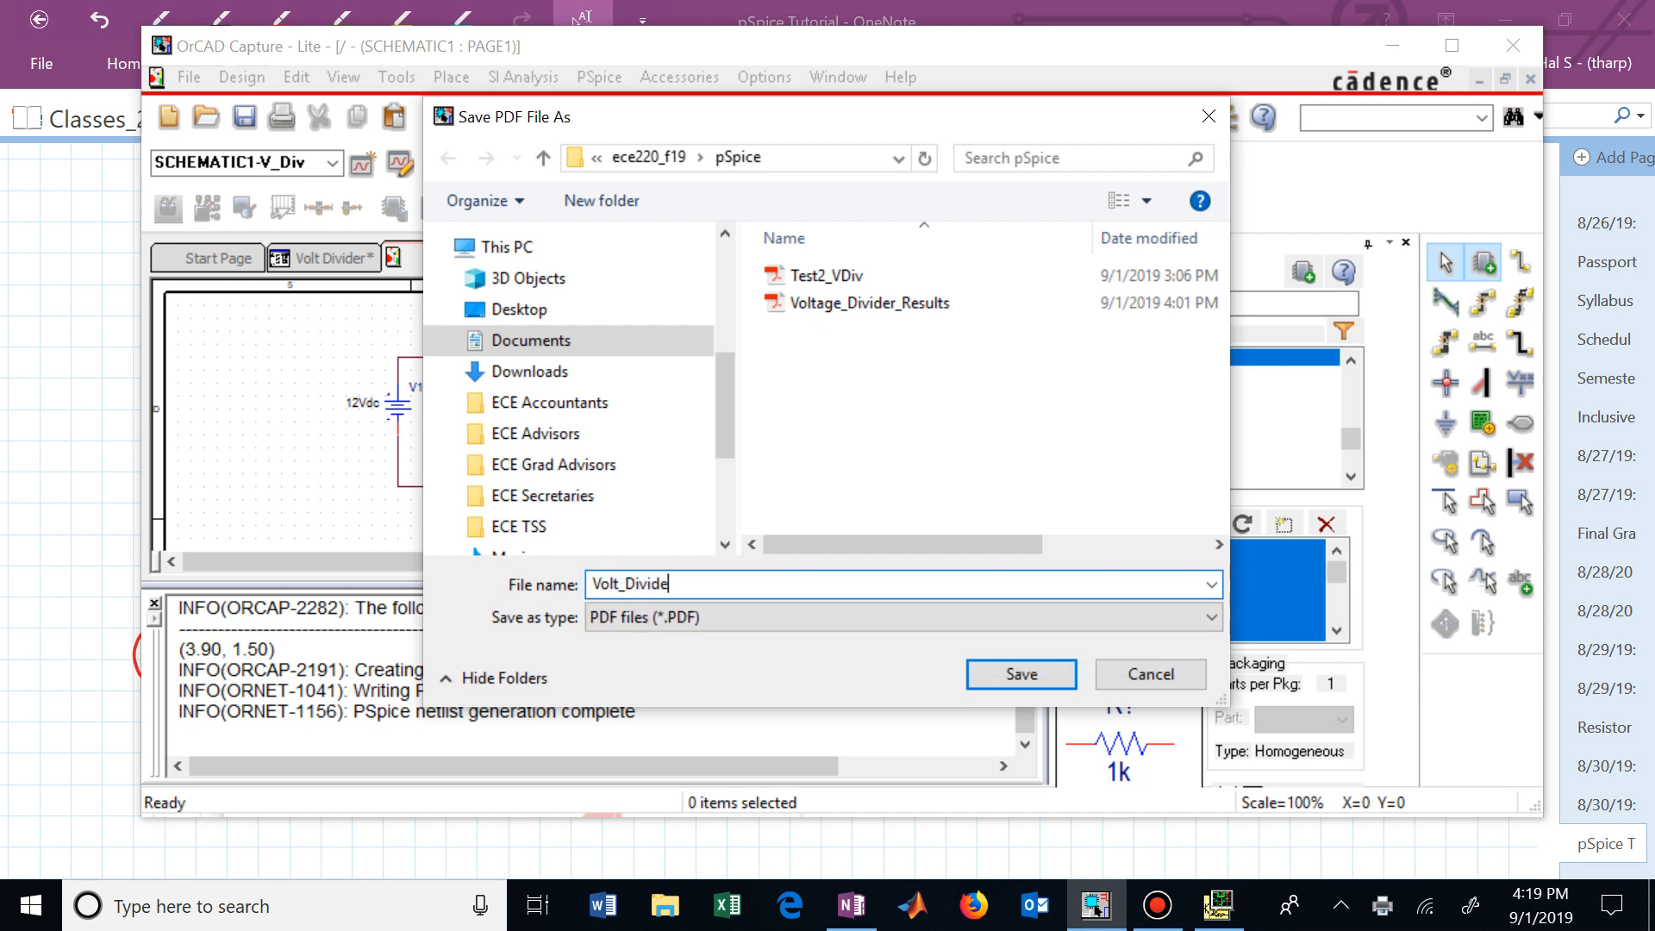
pyautogui.write('r')
pyautogui.click(1021, 674)
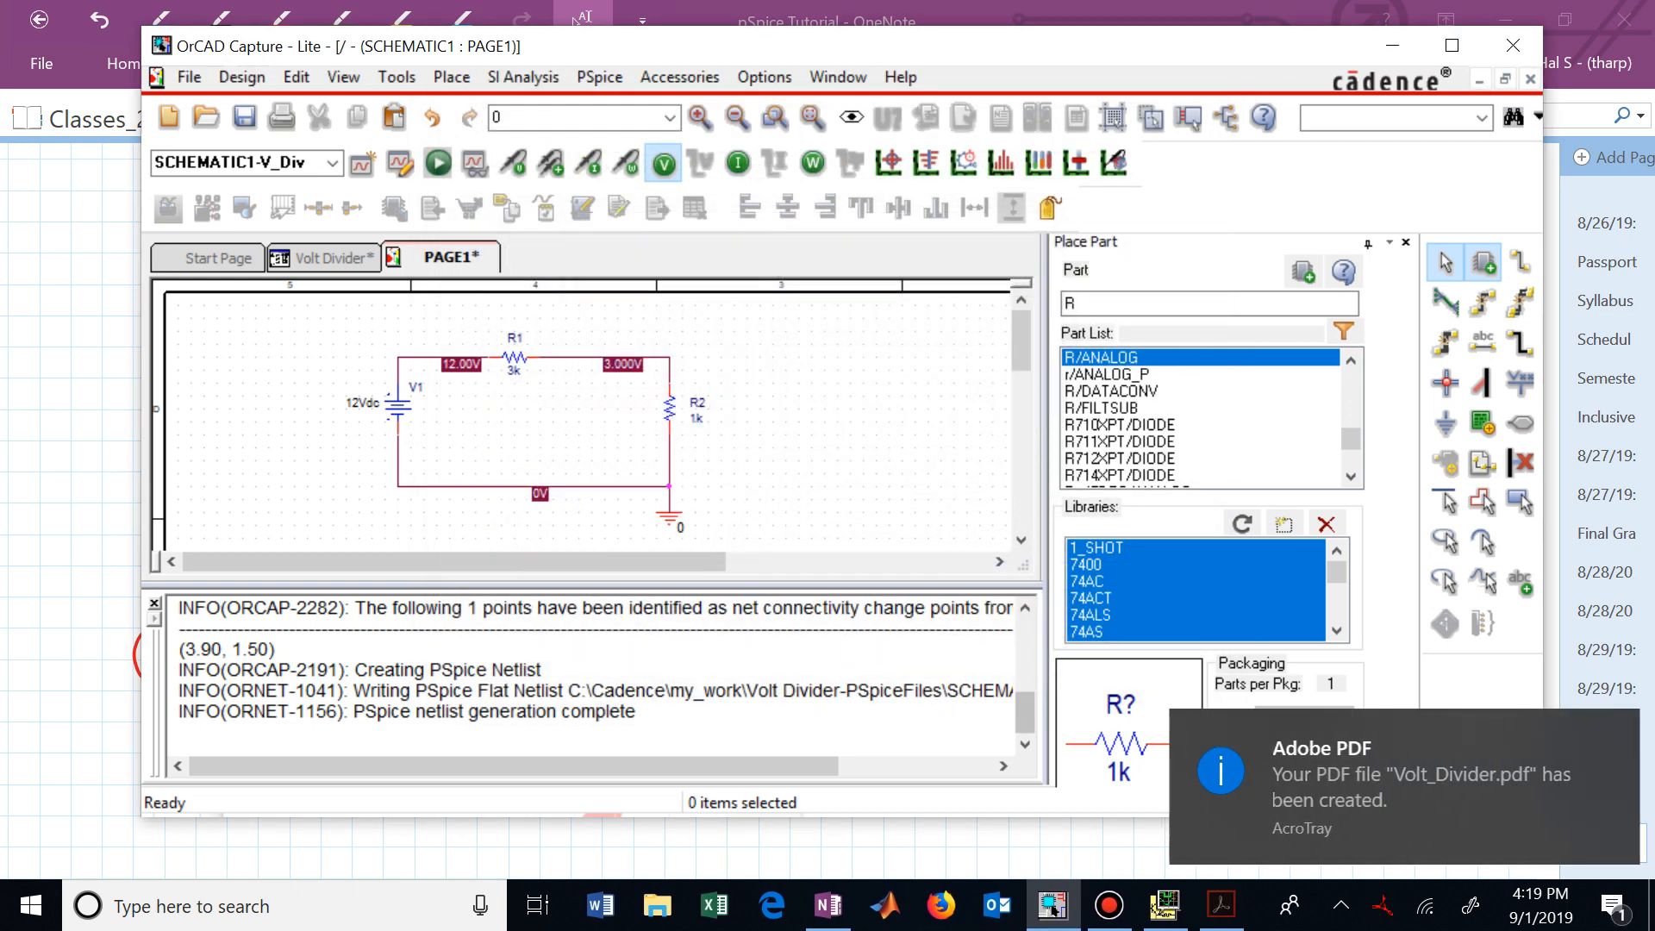
# Step: Review Volt_Divider.pdf in Adobe Acrobat, then return to the schematic editor
pyautogui.hotkey('alt', 'Tab')
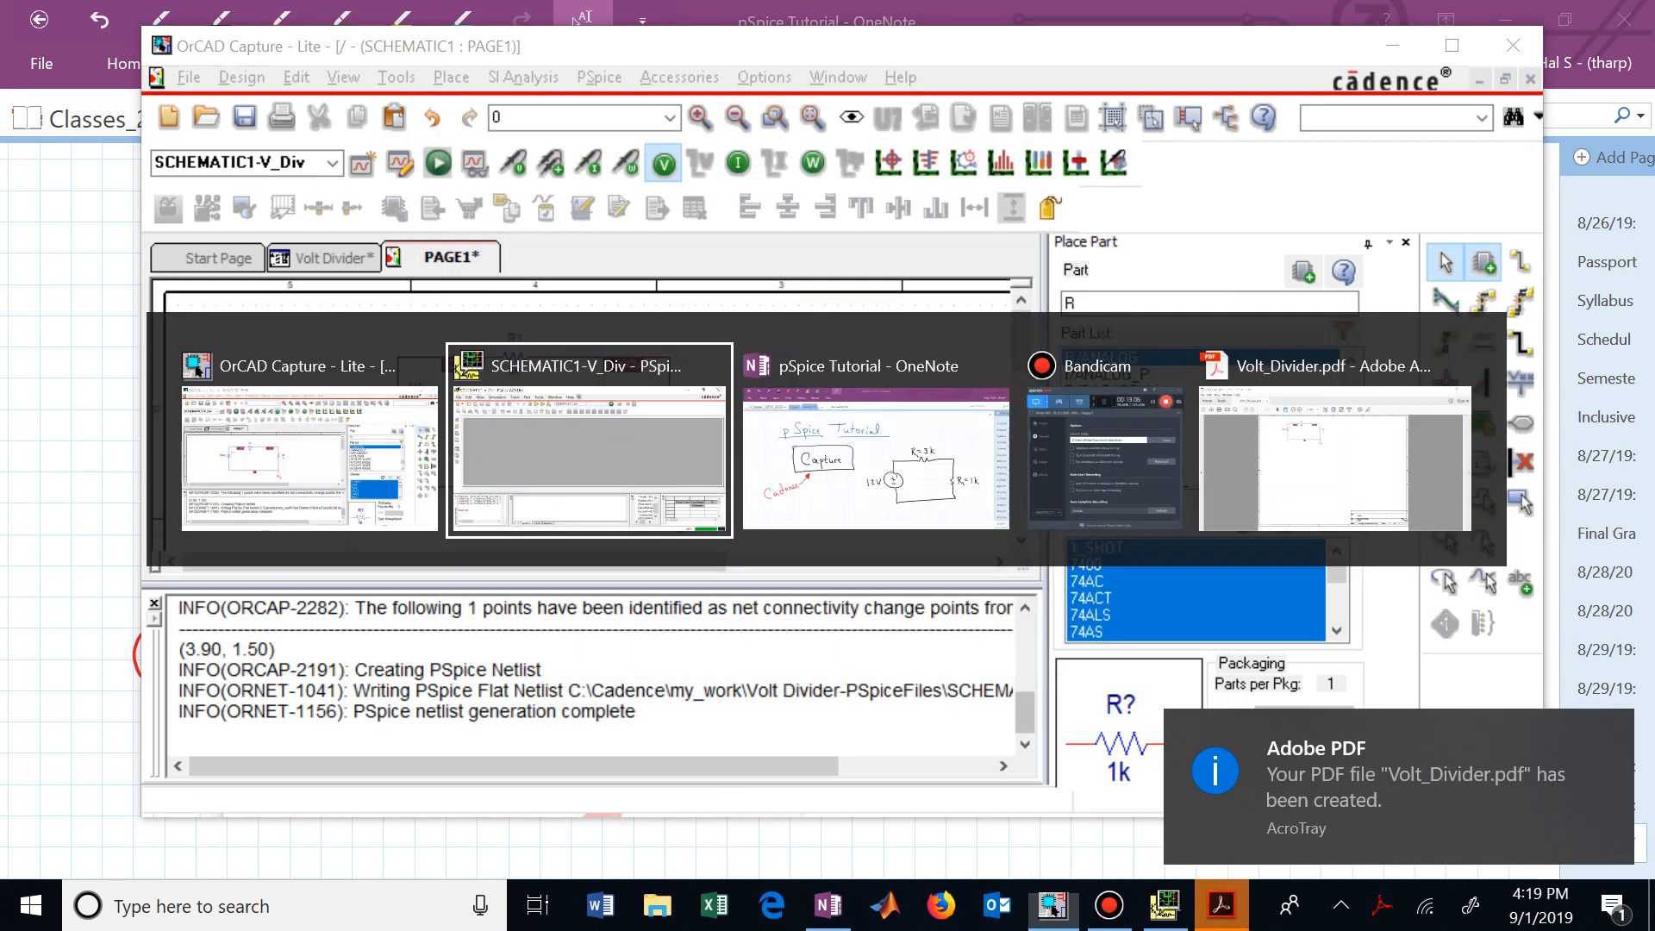
pyautogui.press('Tab')
pyautogui.press('Tab')
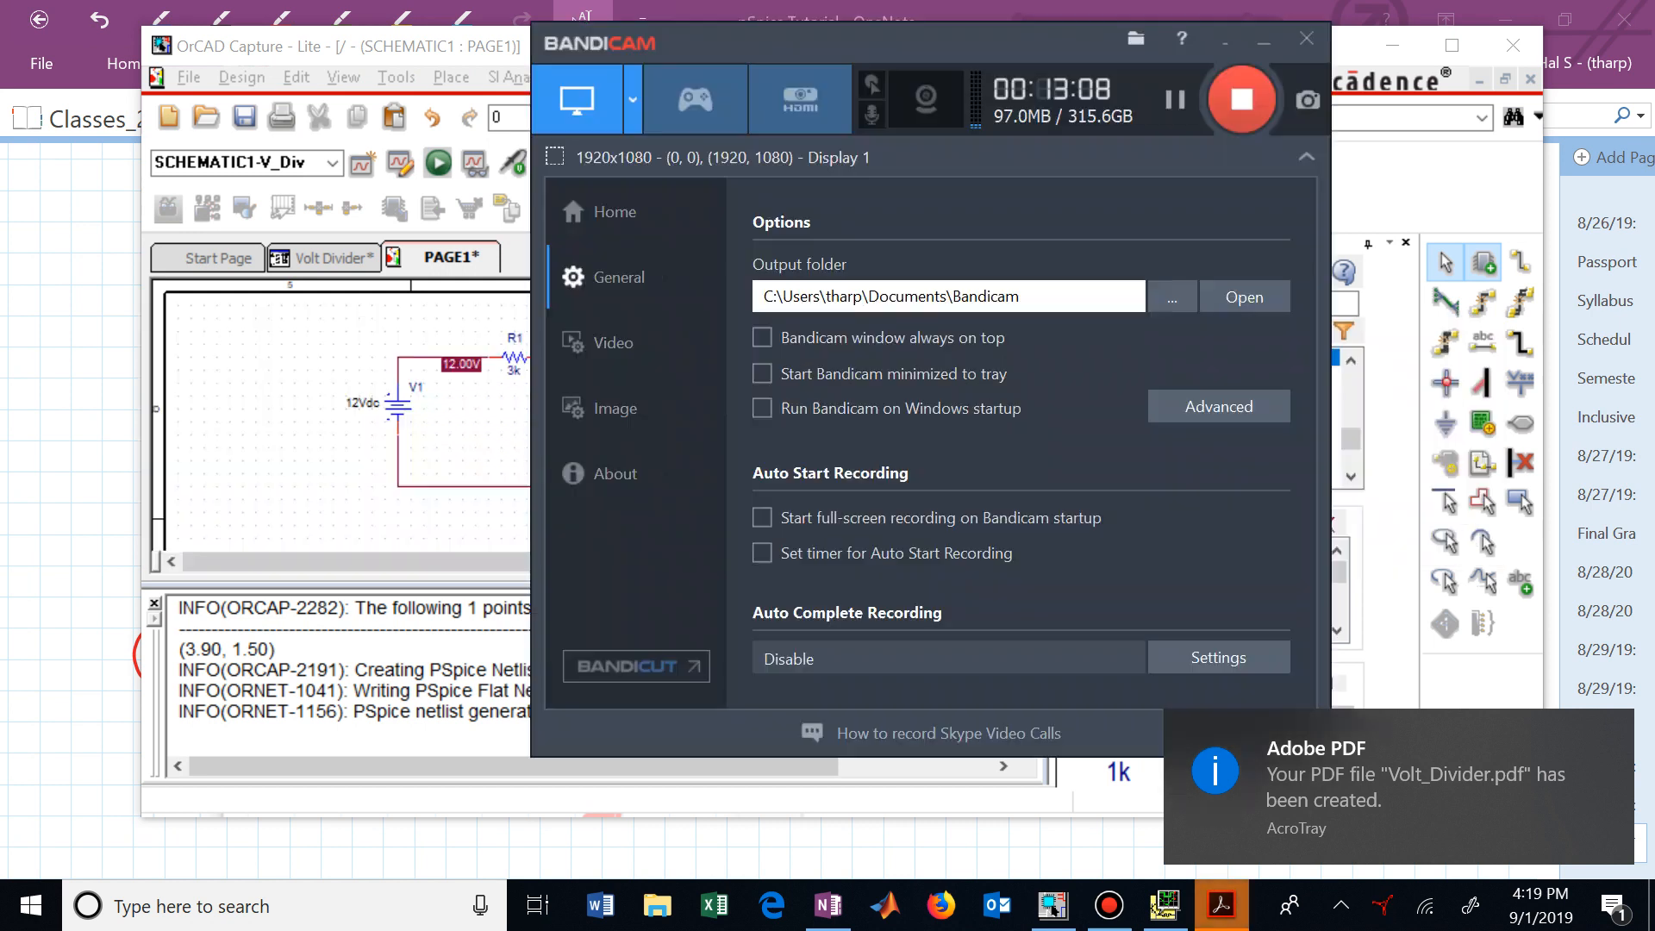
pyautogui.hotkey('alt', 'Tab')
pyautogui.press('Tab')
pyautogui.press('Tab')
pyautogui.press('Tab')
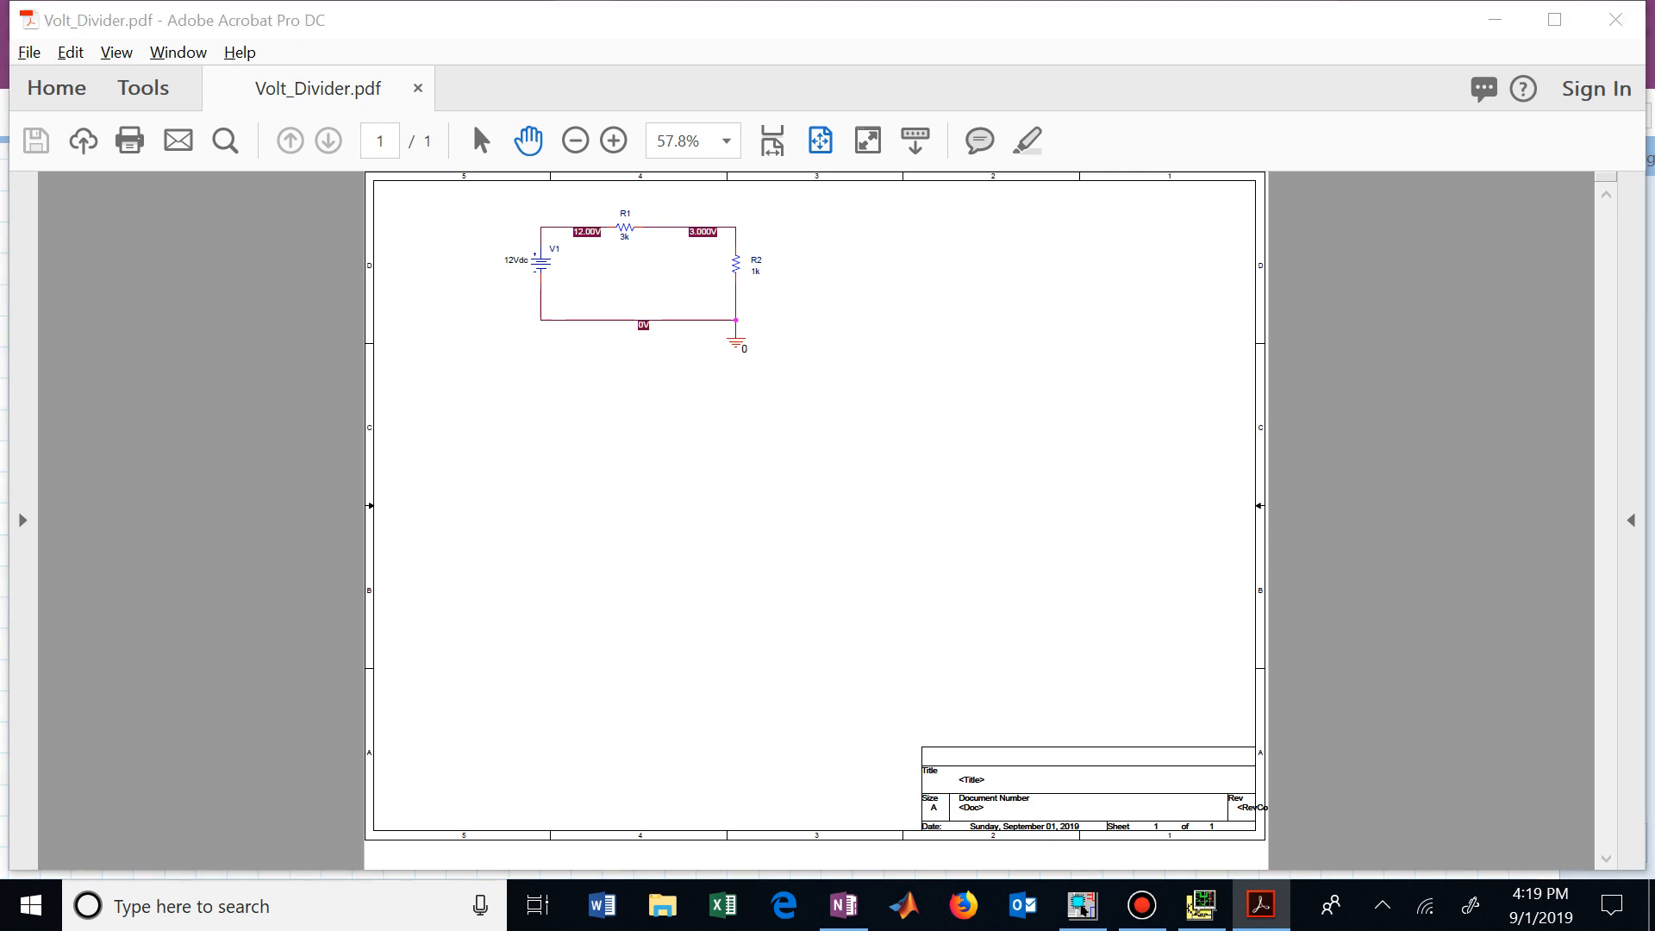
pyautogui.hotkey('alt', 'Tab')
pyautogui.hotkey('alt', 'Tab')
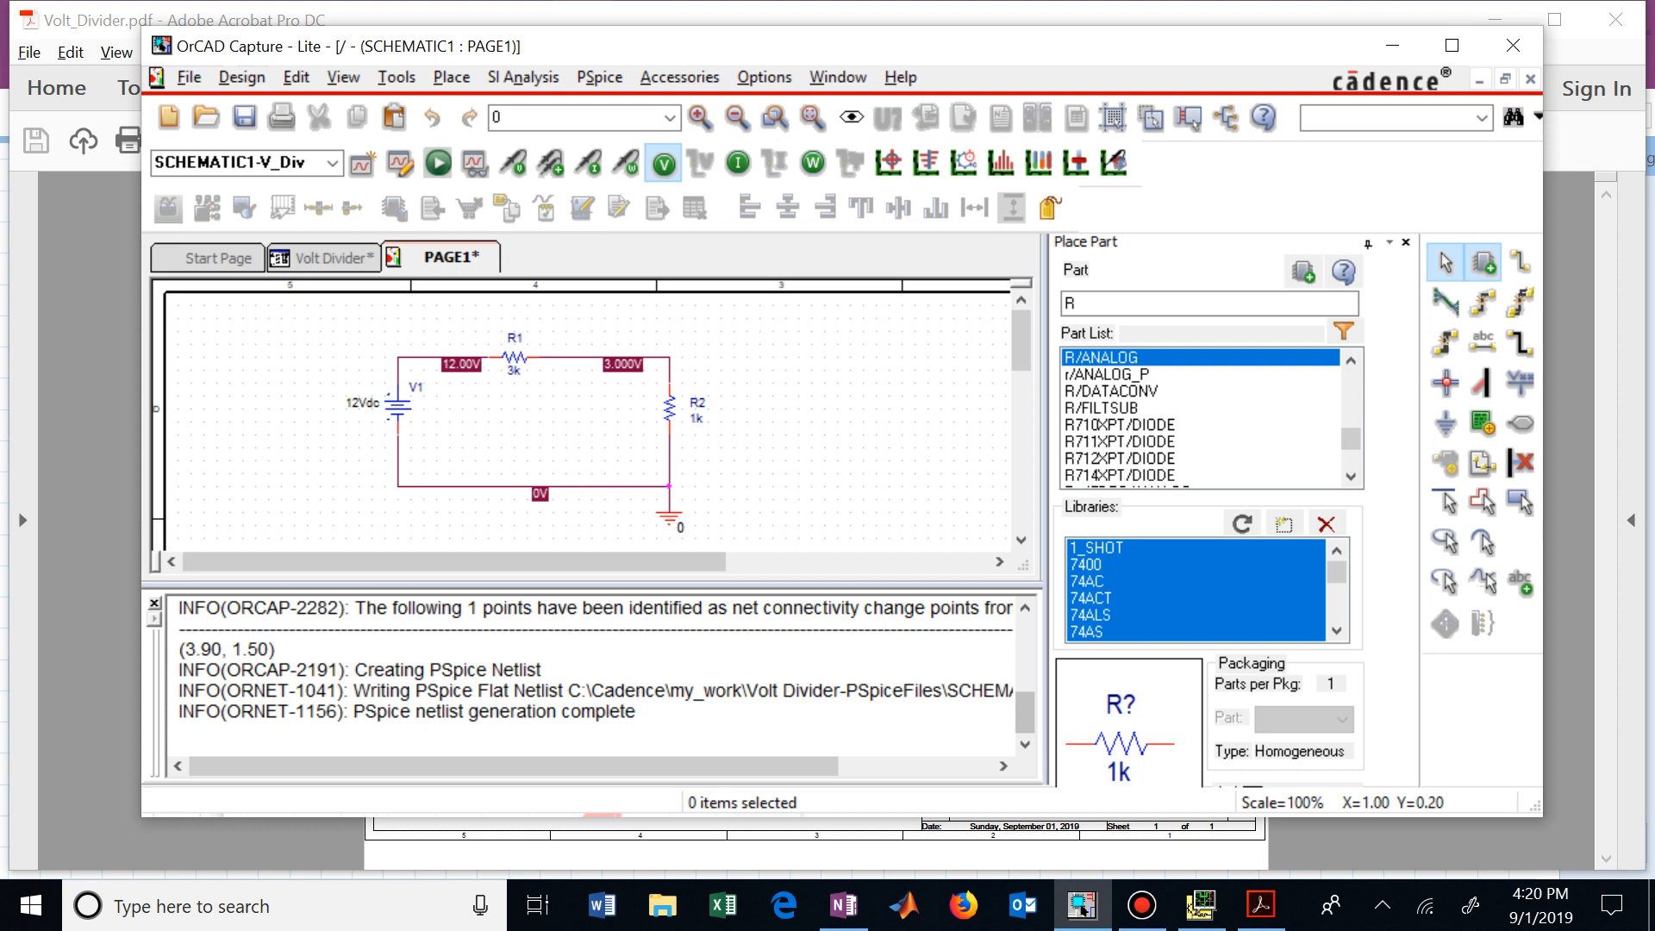
pyautogui.moveTo(294, 318)
pyautogui.mouseDown()
pyautogui.moveTo(760, 434)
pyautogui.moveTo(773, 539)
pyautogui.mouseUp()
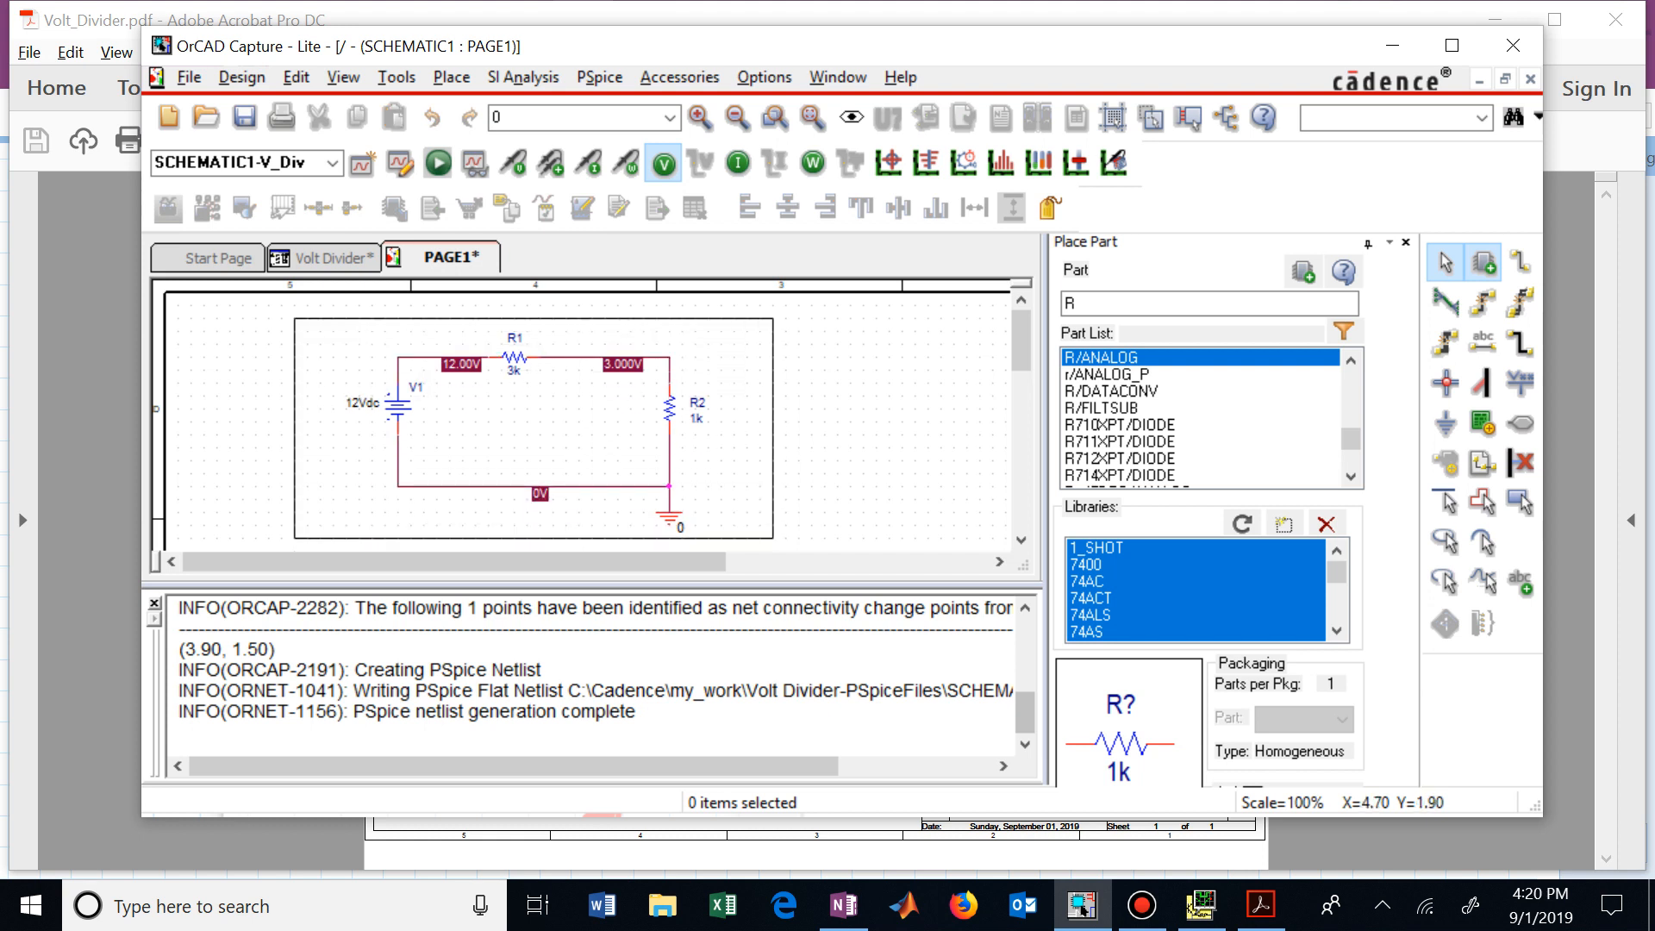
# Step: Select the whole divider circuit and start Word with a blank document
pyautogui.moveTo(773, 538); pyautogui.dragTo(773, 538)
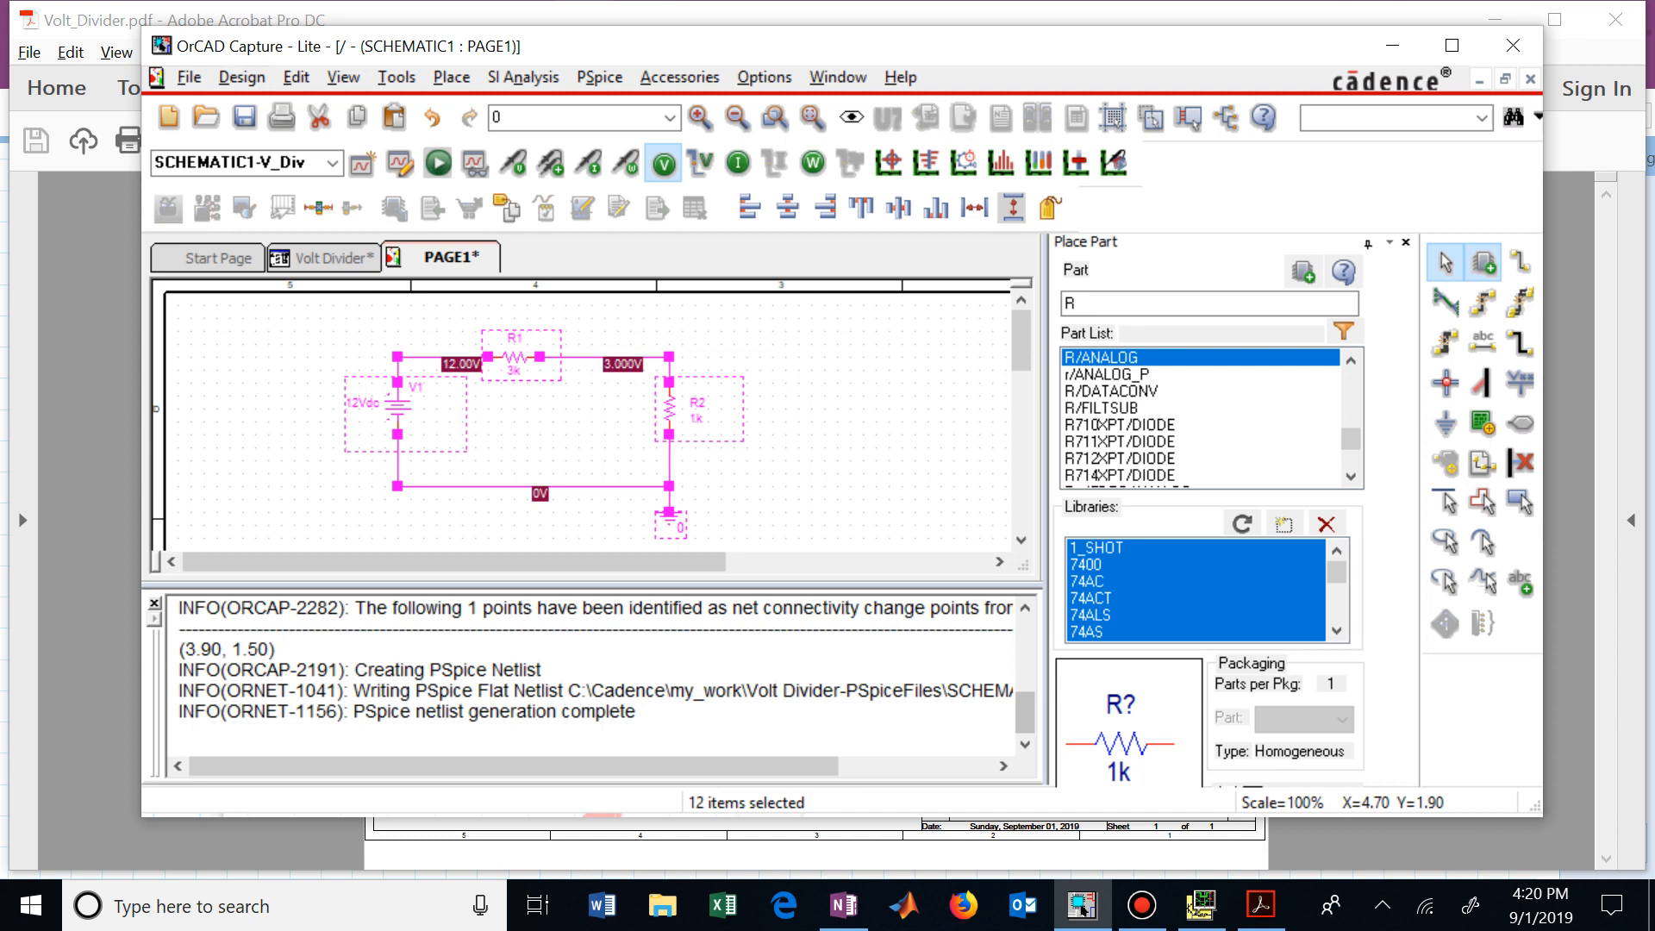
pyautogui.click(602, 905)
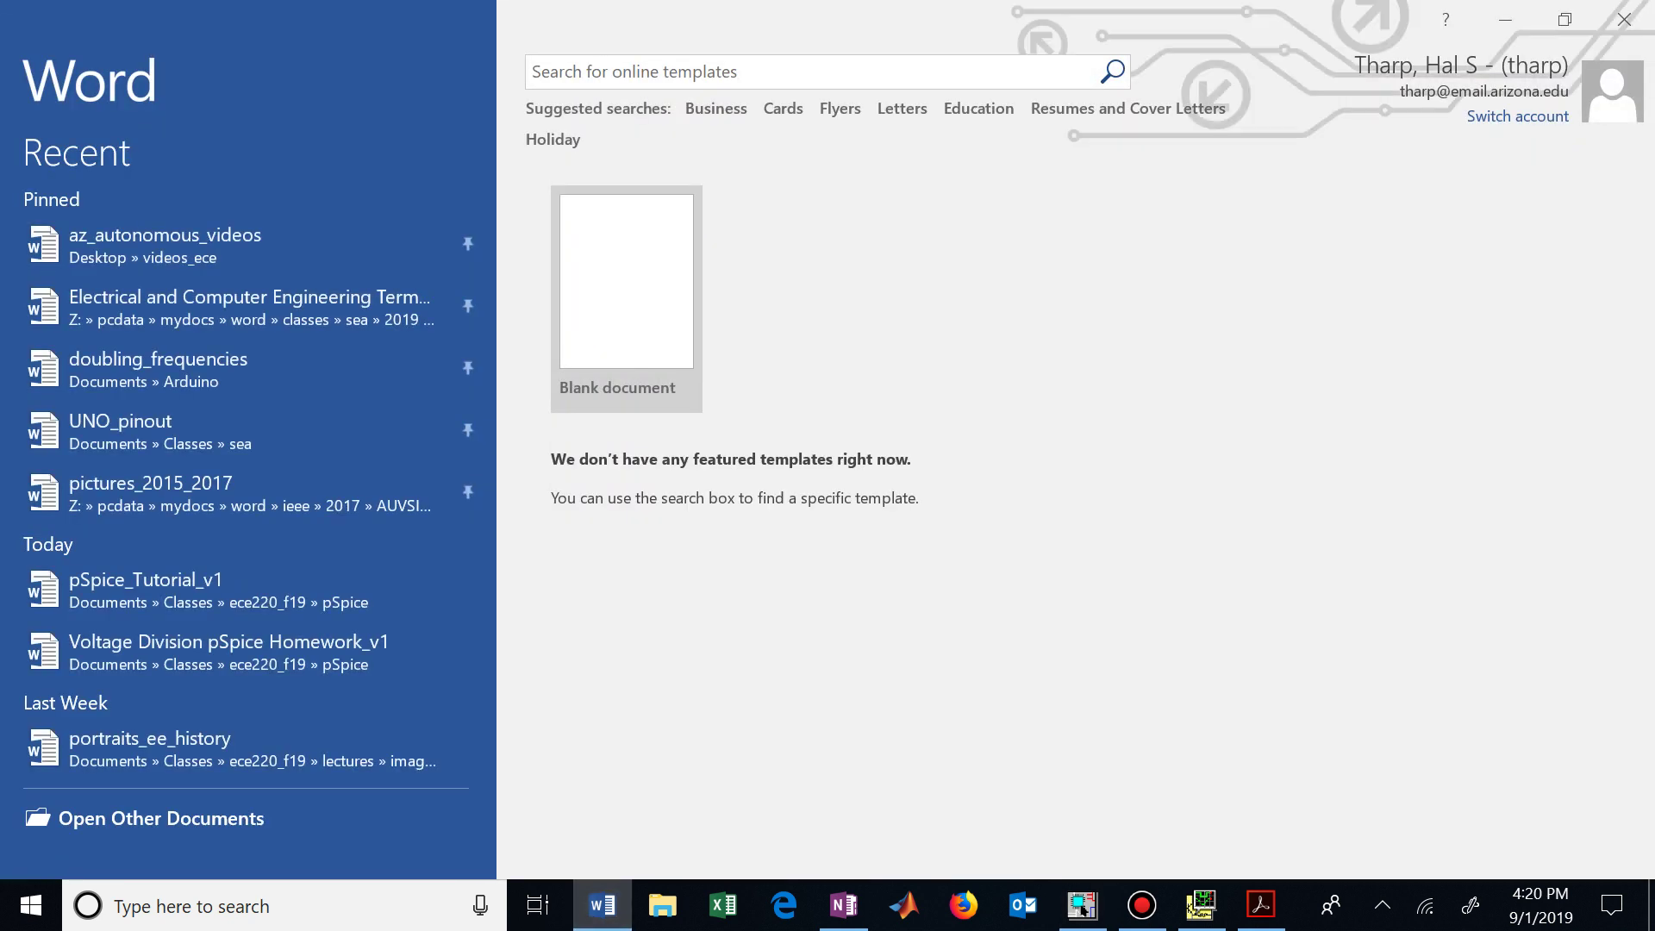
pyautogui.click(626, 298)
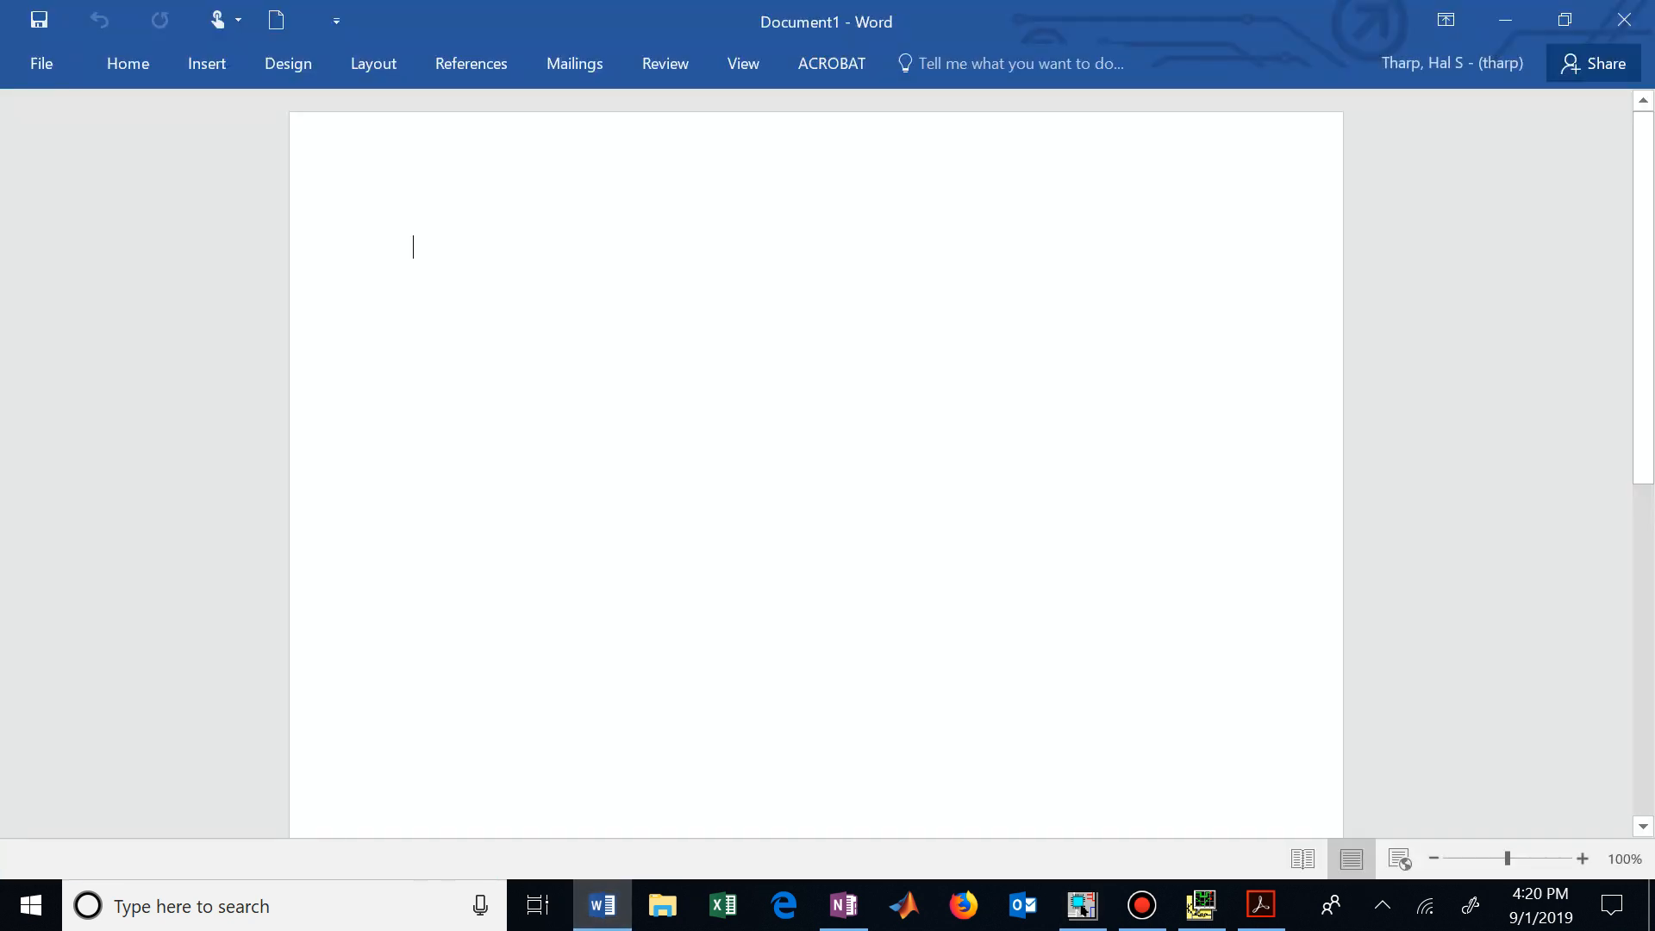
pyautogui.write('Volt')
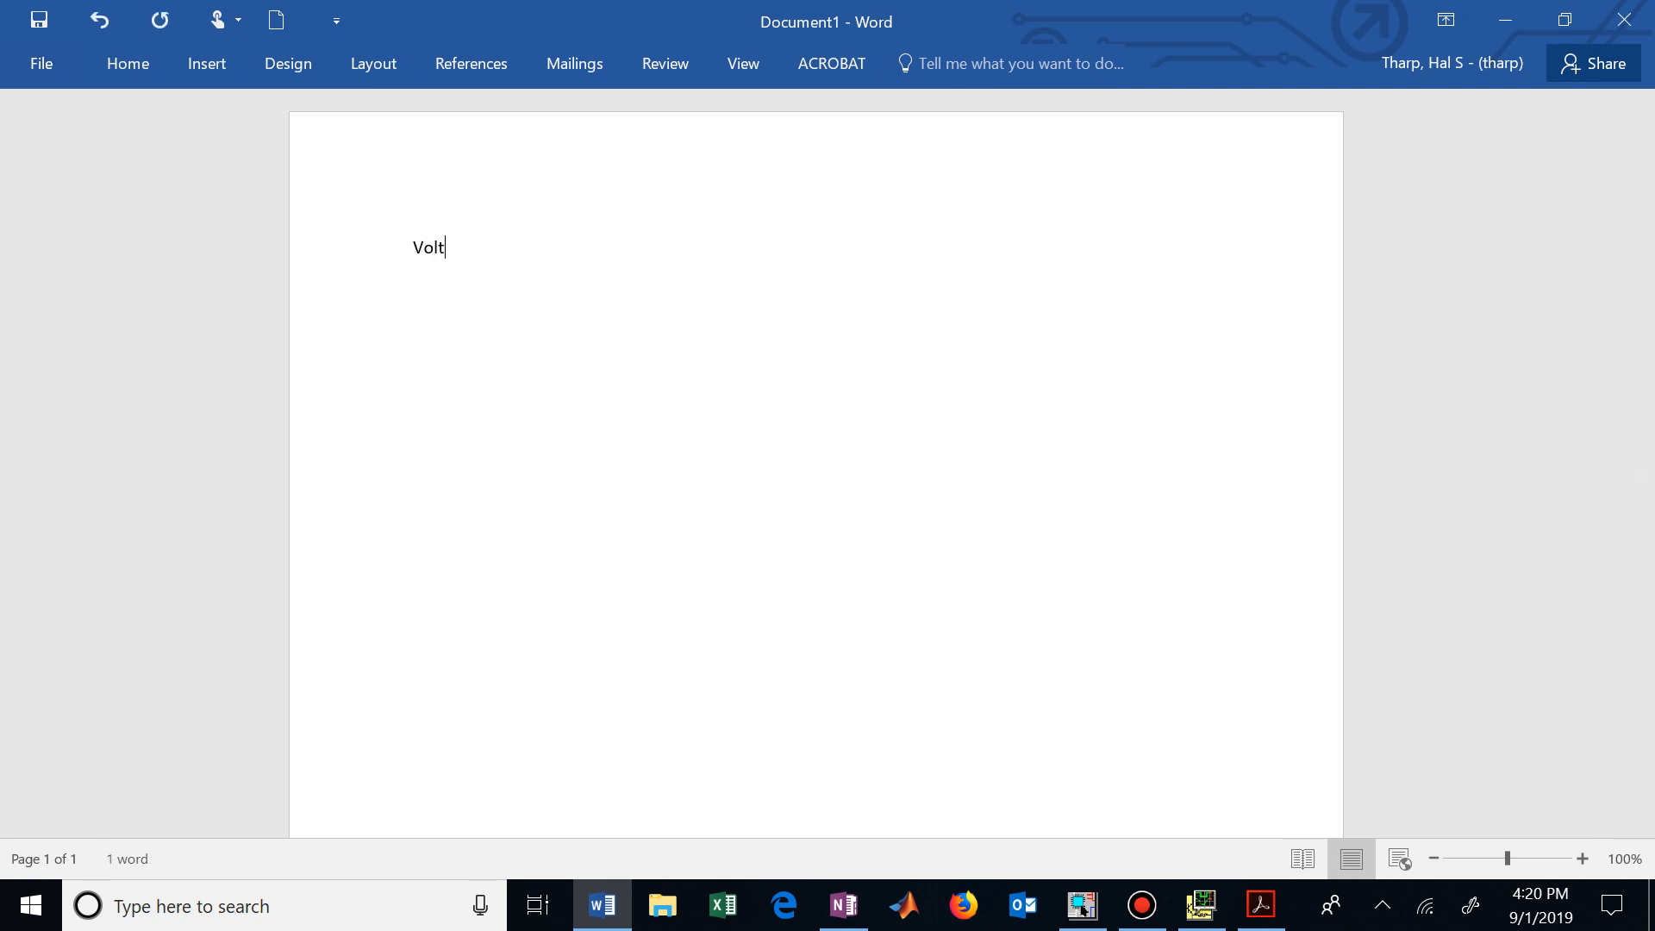
pyautogui.write('age Divider ')
pyautogui.write('Tutor')
pyautogui.write('ial')
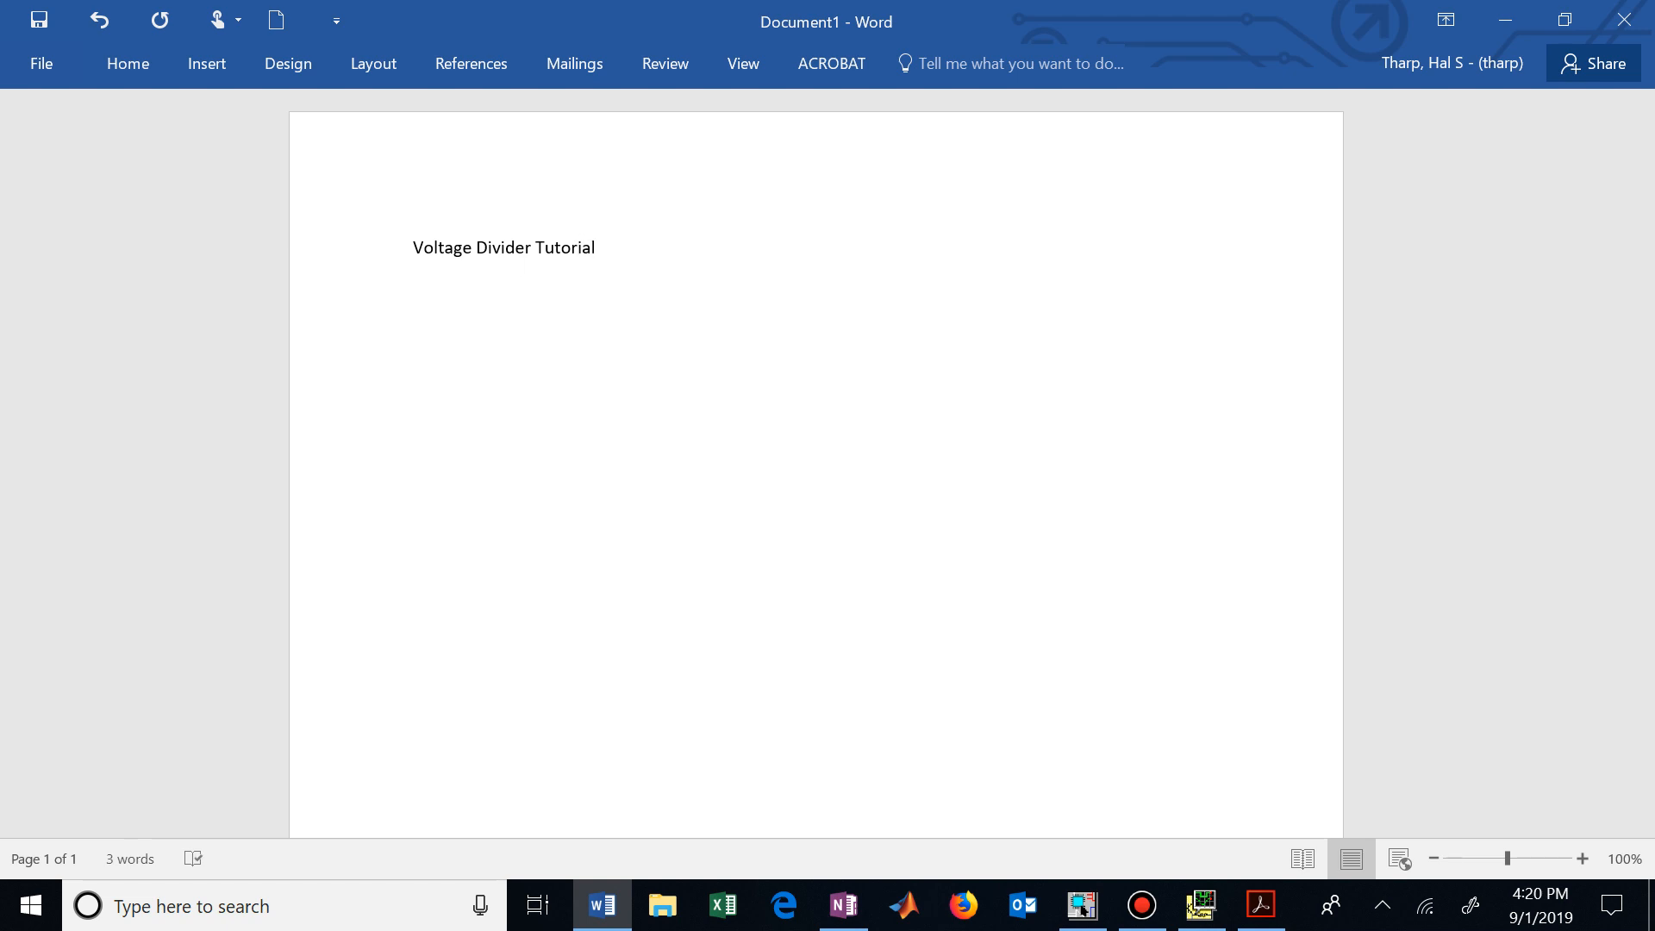
# Step: Title the document 'Voltage Divider Tutorial' and view the Home paste options
pyautogui.press('Return')
pyautogui.press('Return')
pyautogui.click(128, 64)
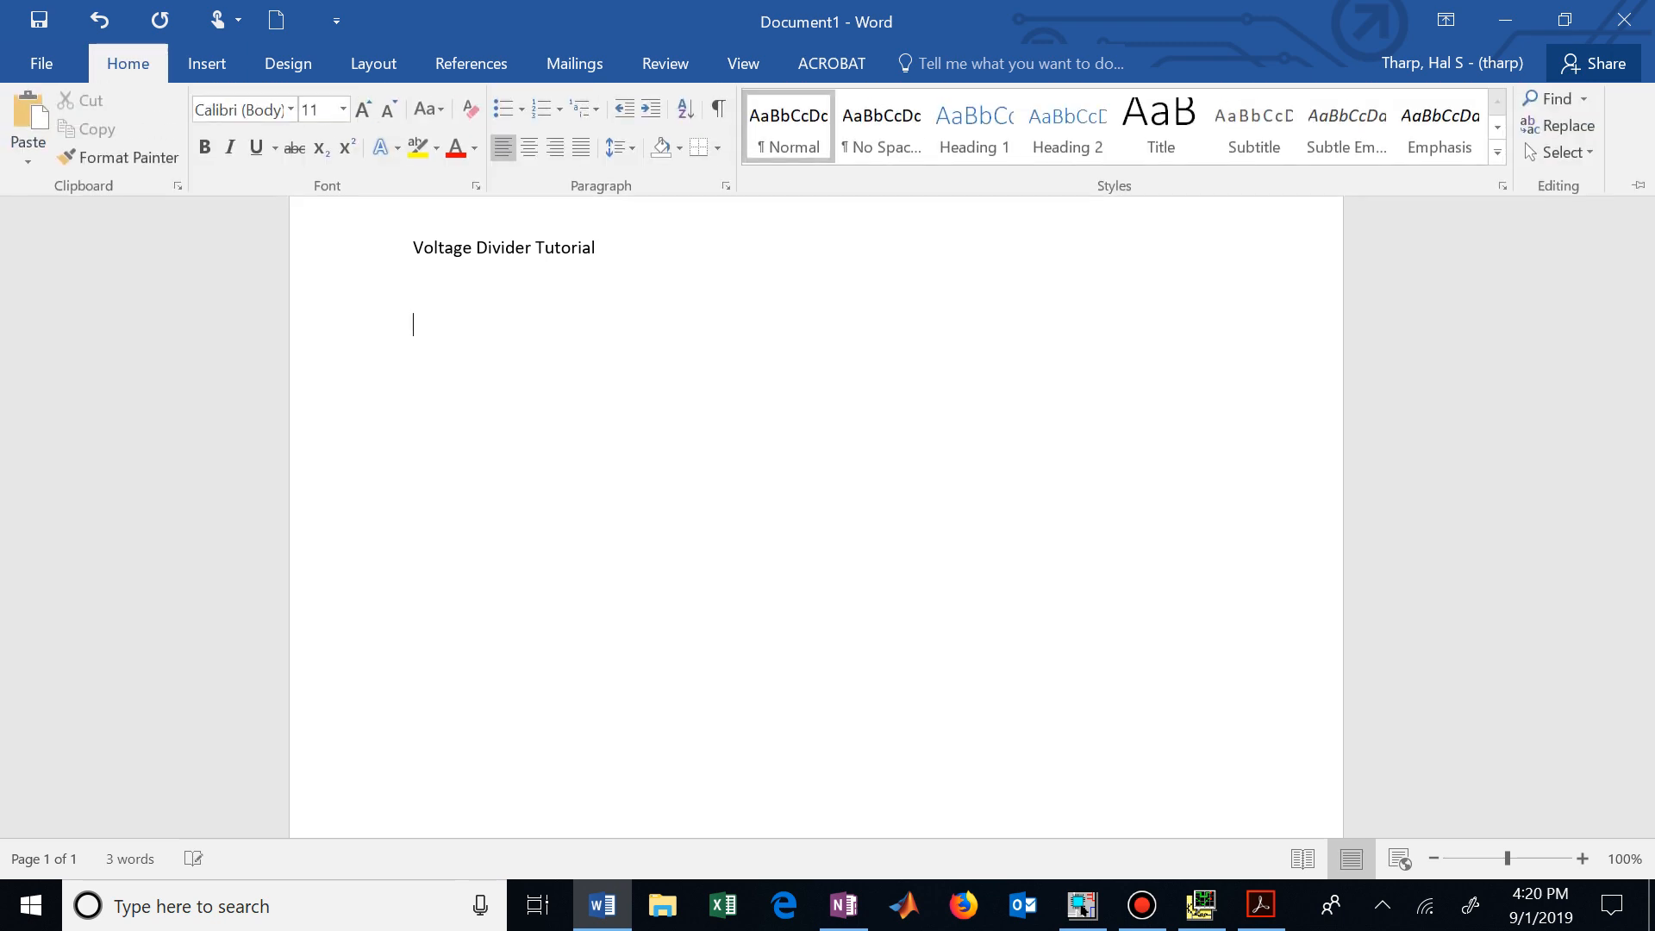
pyautogui.click(28, 152)
# Step: Paste the voltage divider schematic below the title and enlarge the picture across the page
pyautogui.press('Escape')
pyautogui.hotkey('ctrl', 'v')
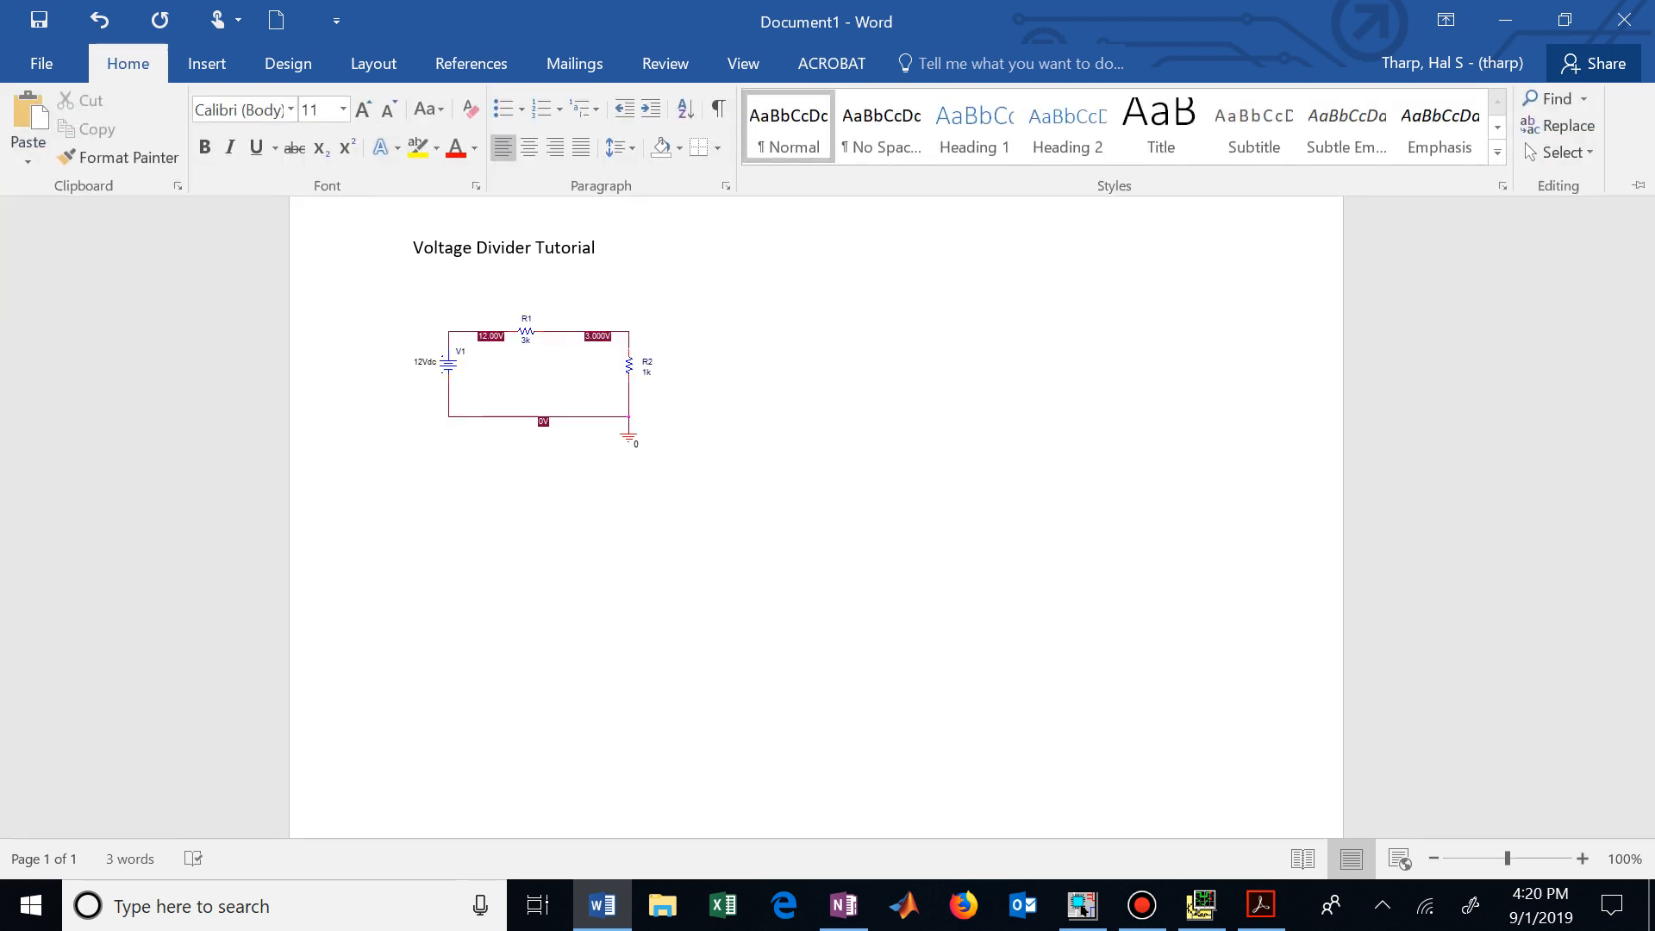
pyautogui.hotkey('ctrl', 'F1')
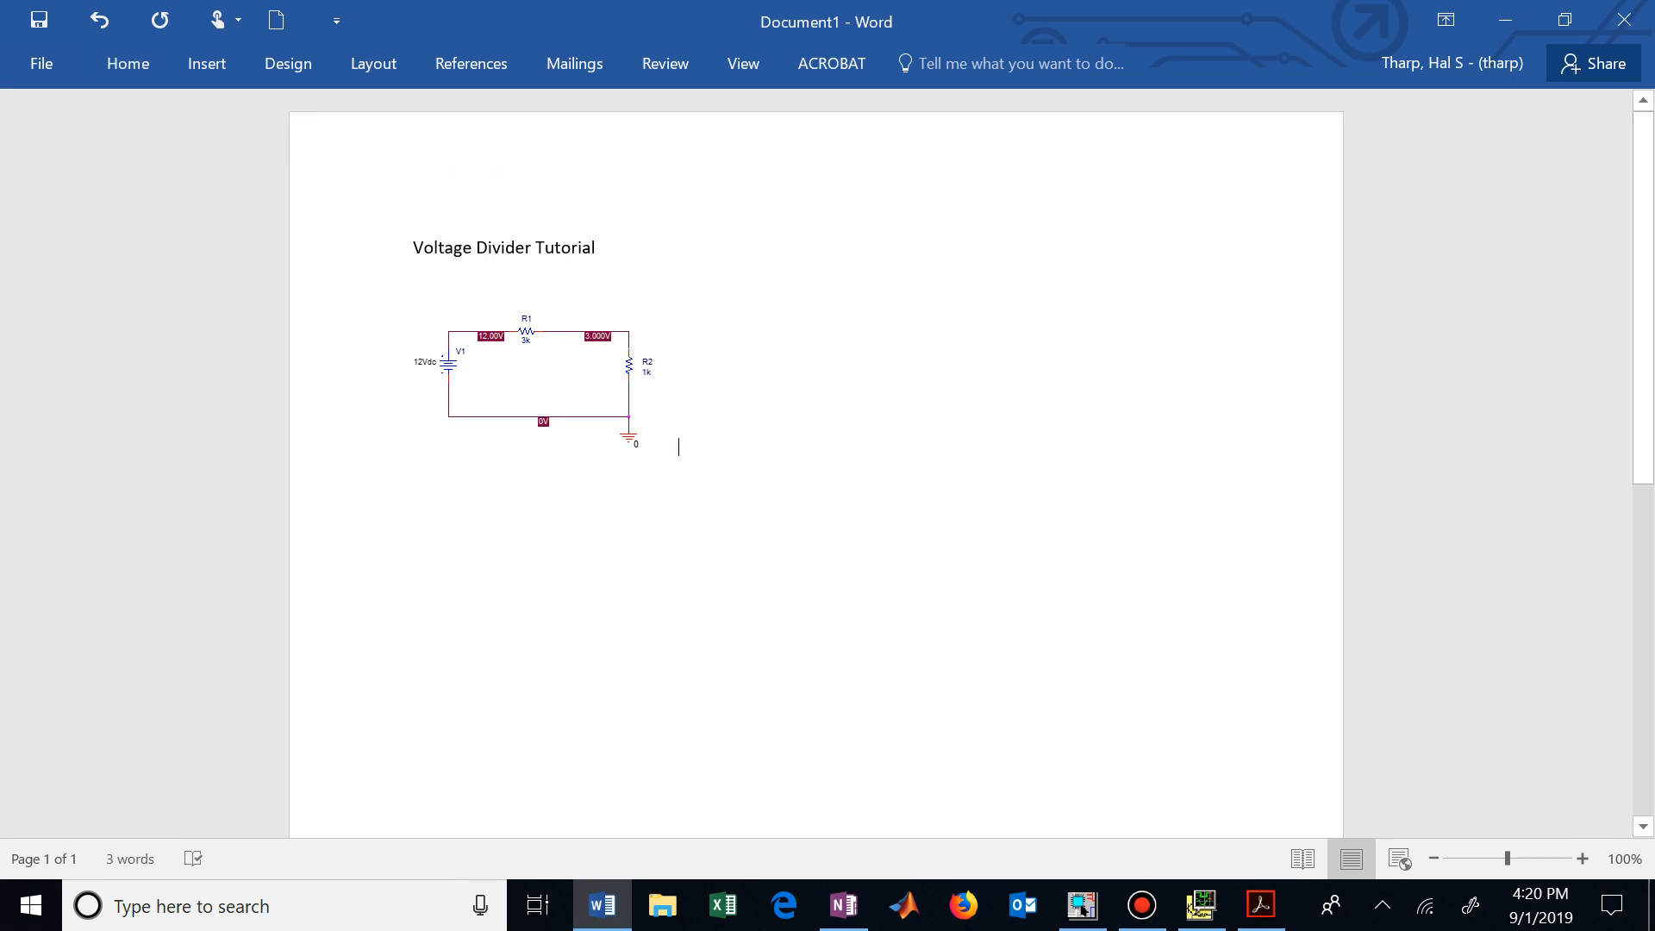
pyautogui.hotkey('shift', 'Left')
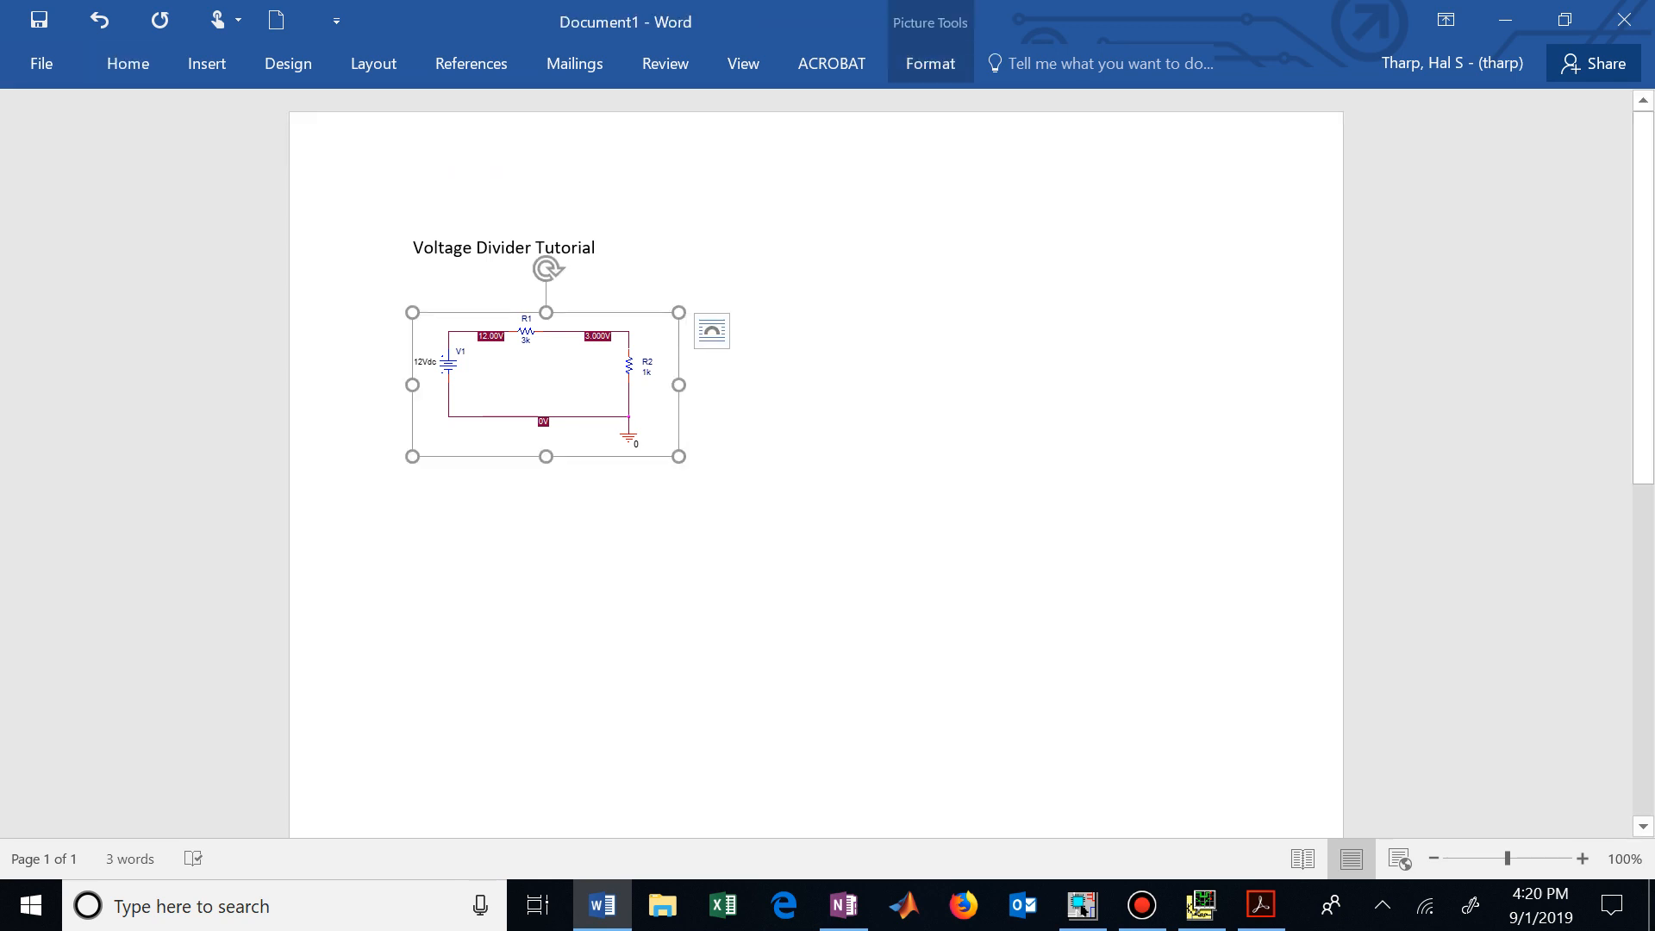
pyautogui.moveTo(679, 455)
pyautogui.mouseDown()
pyautogui.moveTo(1123, 696)
pyautogui.moveTo(1082, 673)
pyautogui.mouseUp()
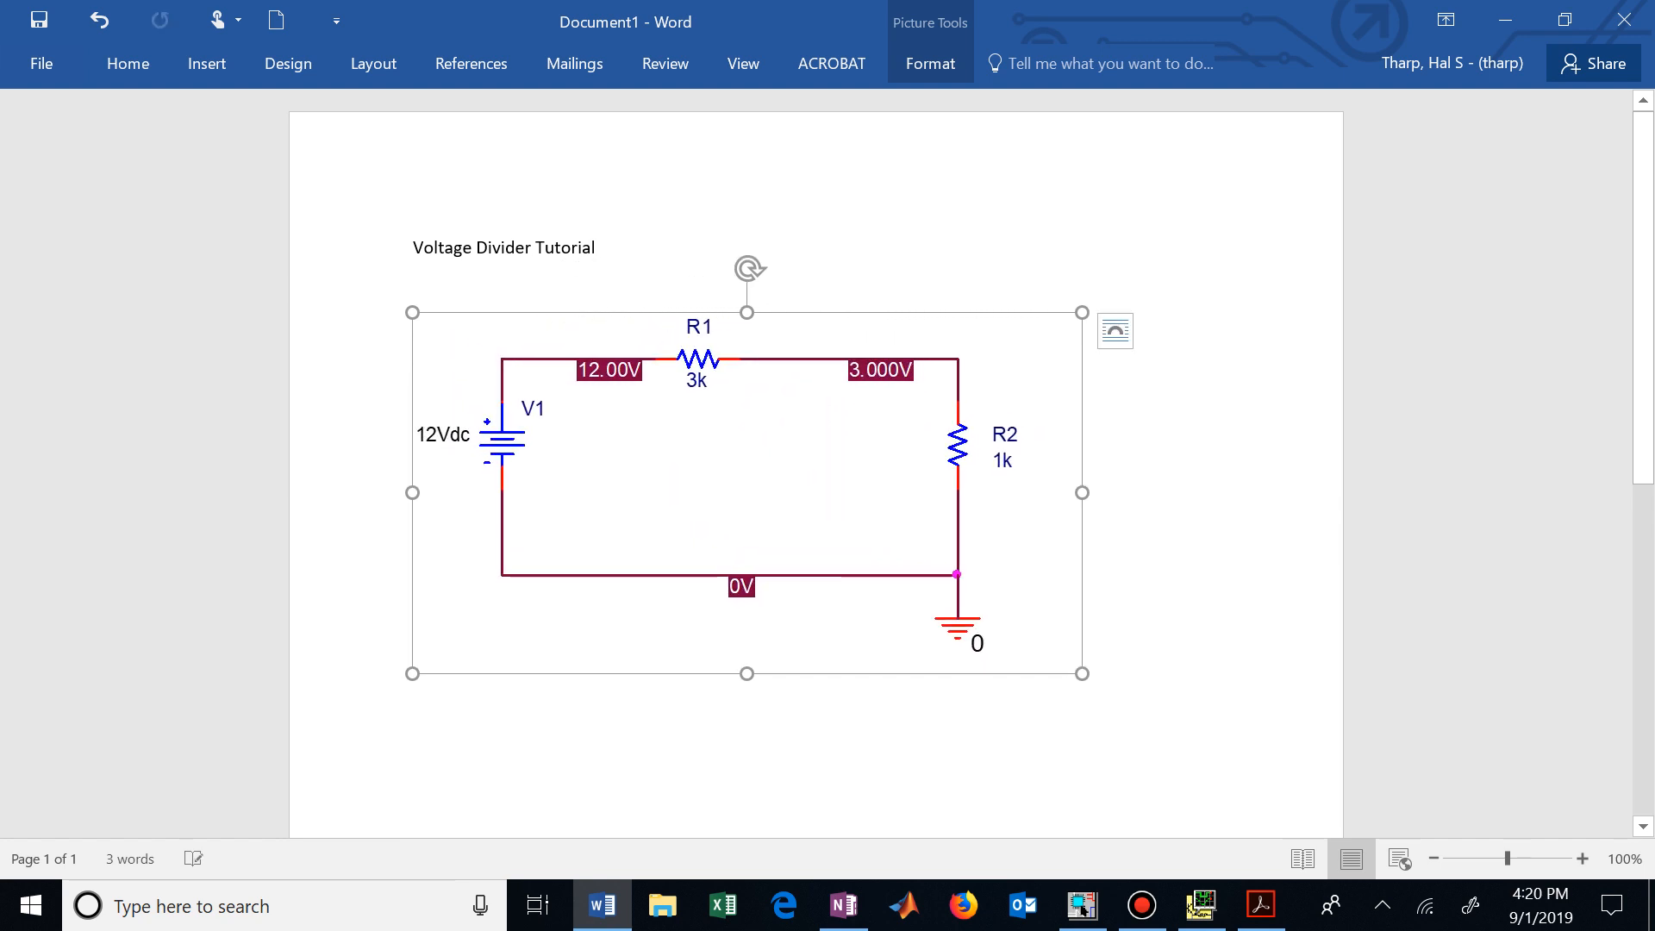
pyautogui.click(1081, 688)
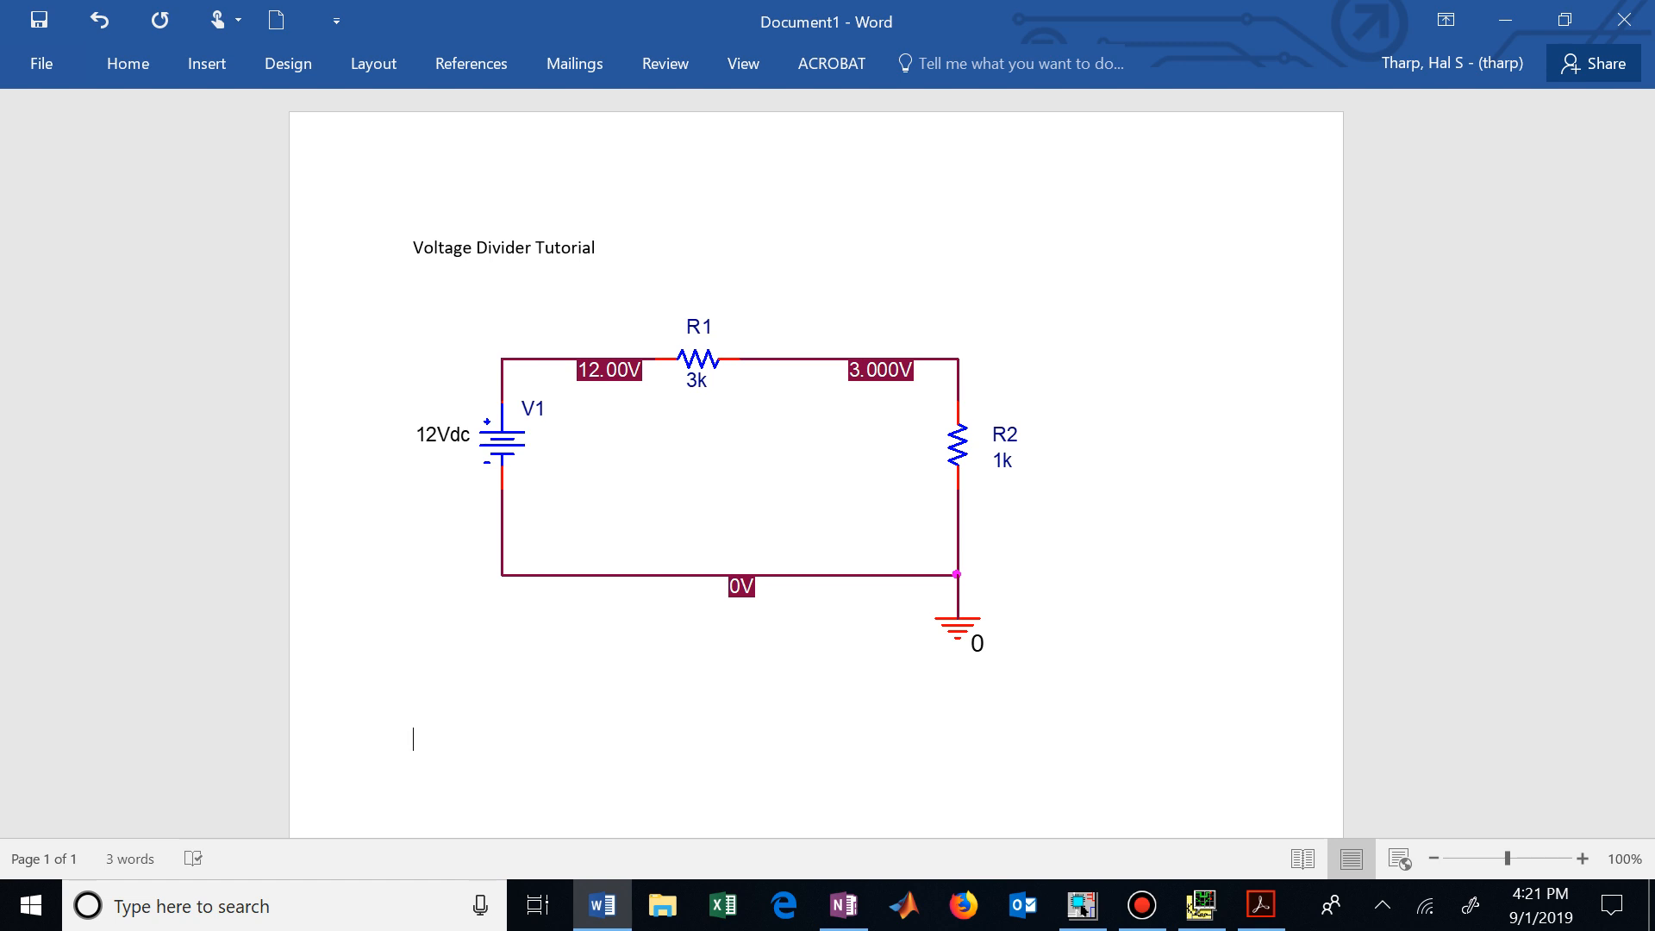
# Step: Return to OrCAD Capture, clear the schematic selection and browse the File menu
pyautogui.hotkey('alt', 'Tab')
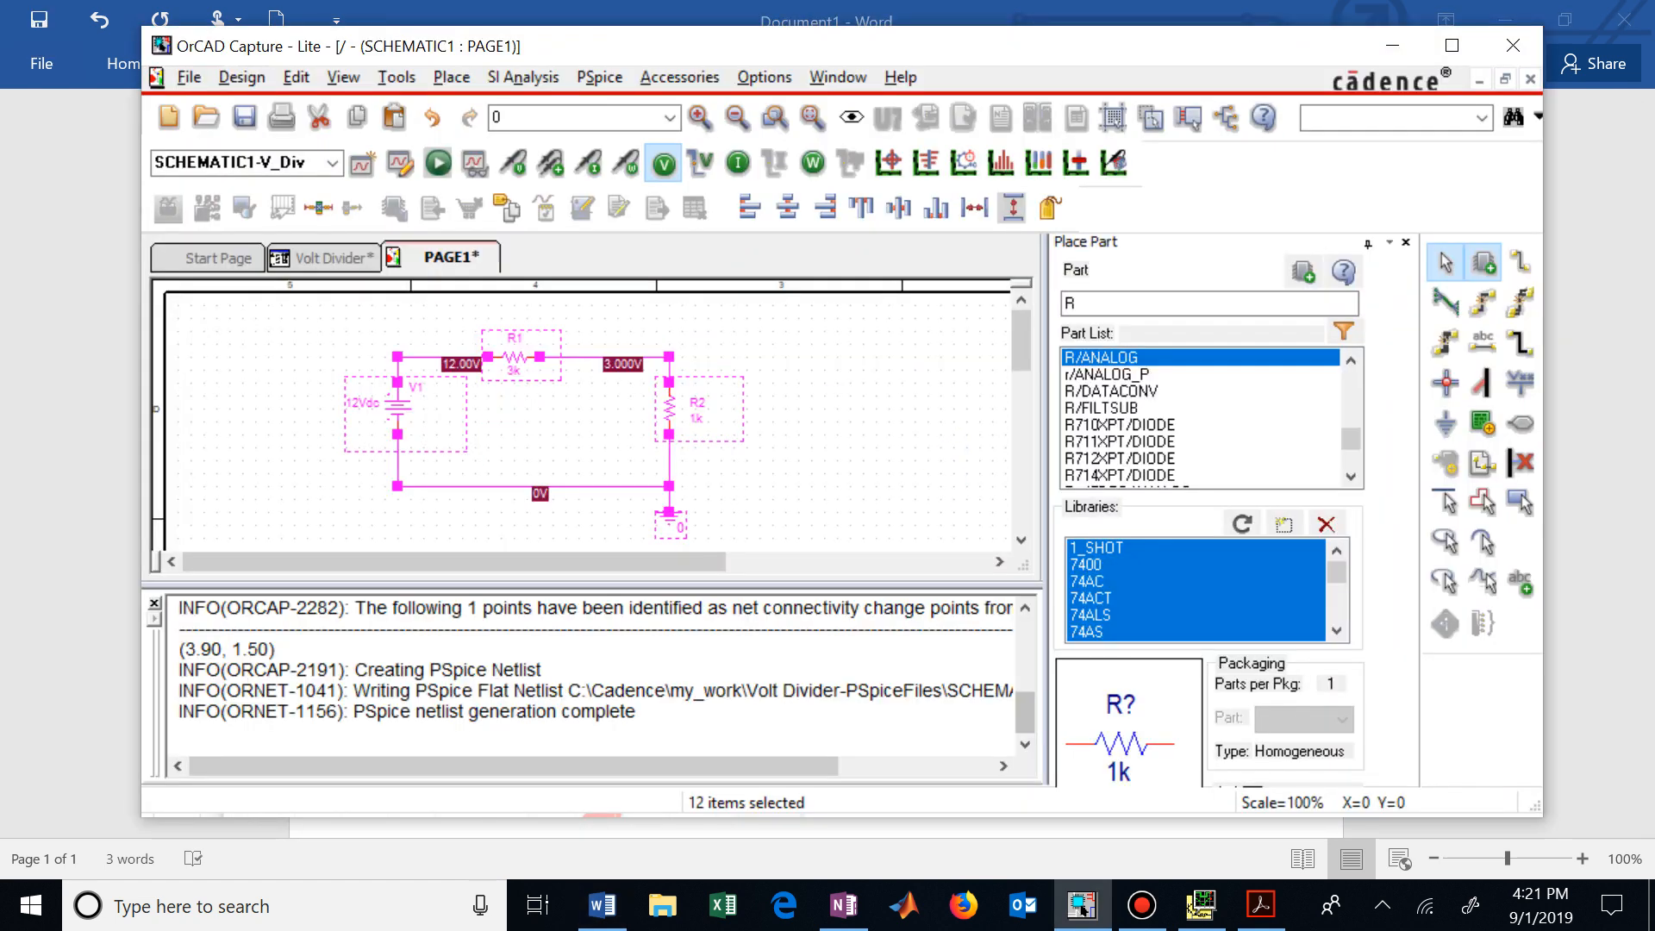
pyautogui.press('Escape')
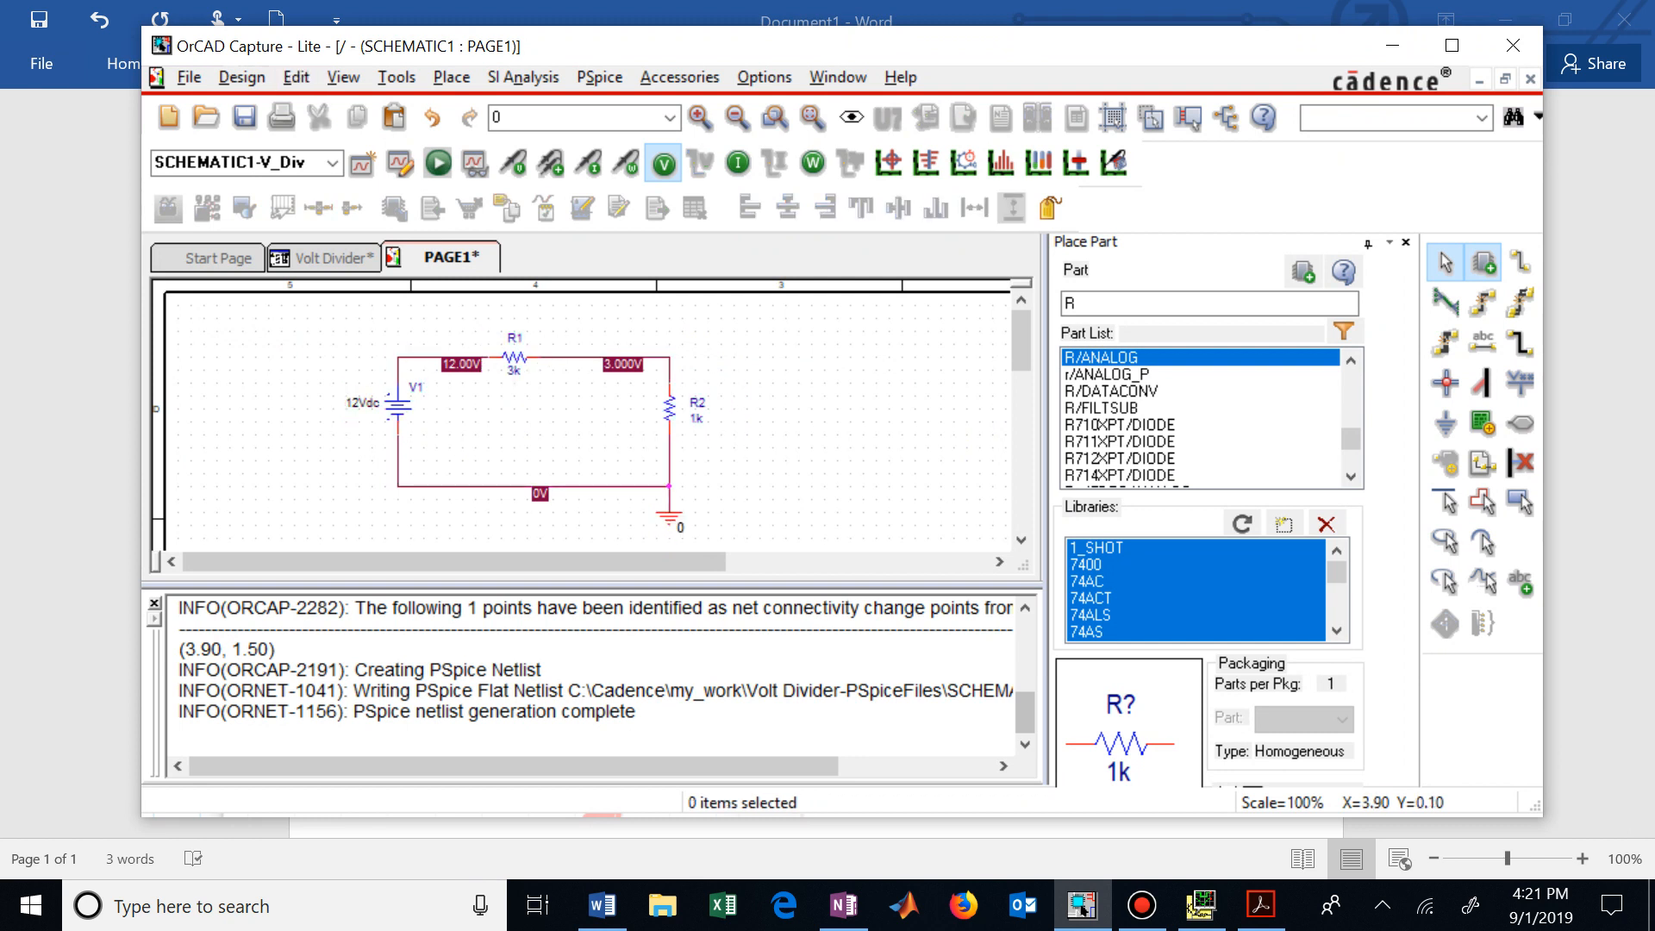
pyautogui.press('alt')
pyautogui.press('f')
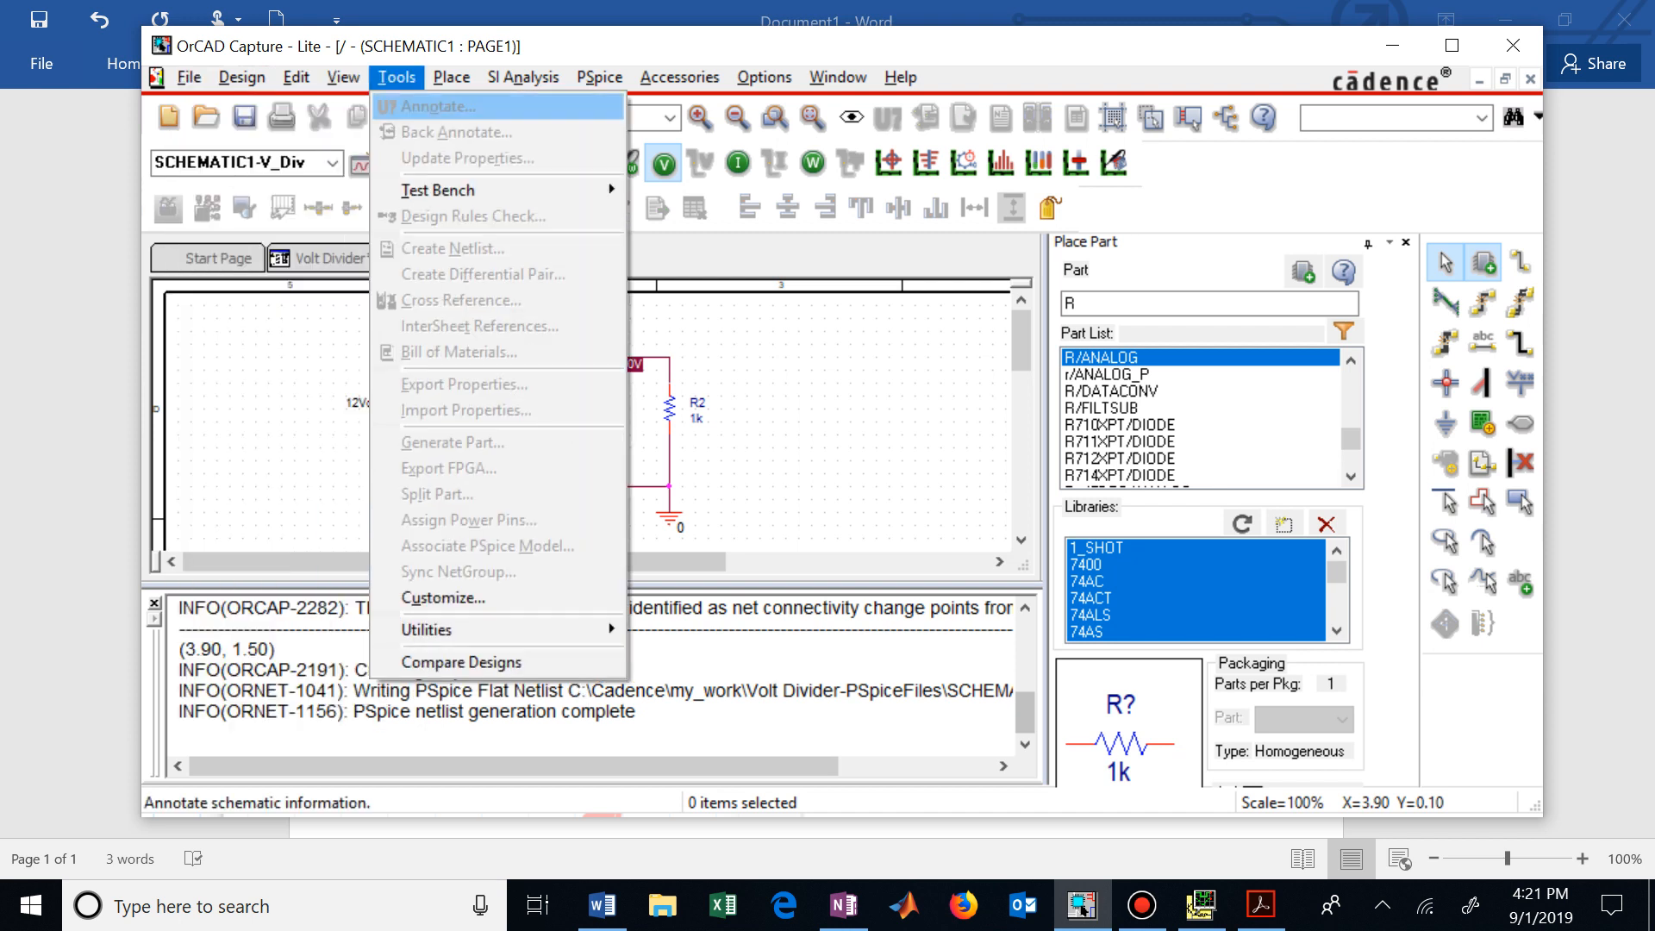
# Step: Look through the New submenu and analysis commands, then back out without choosing anything
pyautogui.press('Down')
pyautogui.press('Right')
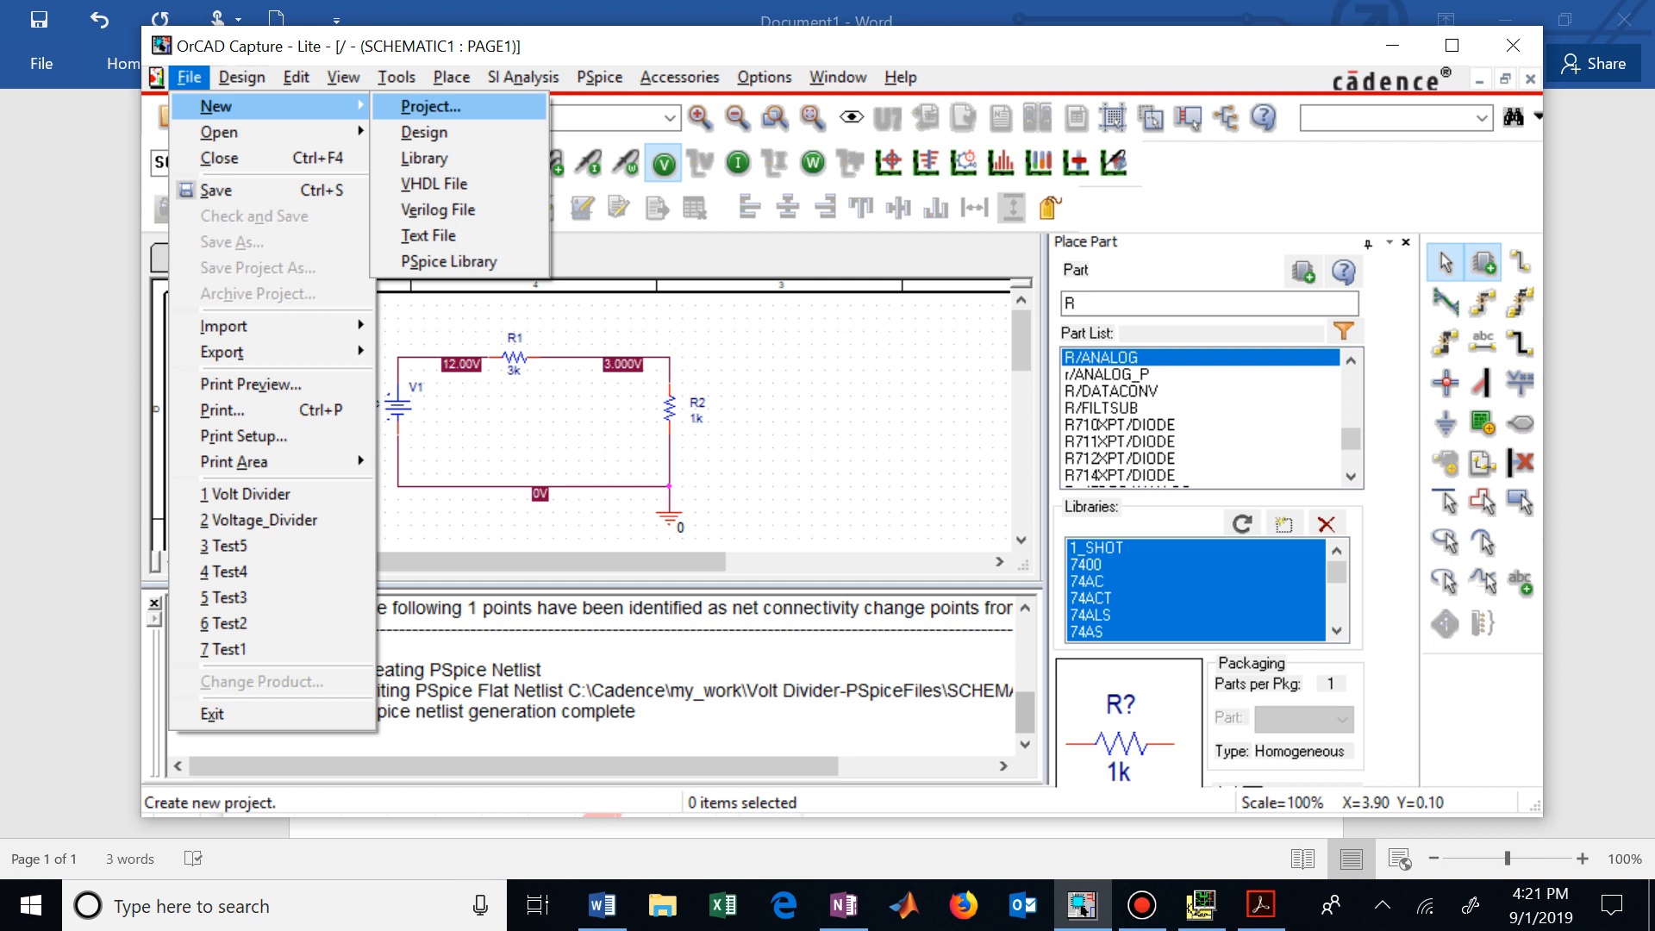
pyautogui.press('Escape')
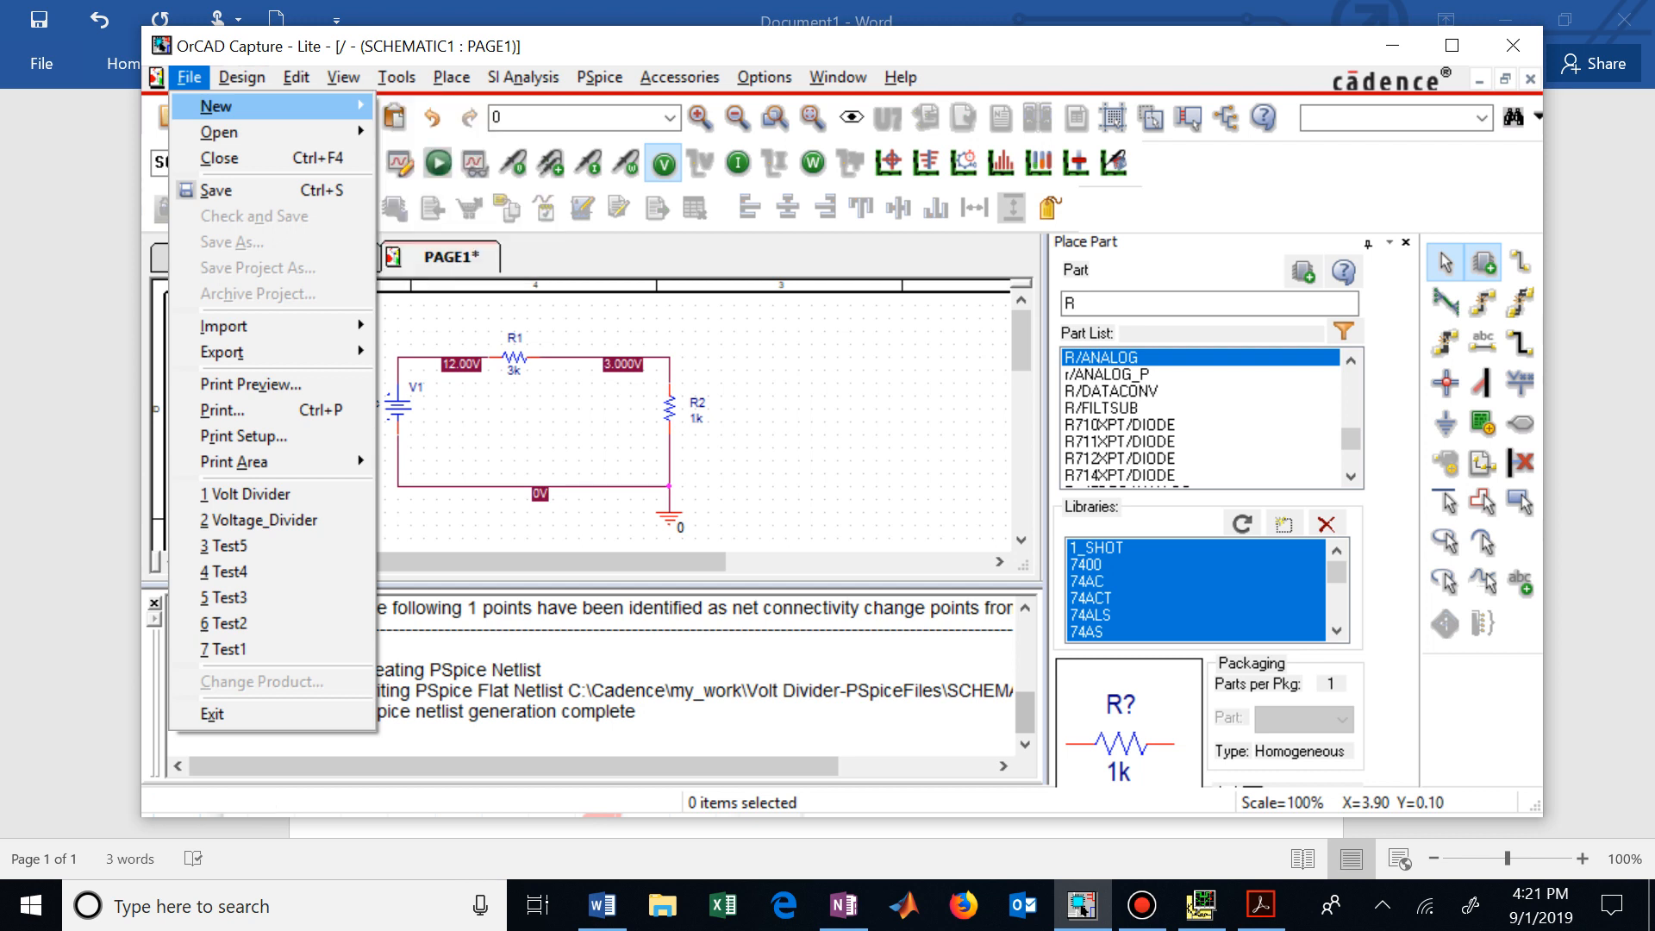
pyautogui.press('Escape')
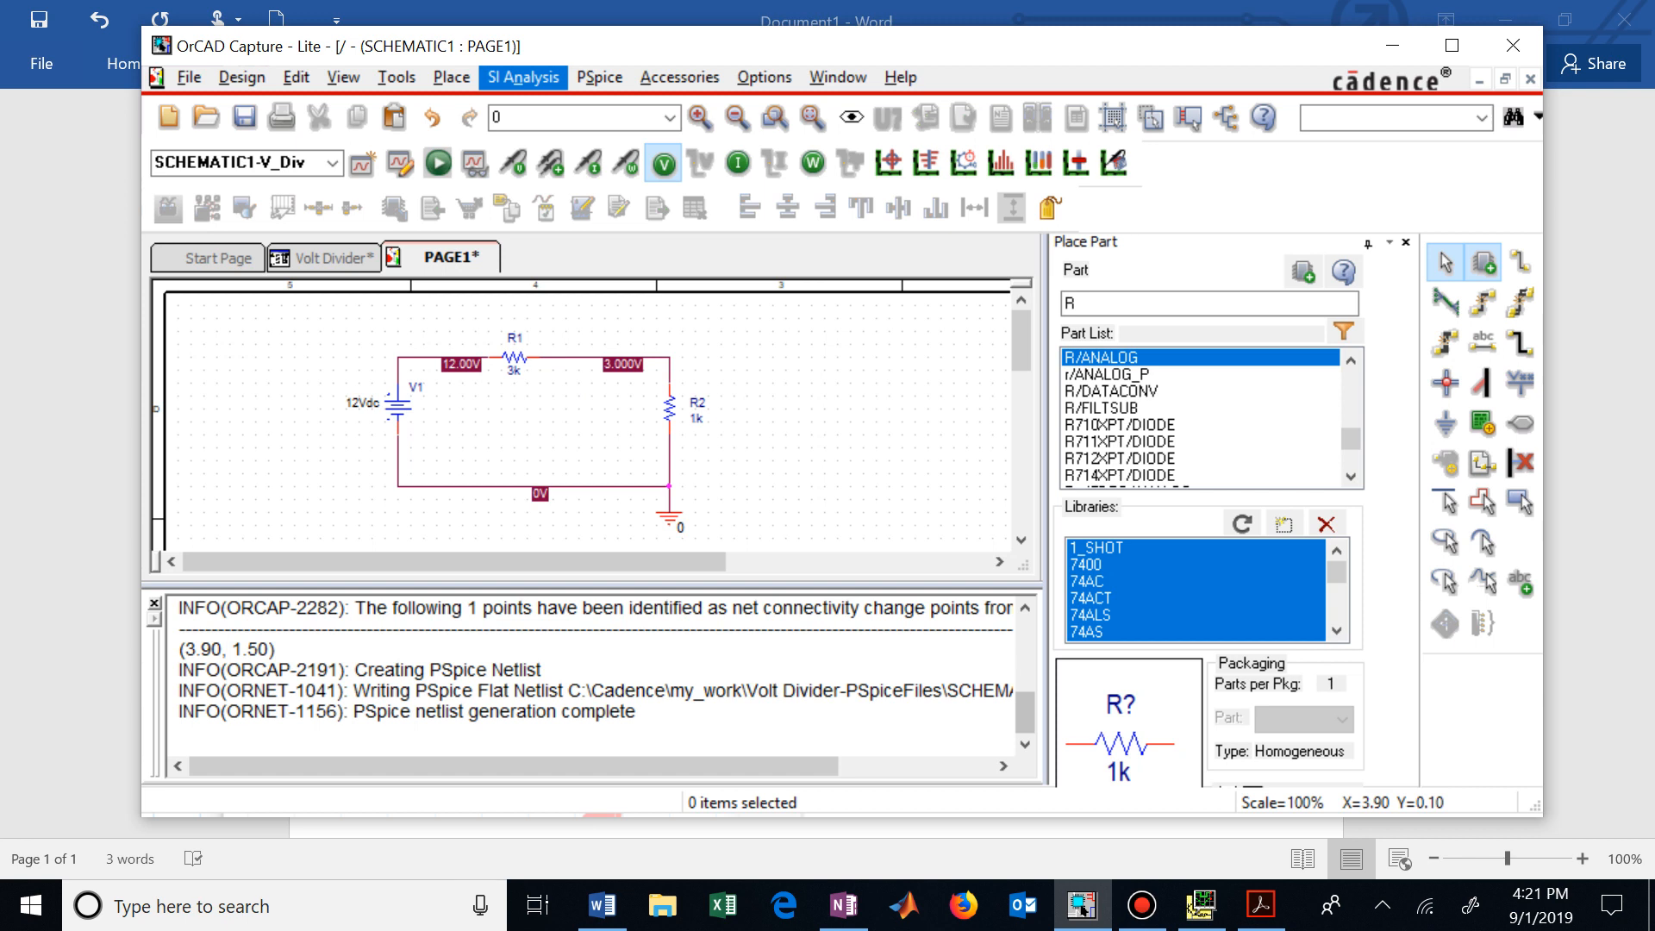
pyautogui.press('Escape')
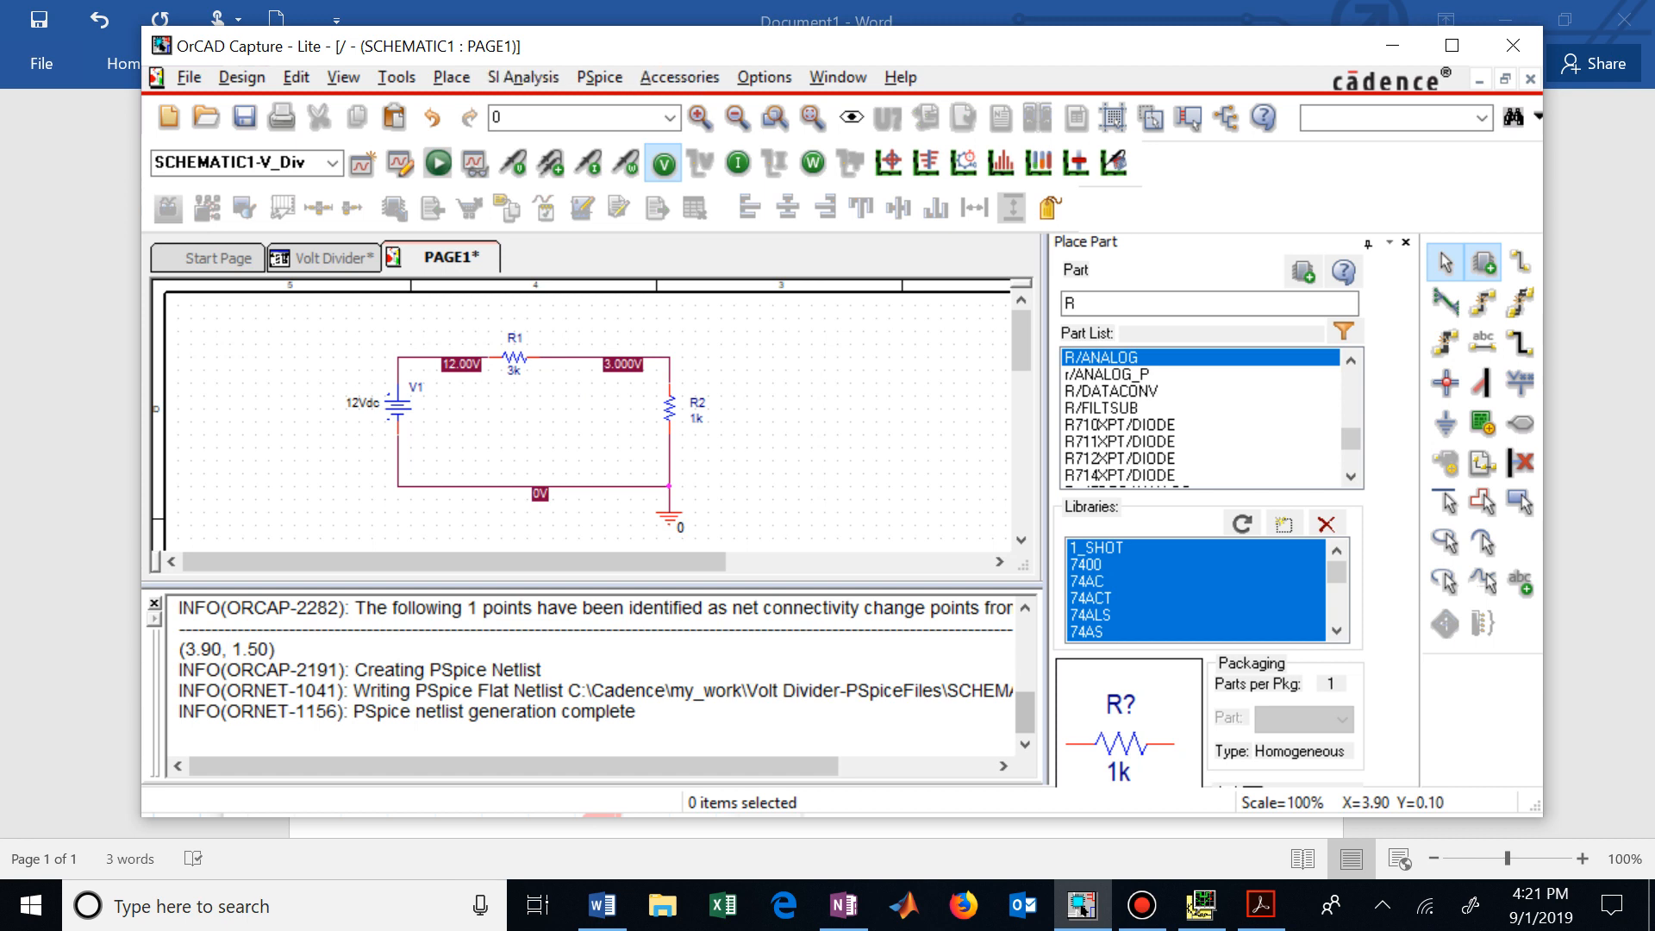